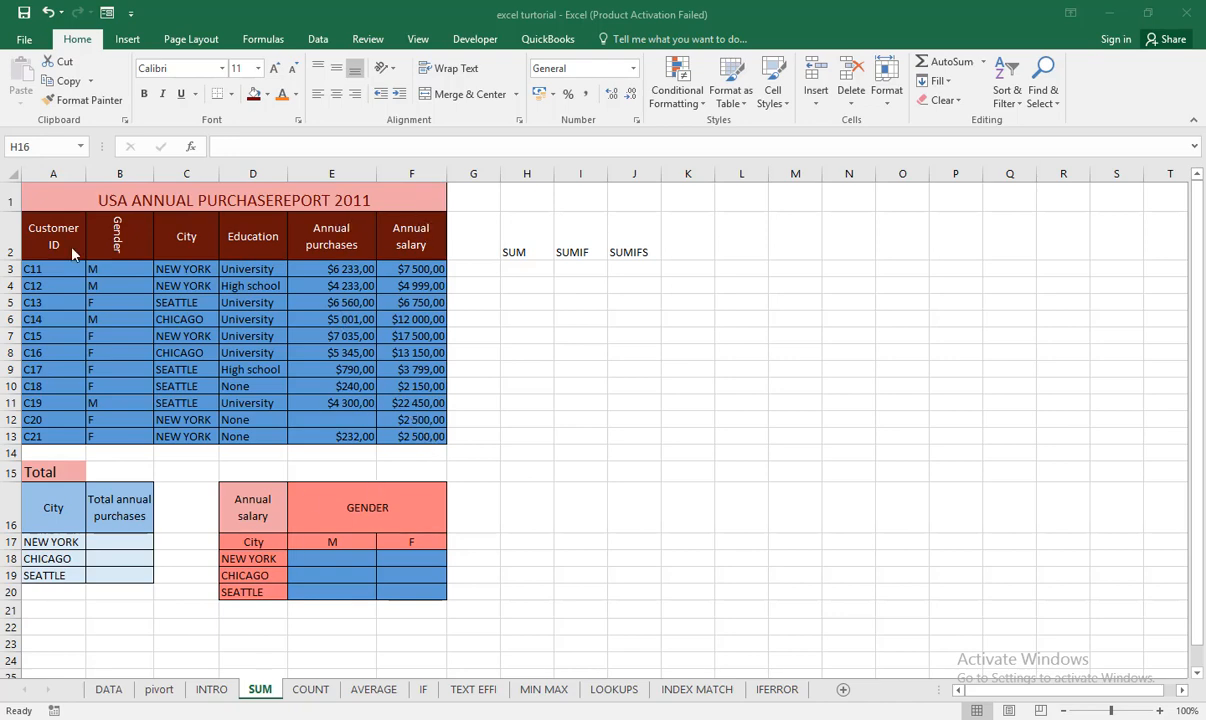
Step: Rotate the Gender header text in cell B2 upward using the Rotate Text Up orientation
{"action": "left_click", "coordinate": [115, 236]}
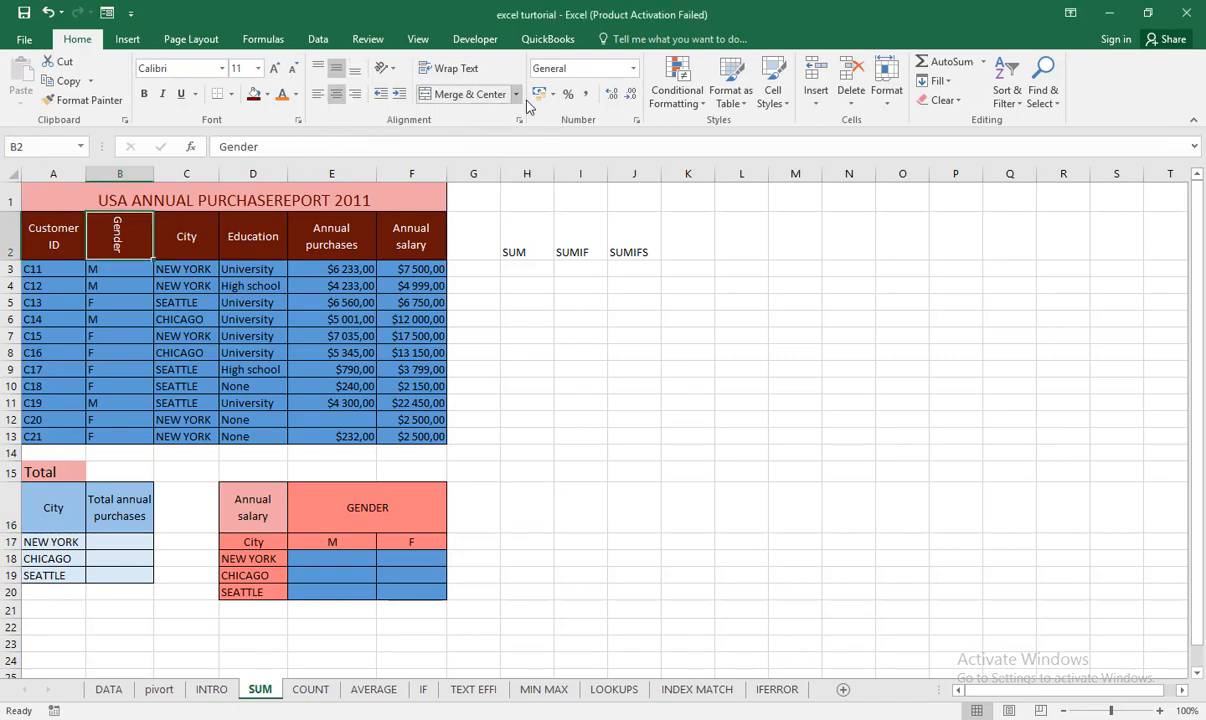
{"action": "left_click", "coordinate": [392, 69]}
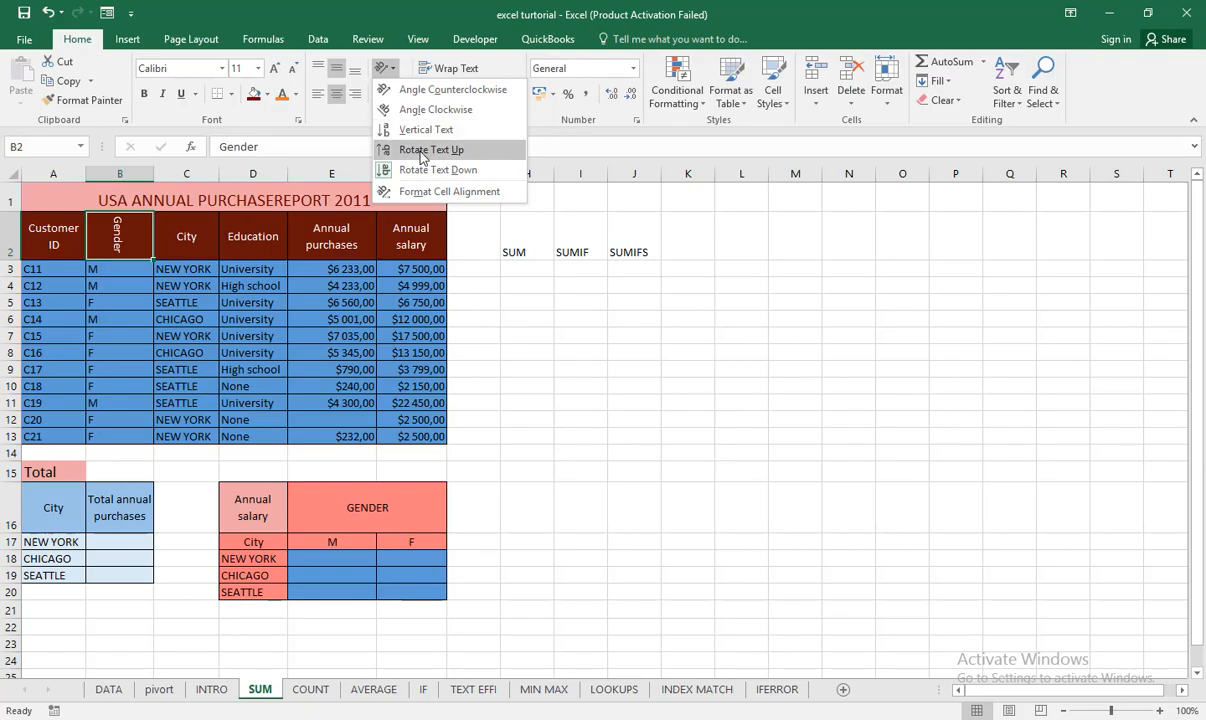
{"action": "left_click", "coordinate": [412, 89]}
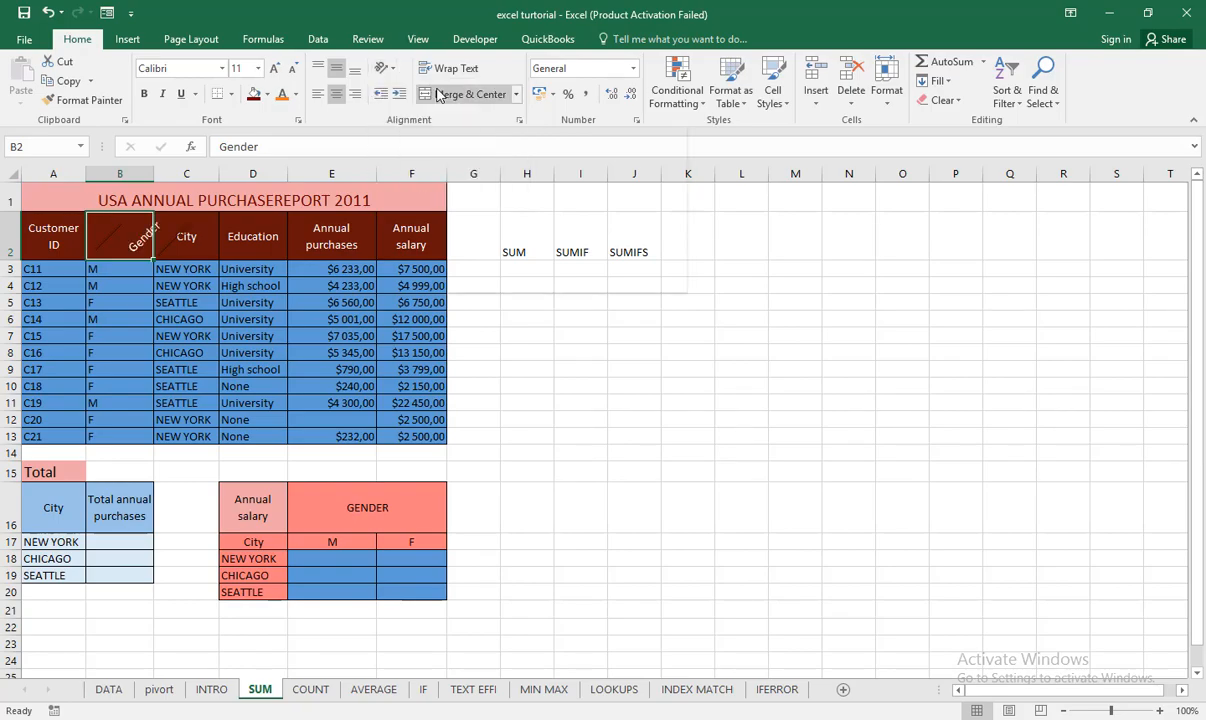
{"action": "left_click", "coordinate": [384, 68]}
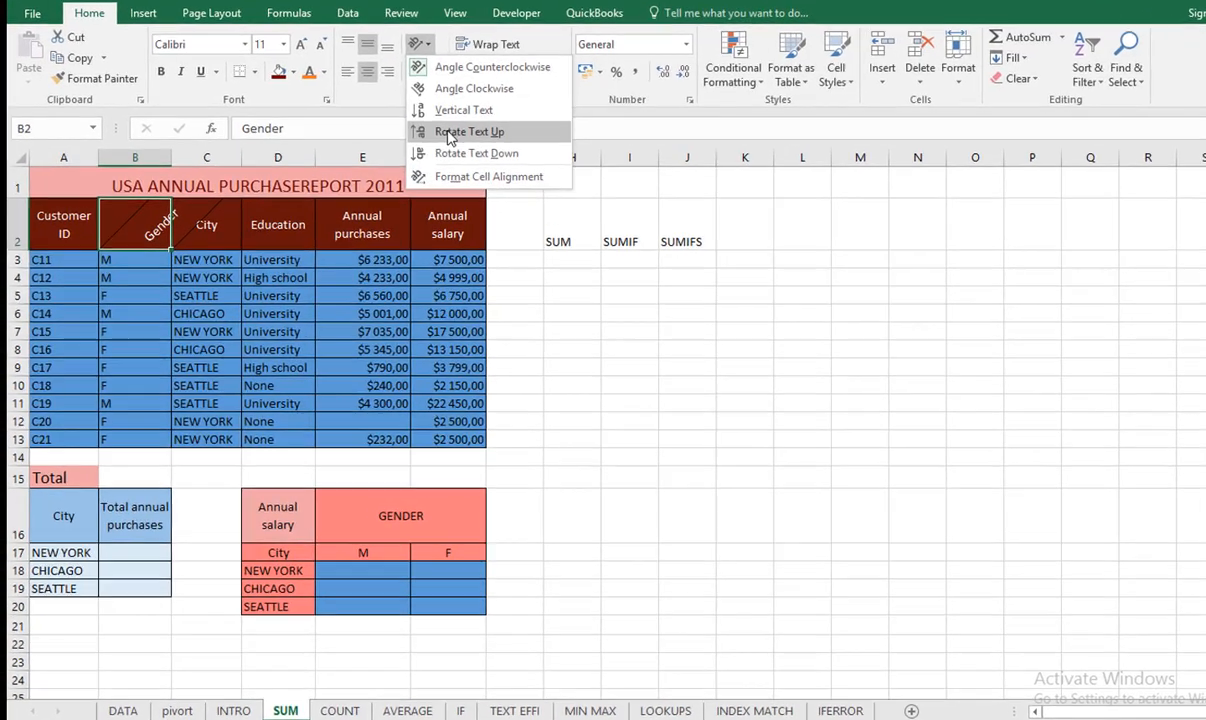
{"action": "left_click", "coordinate": [431, 149]}
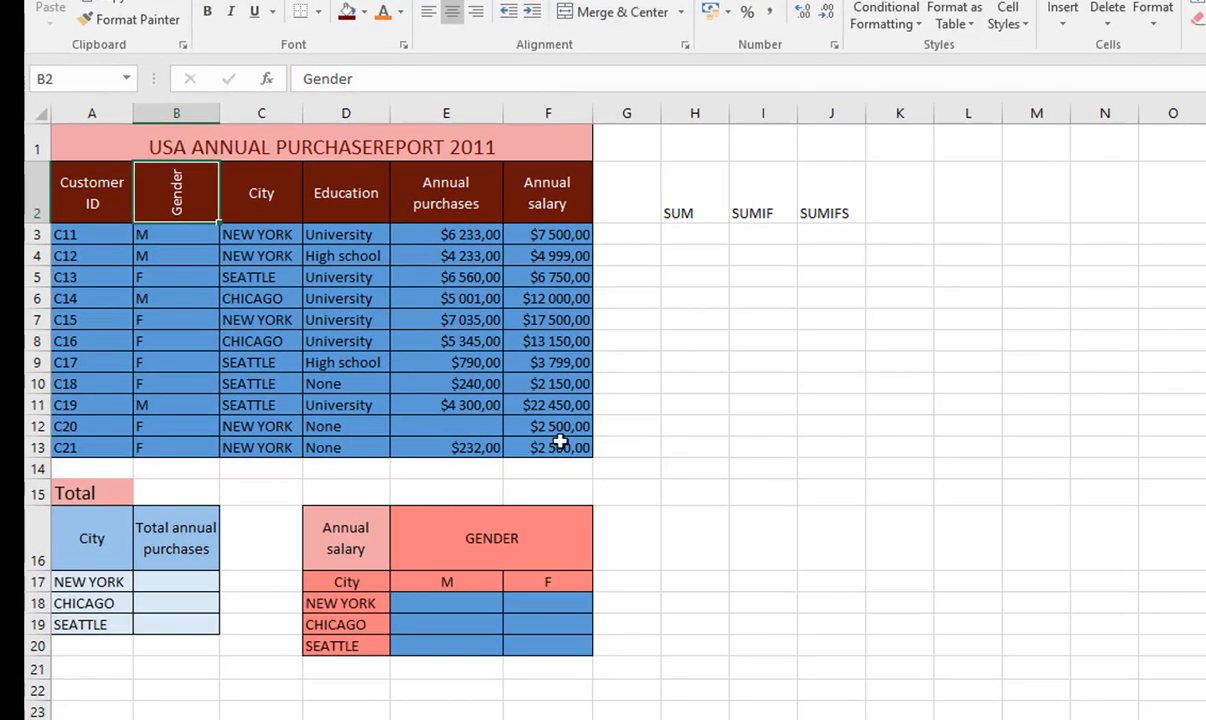
Step: Total the Annual purchases column in cell E15 with the formula =SUM(E3:E13)
{"action": "left_click", "coordinate": [468, 488]}
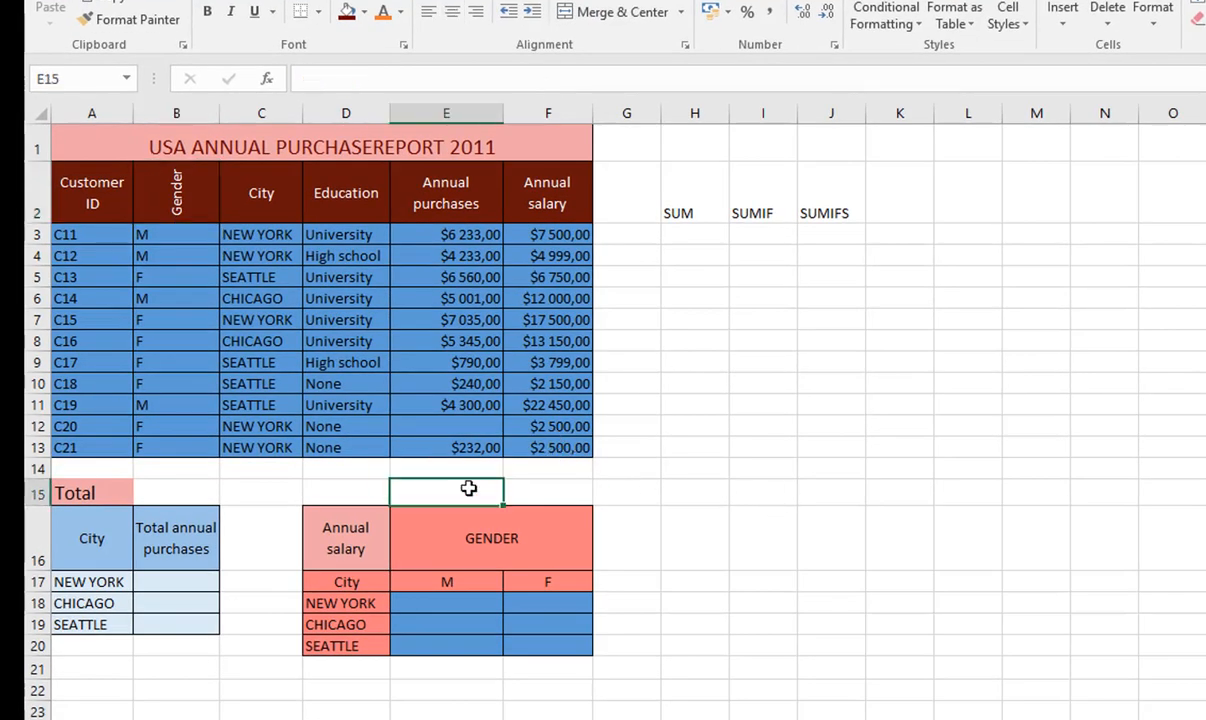
{"action": "type", "text": "="}
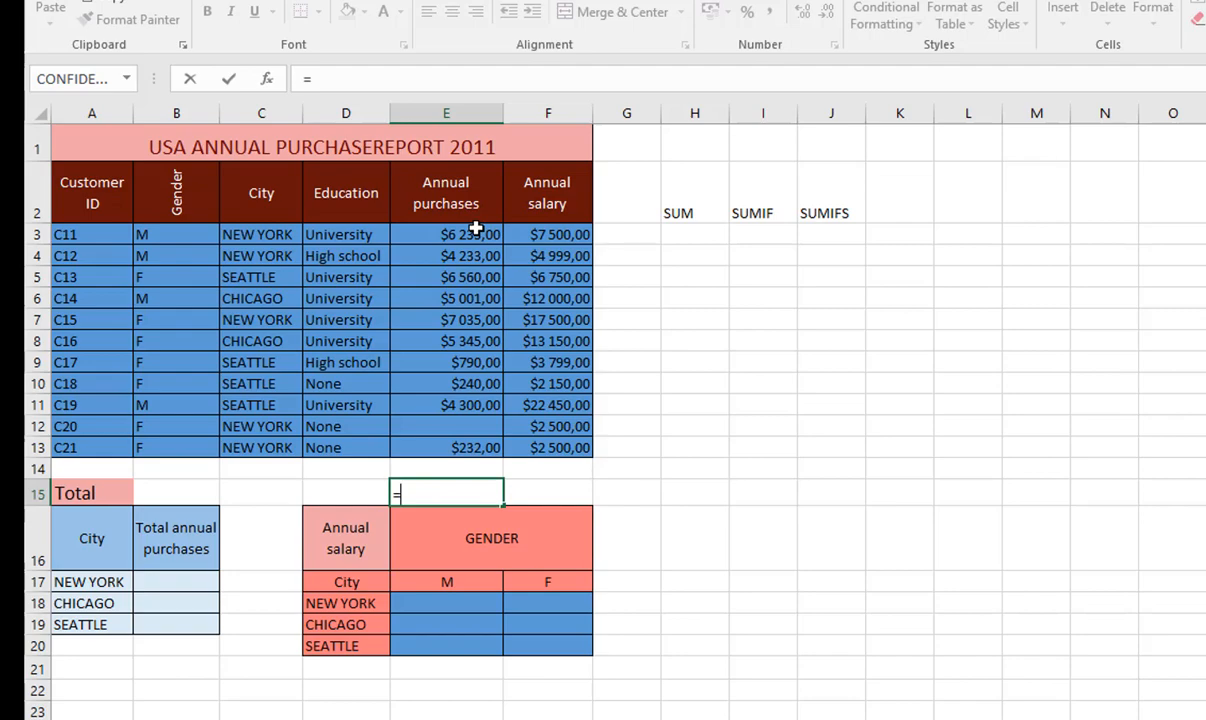
{"action": "type", "text": "SUM"}
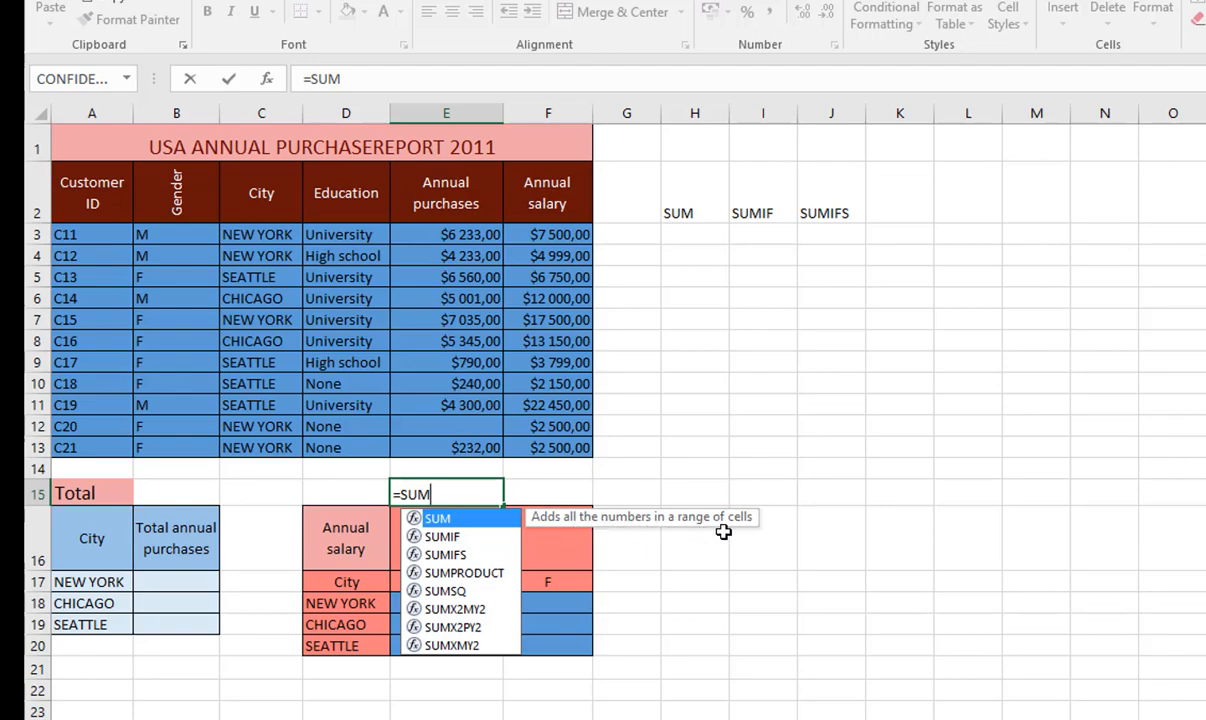
{"action": "type", "text": "("}
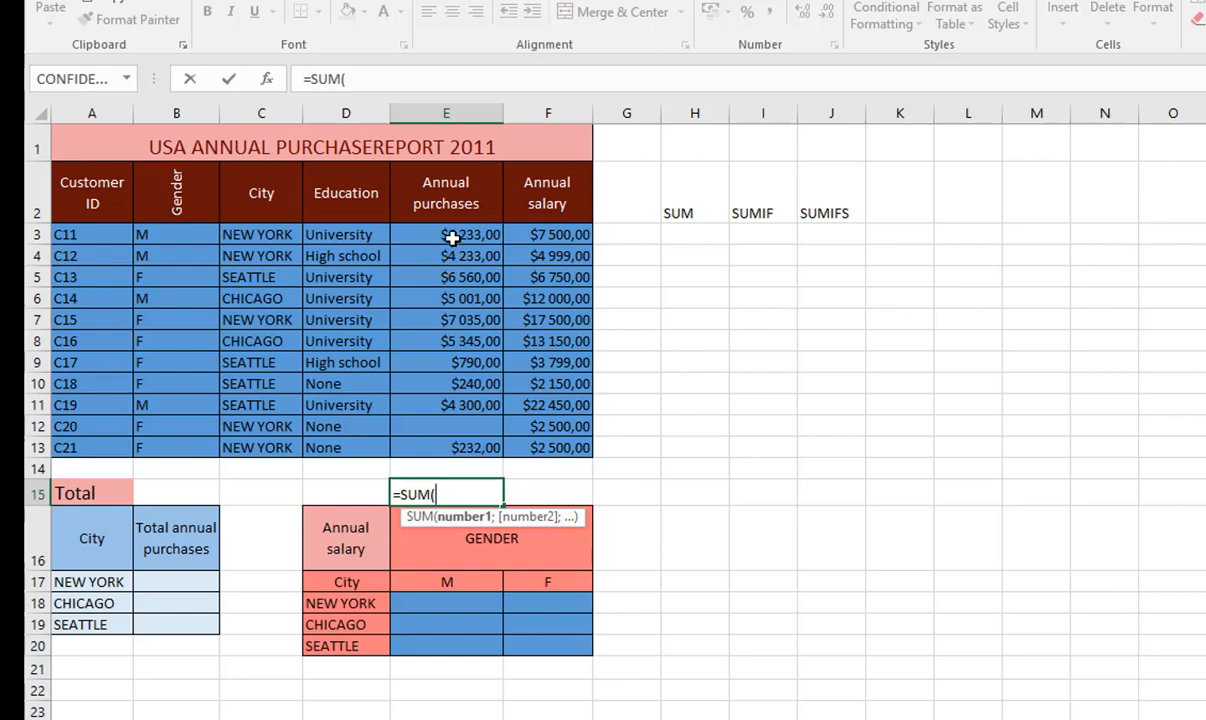
{"action": "left_click_drag", "start_coordinate": [454, 234], "coordinate": [459, 448]}
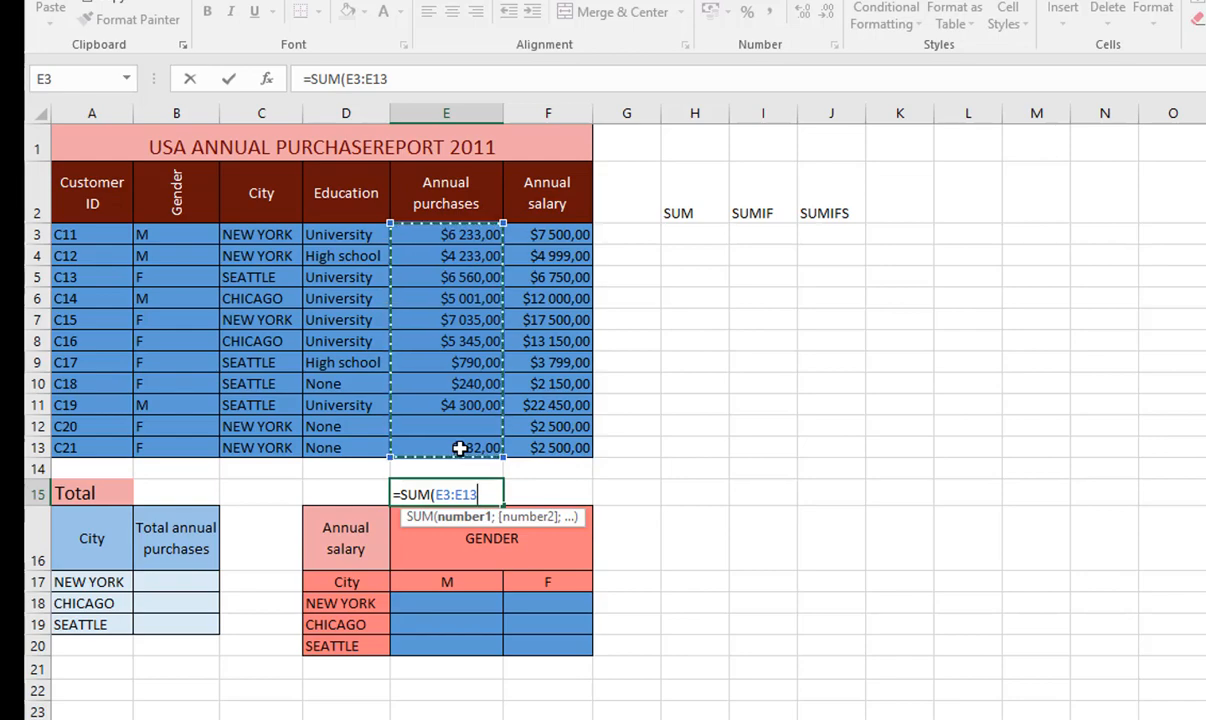
{"action": "key", "text": "Return"}
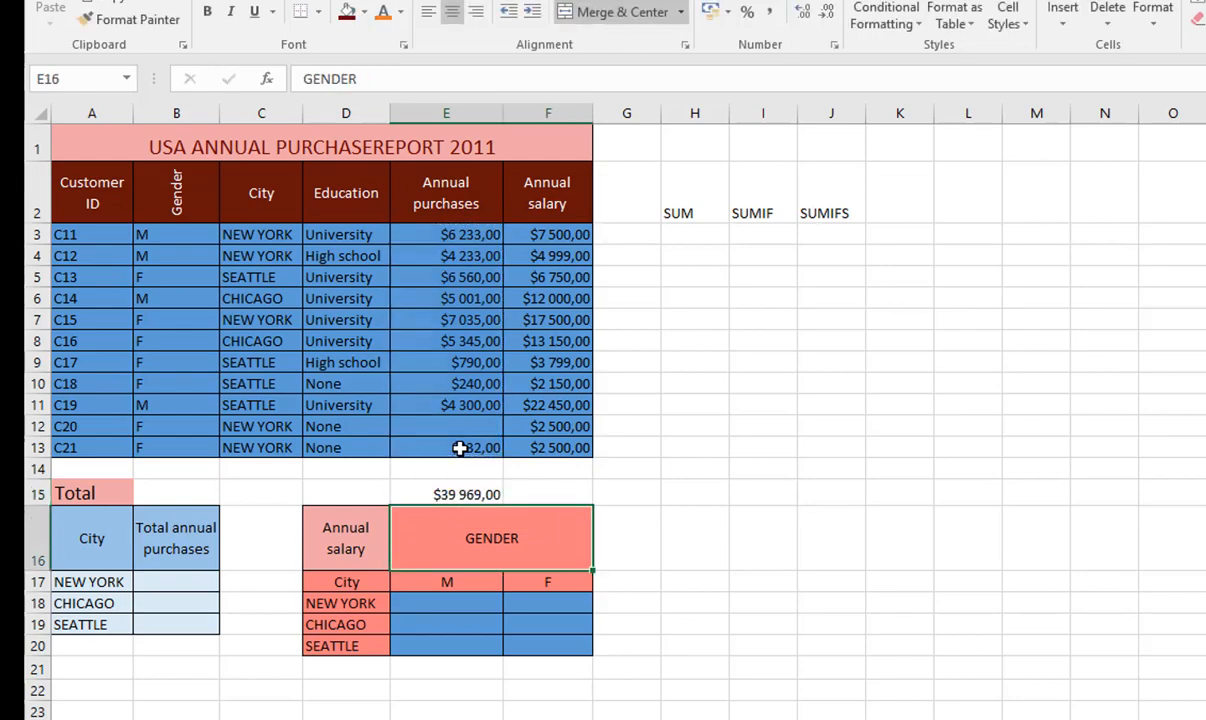
Step: Check the SUM formula in E15 against the purchases in E3:E13, and compare the city summary table with the City column
{"action": "left_click", "coordinate": [467, 494]}
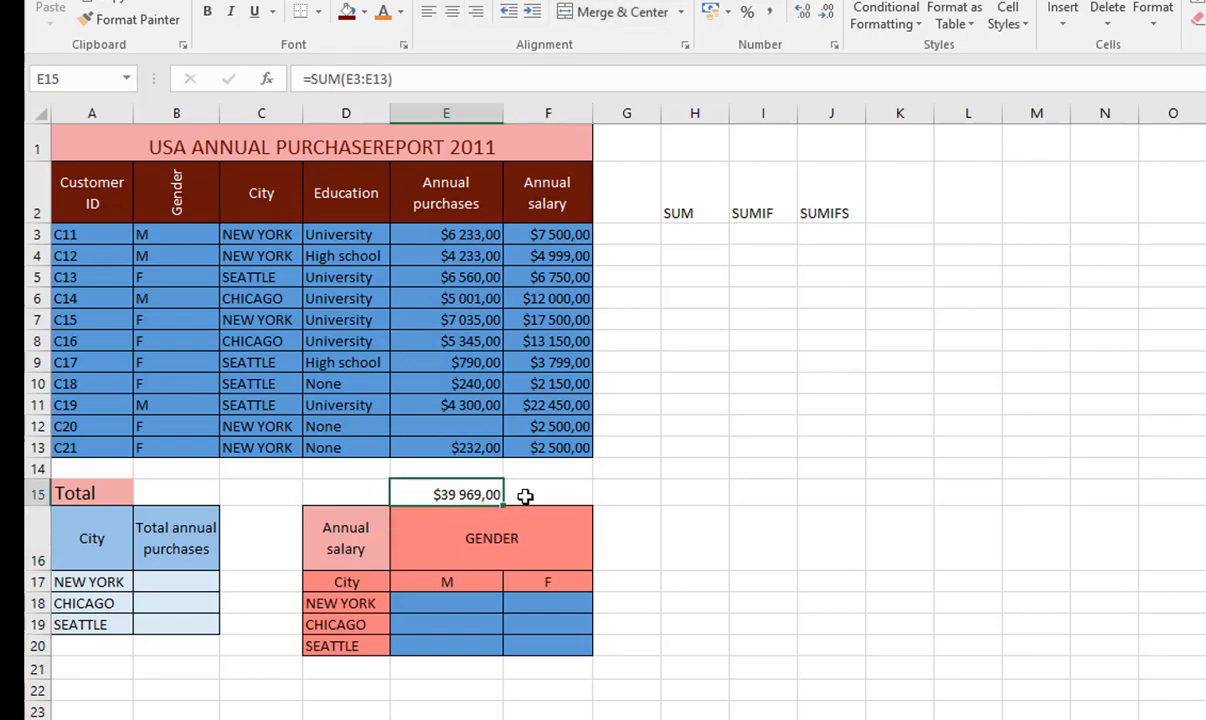
{"action": "left_click_drag", "start_coordinate": [474, 237], "coordinate": [479, 448]}
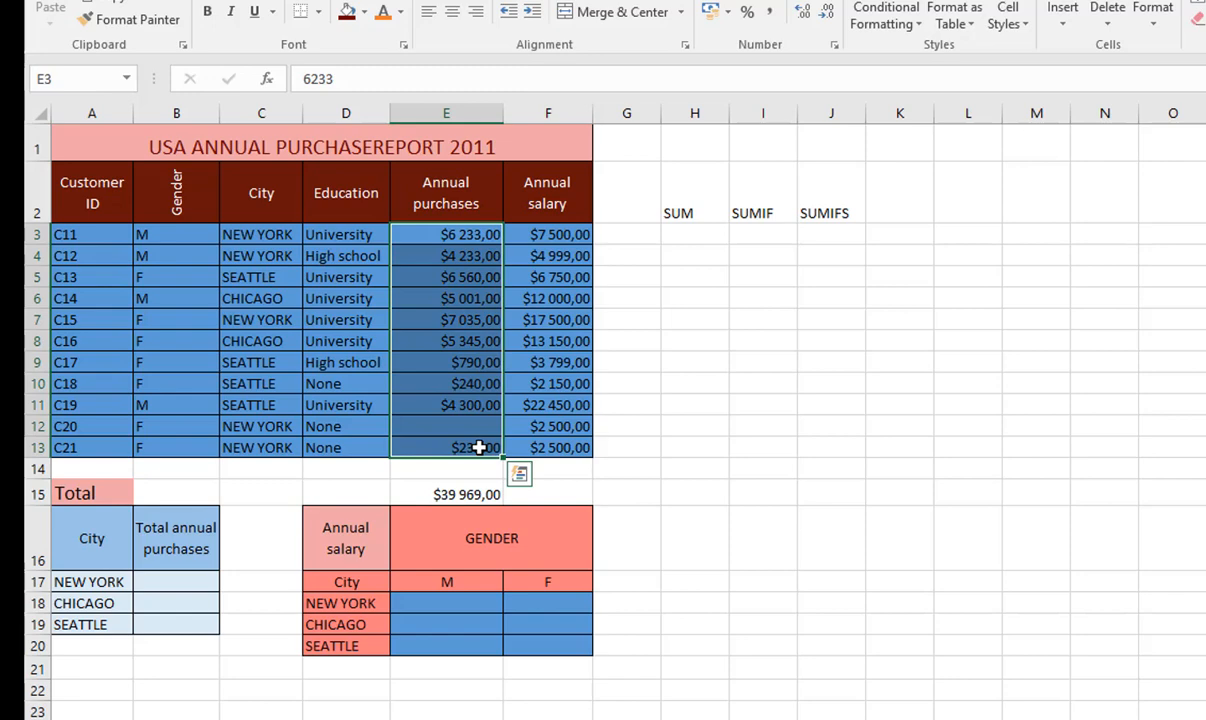
{"action": "left_click", "coordinate": [157, 581]}
{"action": "left_click", "coordinate": [101, 577]}
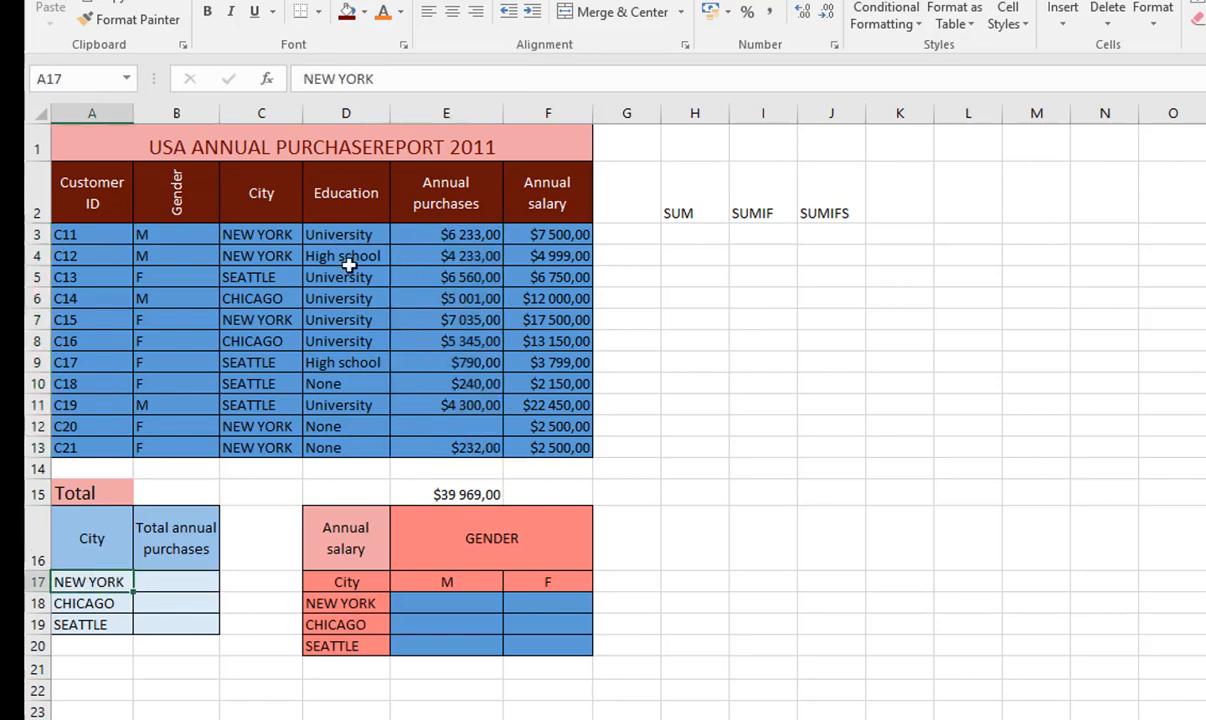
{"action": "left_click", "coordinate": [259, 235]}
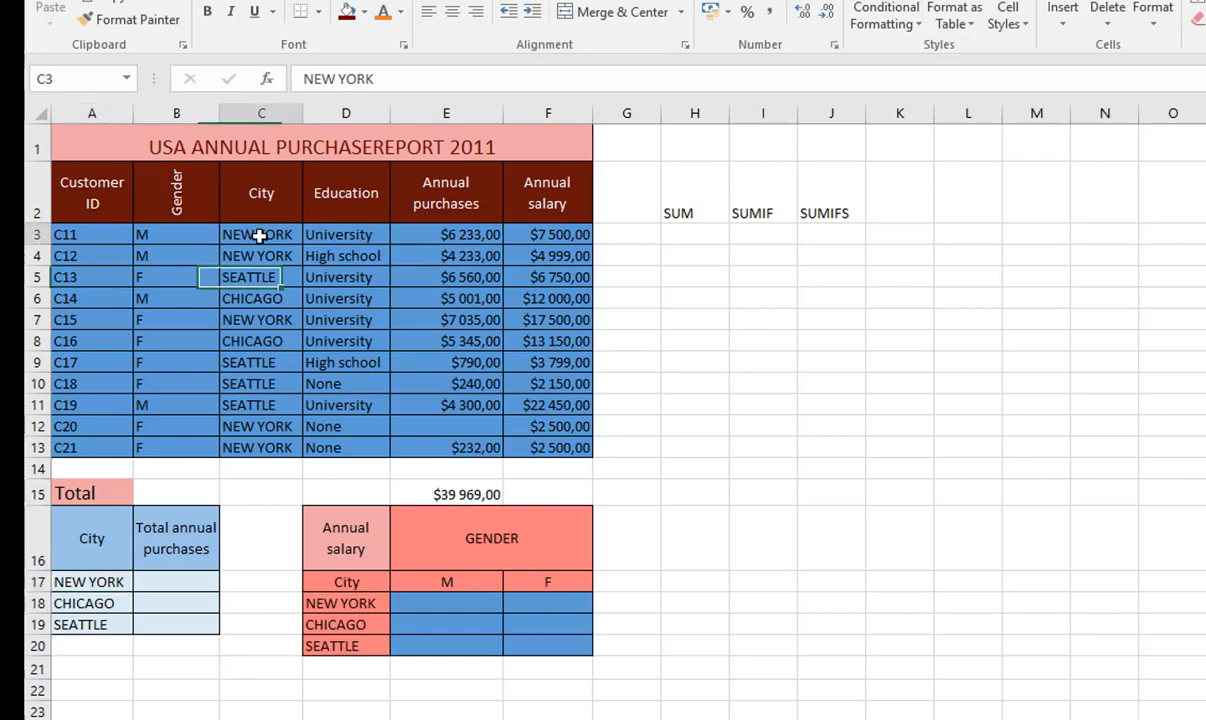
{"action": "left_click", "coordinate": [101, 588]}
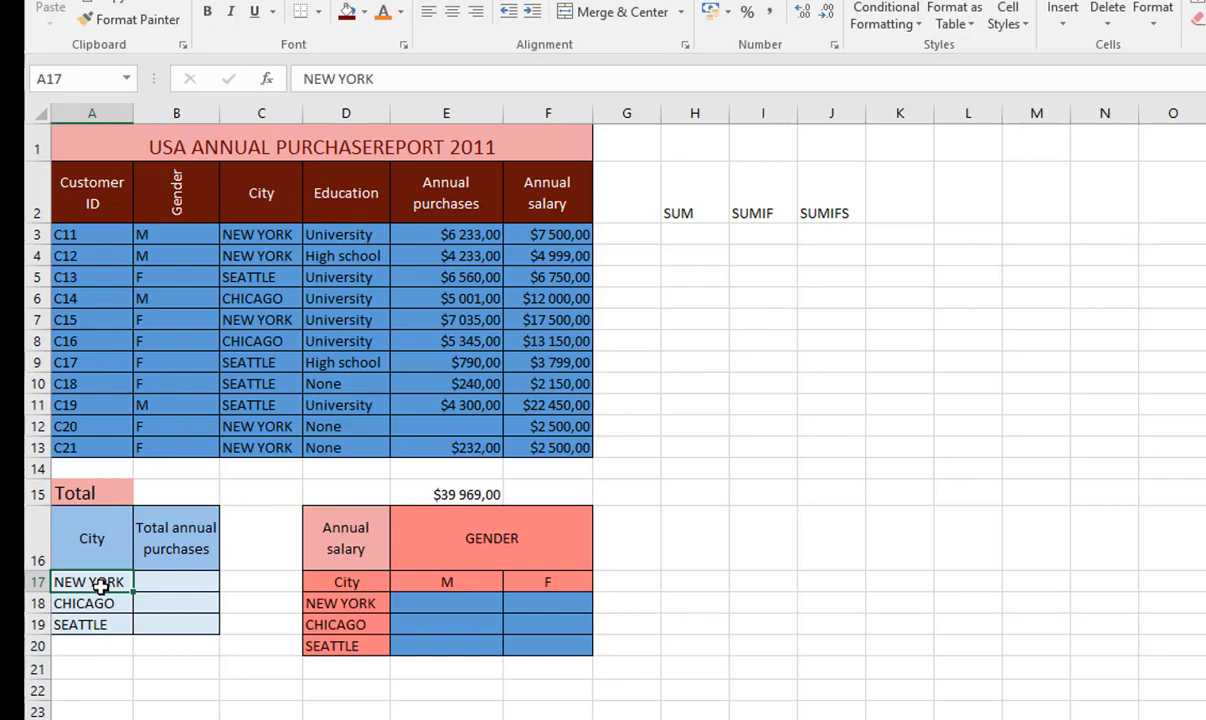
{"action": "left_click", "coordinate": [171, 602]}
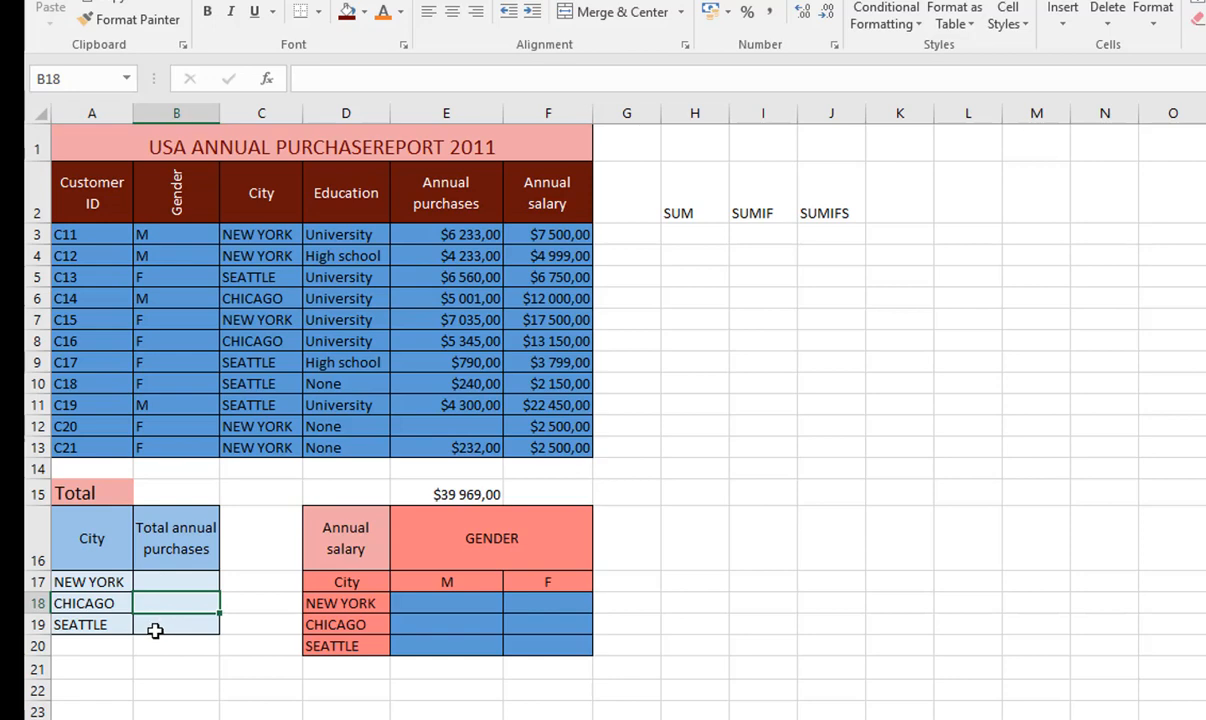
{"action": "left_click", "coordinate": [157, 629]}
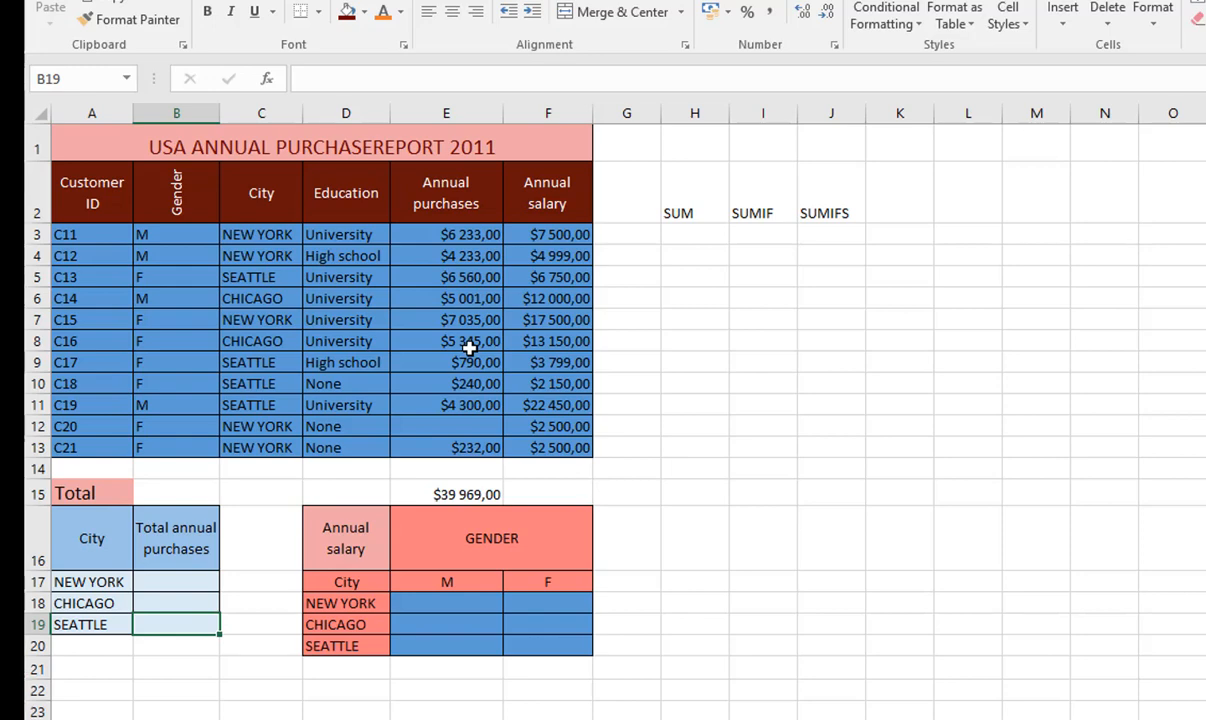
Step: Calculate New York's total annual purchases in cell B17 with the formula =SUMIF(C3:C13;A17;E3:E13)
{"action": "left_click", "coordinate": [204, 580]}
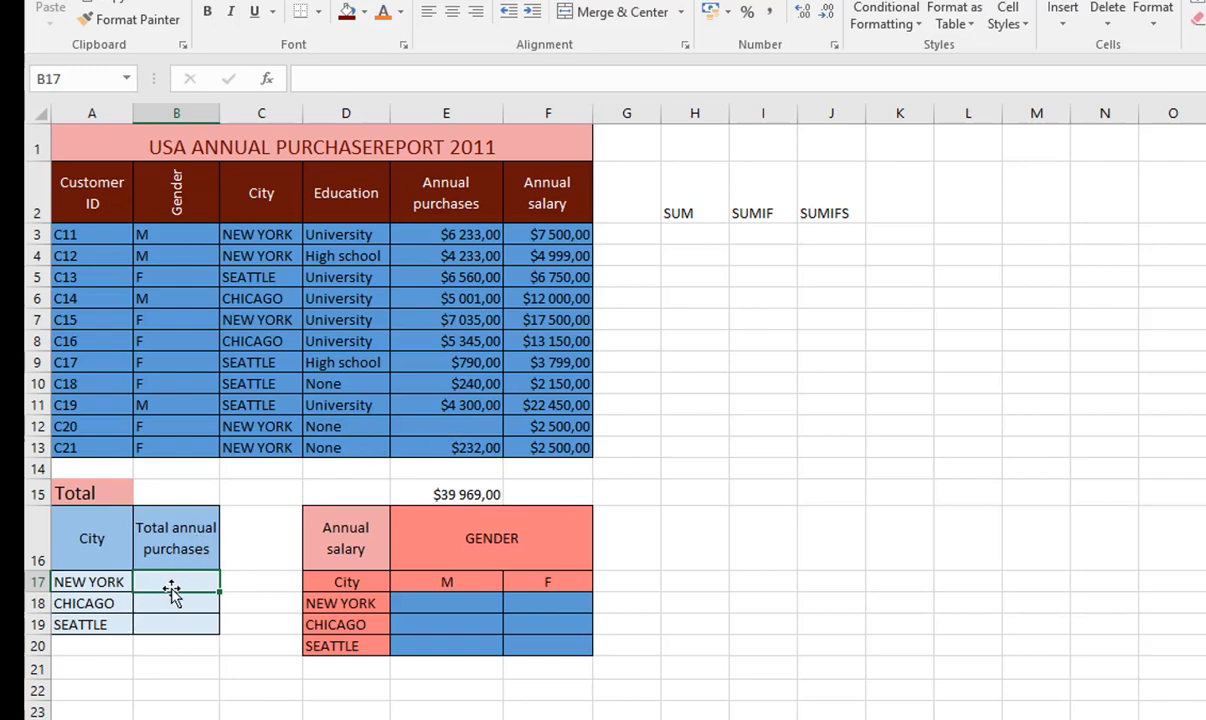
{"action": "type", "text": "="}
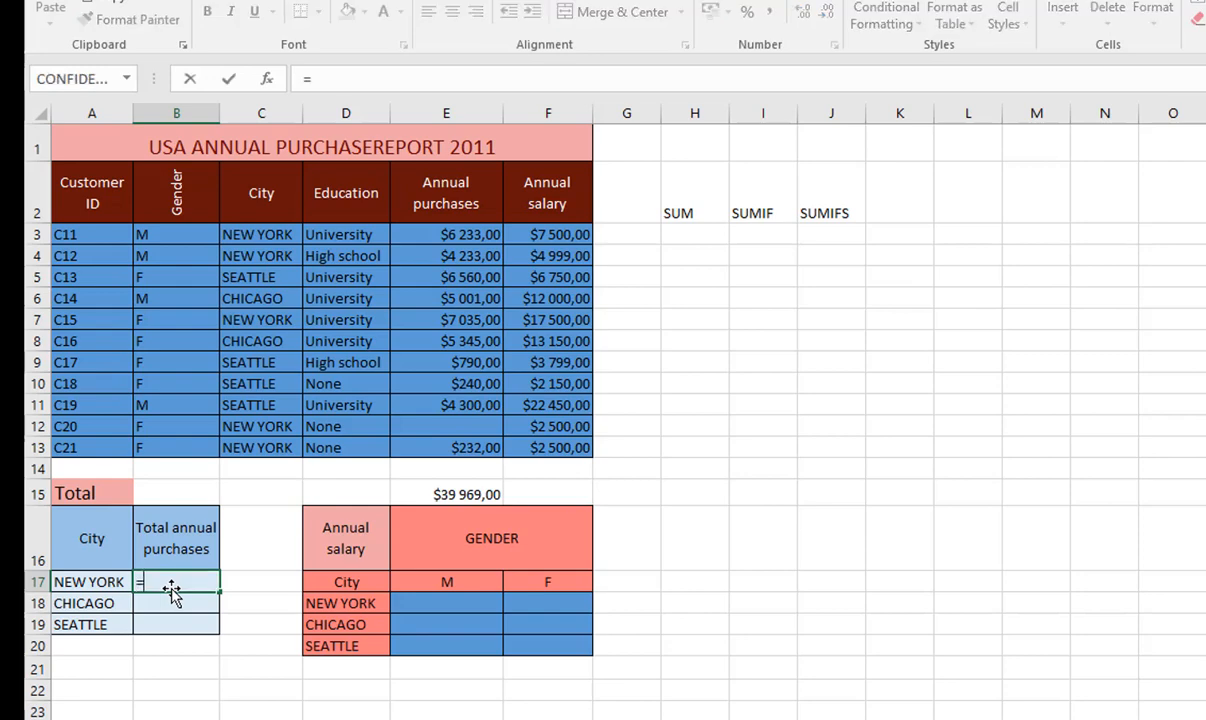
{"action": "type", "text": "SU"}
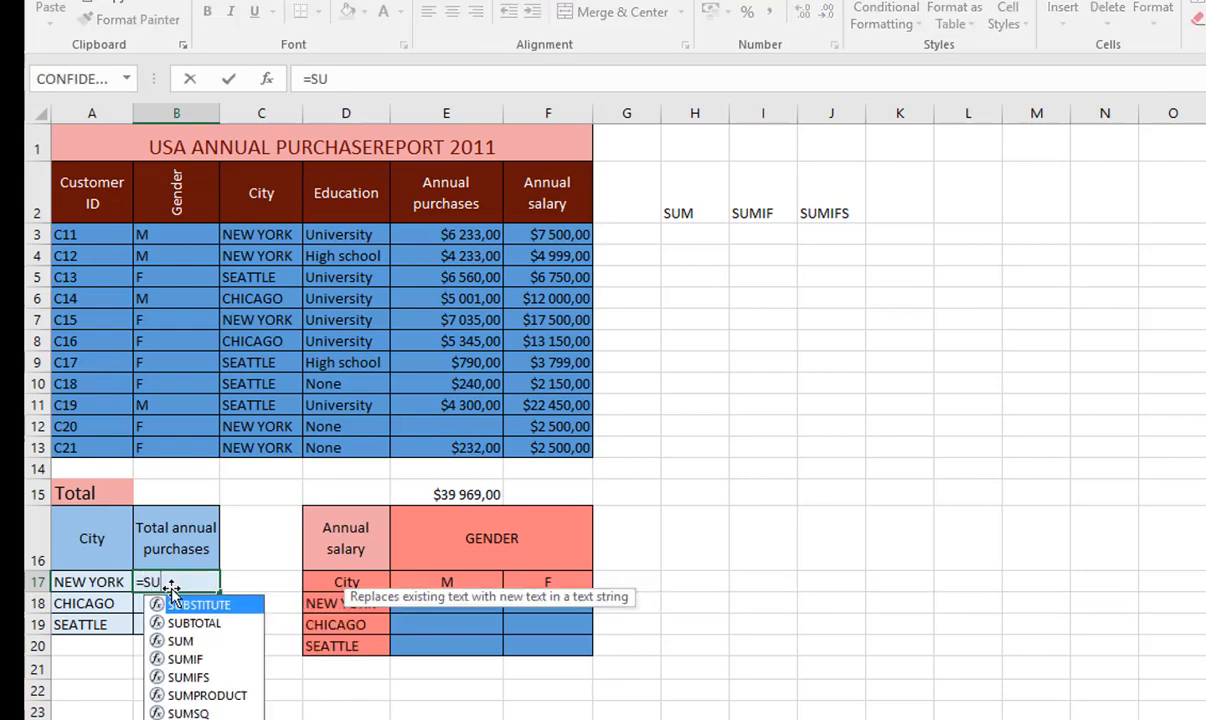
{"action": "type", "text": "MIF"}
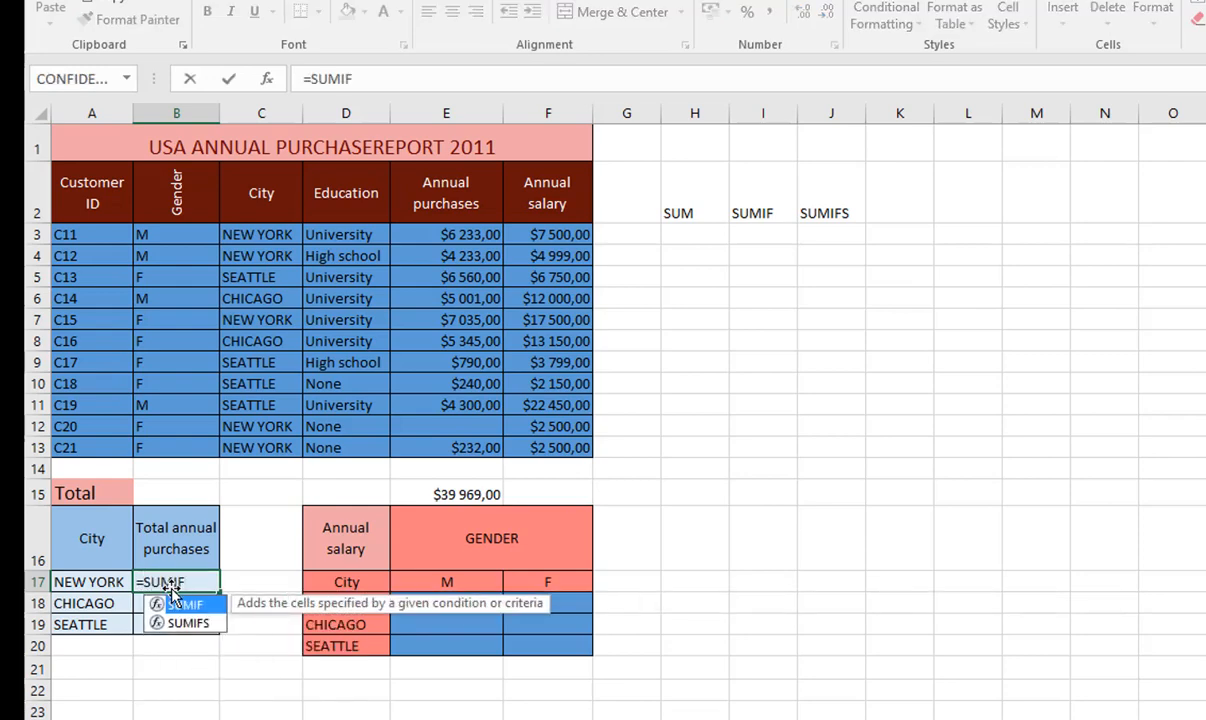
{"action": "type", "text": "("}
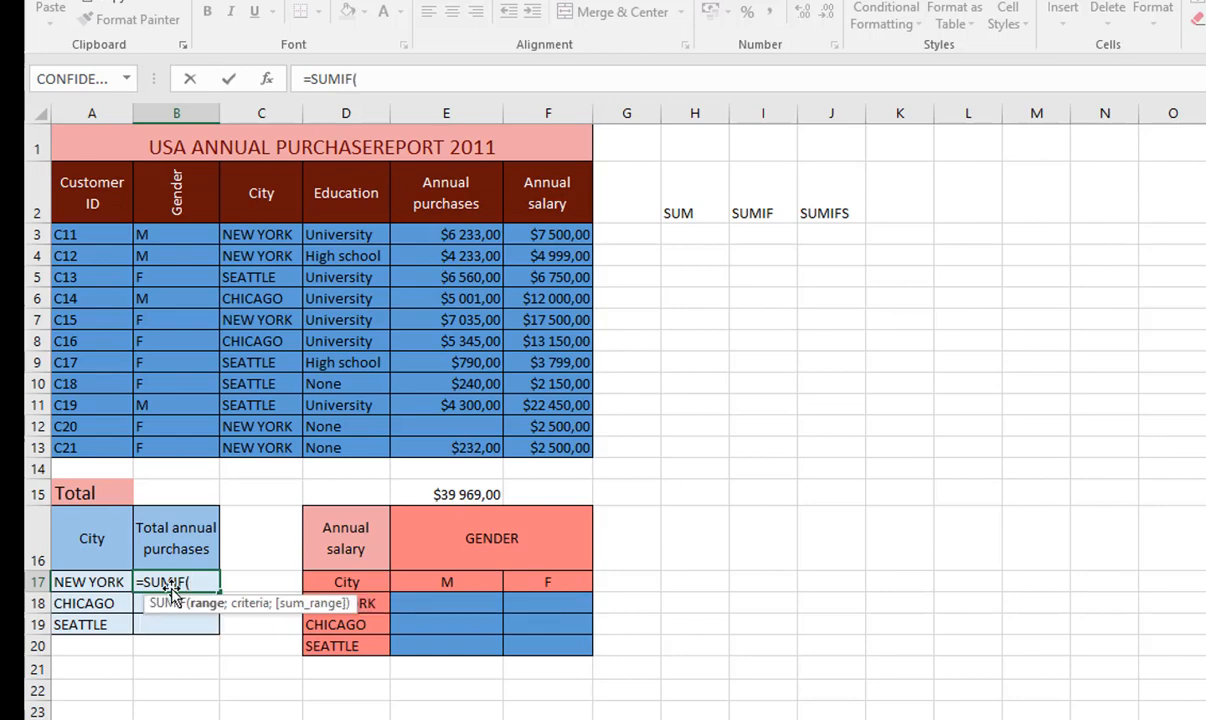
{"action": "key", "text": "BackSpace"}
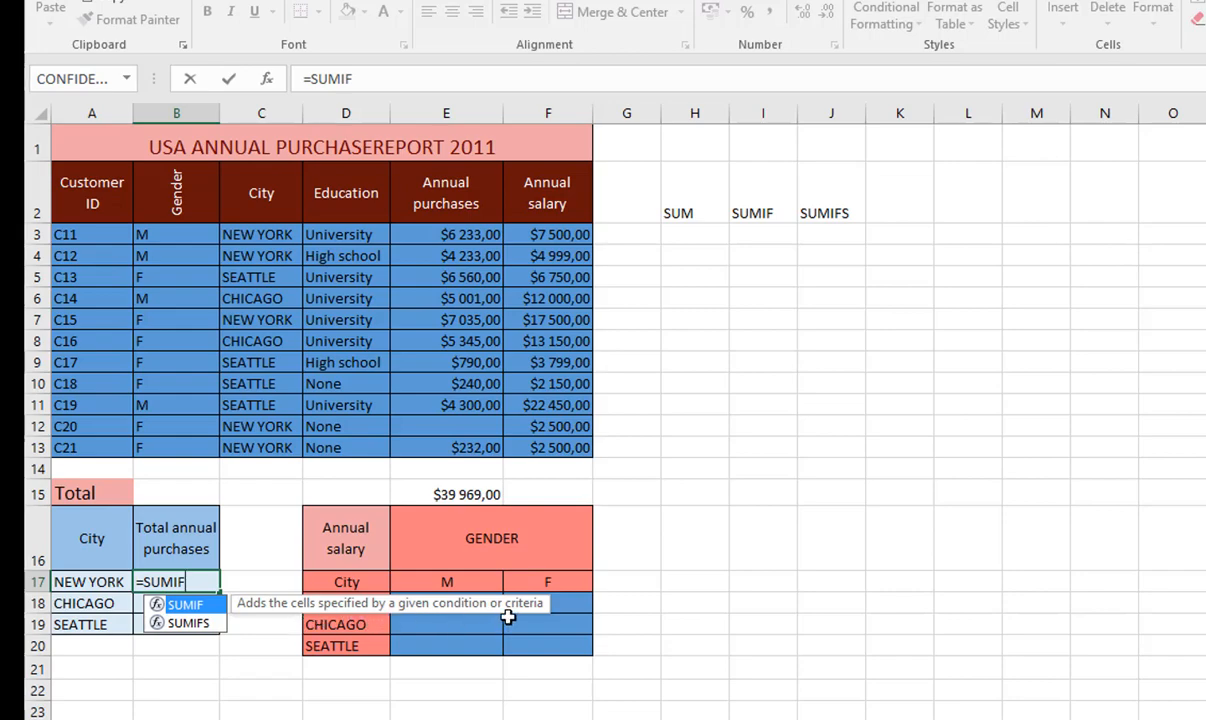
{"action": "type", "text": "("}
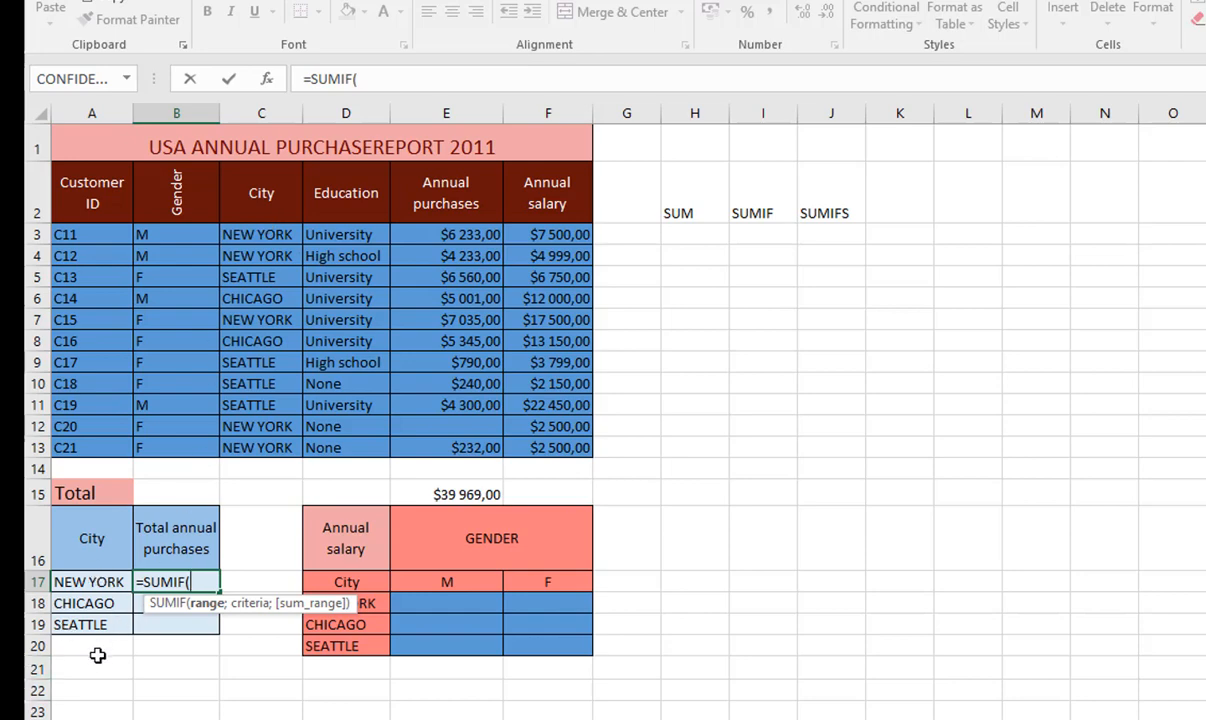
{"action": "left_click_drag", "start_coordinate": [272, 240], "coordinate": [268, 443]}
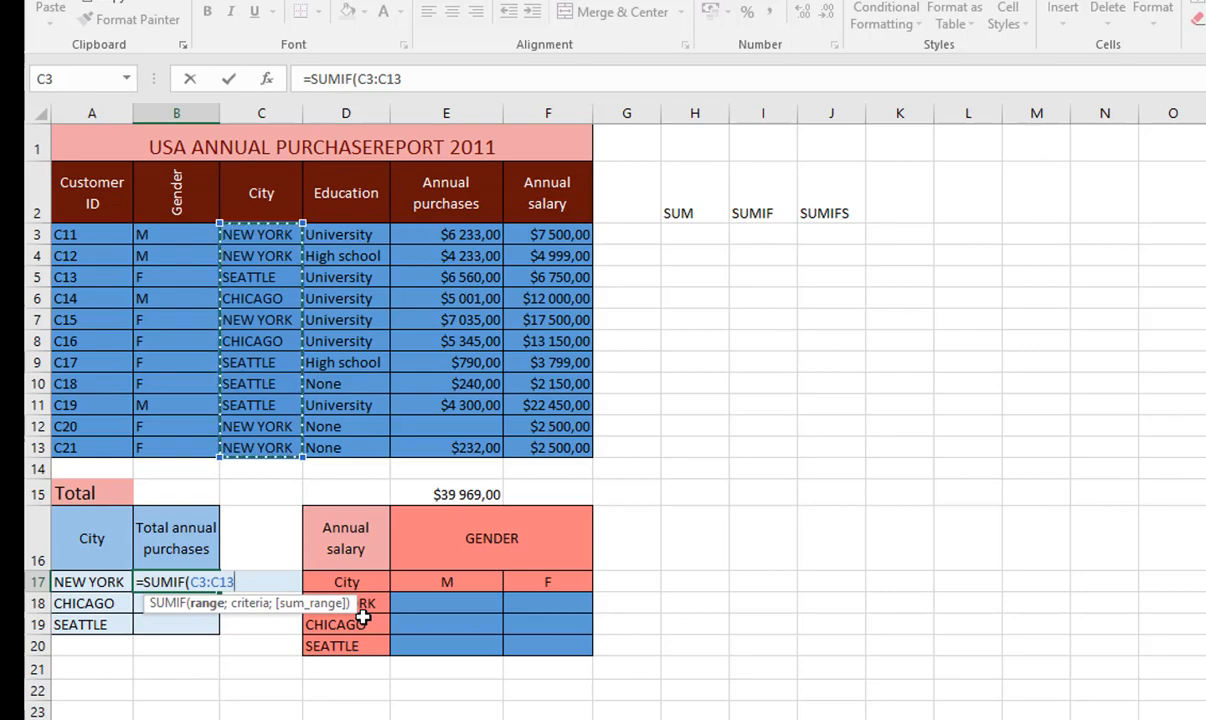
{"action": "type", "text": ";"}
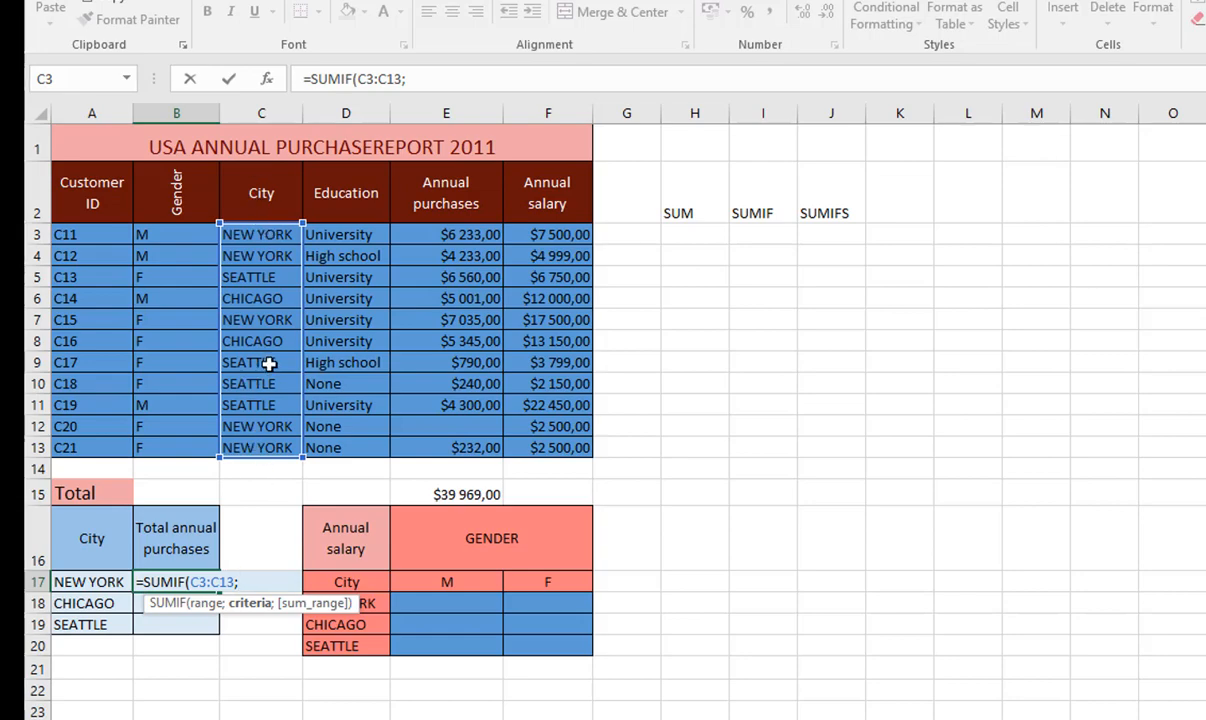
{"action": "left_click", "coordinate": [99, 582]}
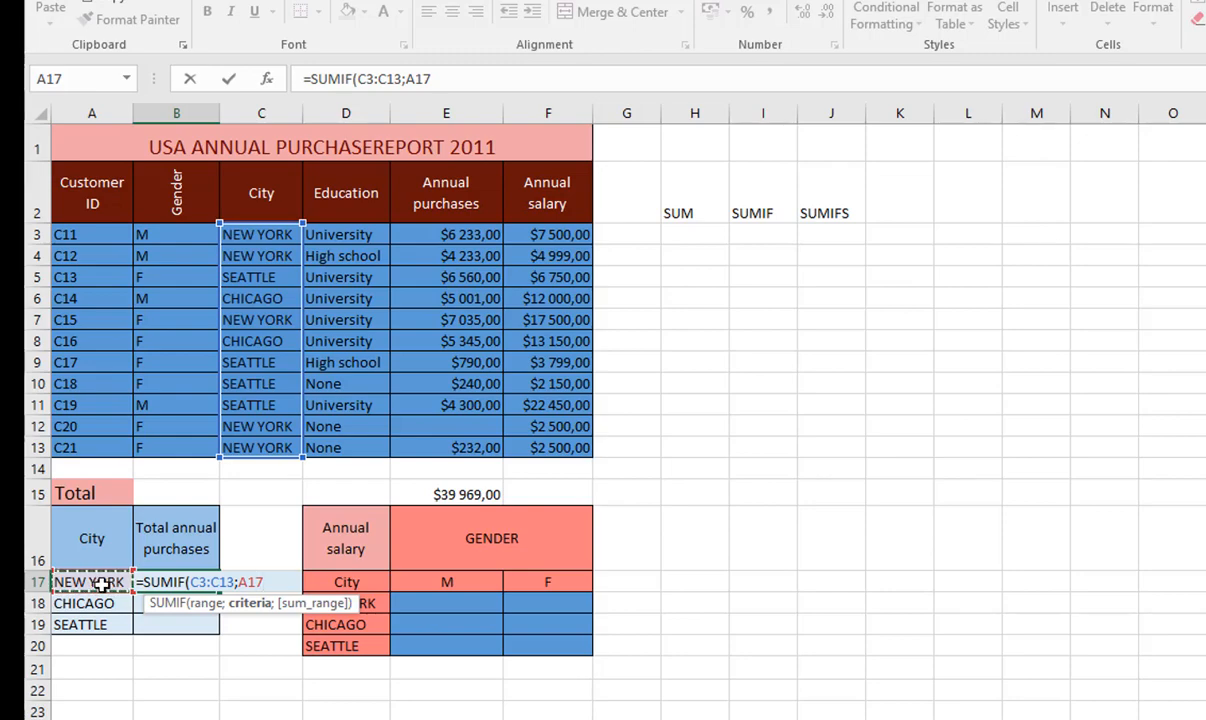
{"action": "type", "text": ";"}
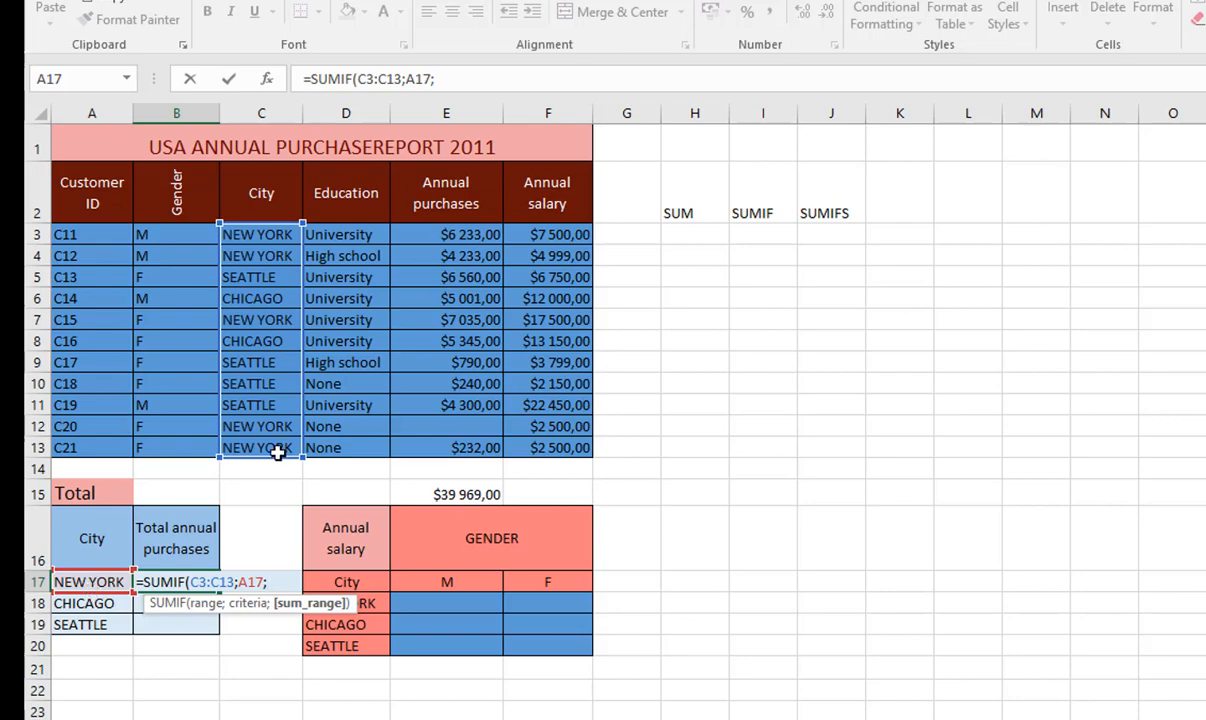
{"action": "left_click_drag", "start_coordinate": [446, 234], "coordinate": [447, 446]}
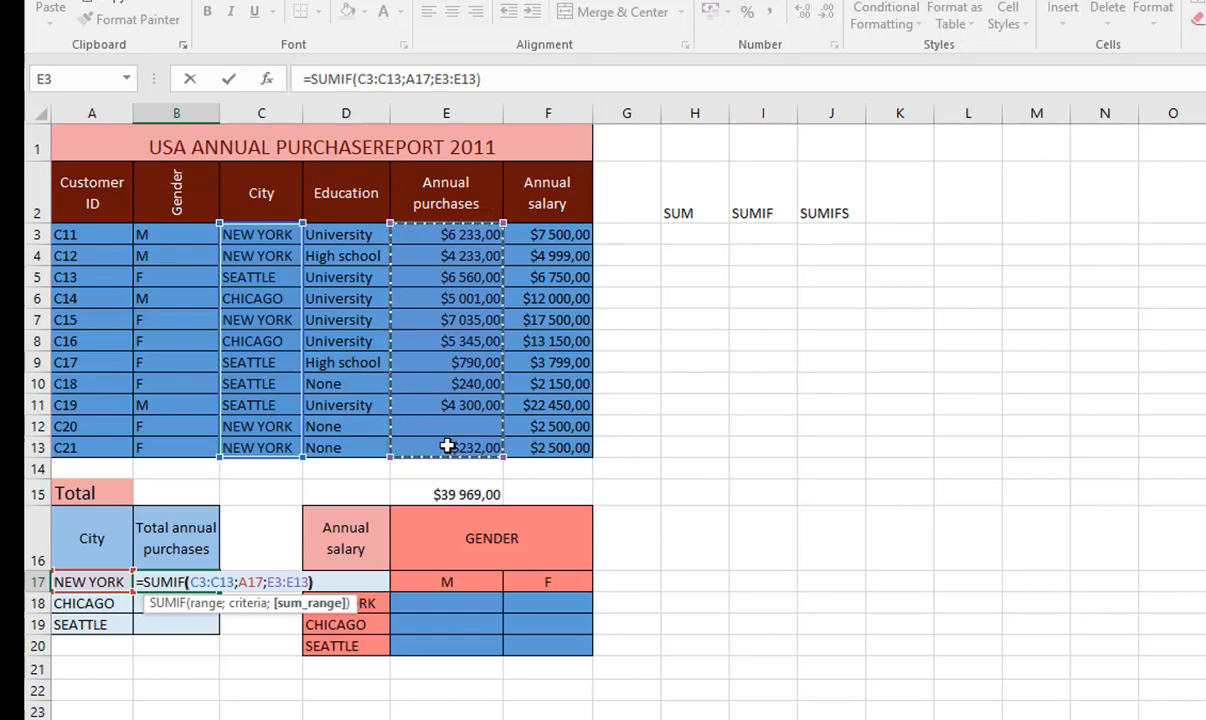
{"action": "type", "text": ")"}
{"action": "key", "text": "Return"}
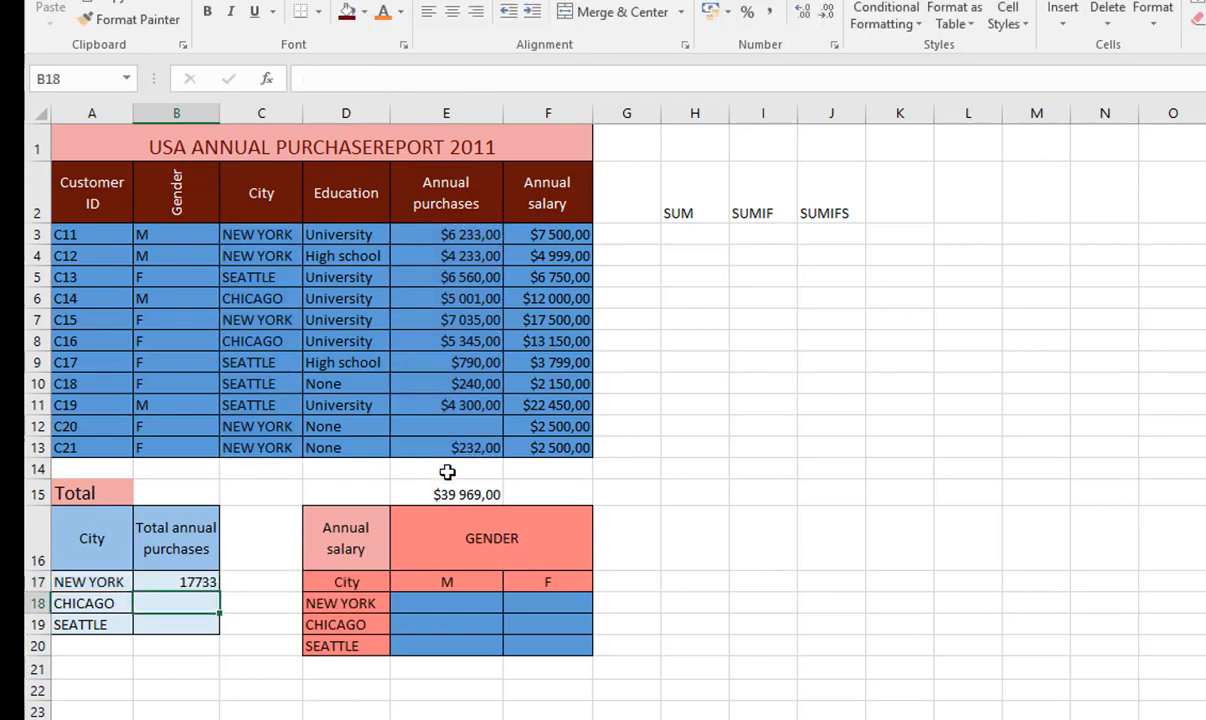
Step: Compare the SUMIF formula in B17 with the criterion in A17 and the matching entry in the City column
{"action": "left_click", "coordinate": [187, 583]}
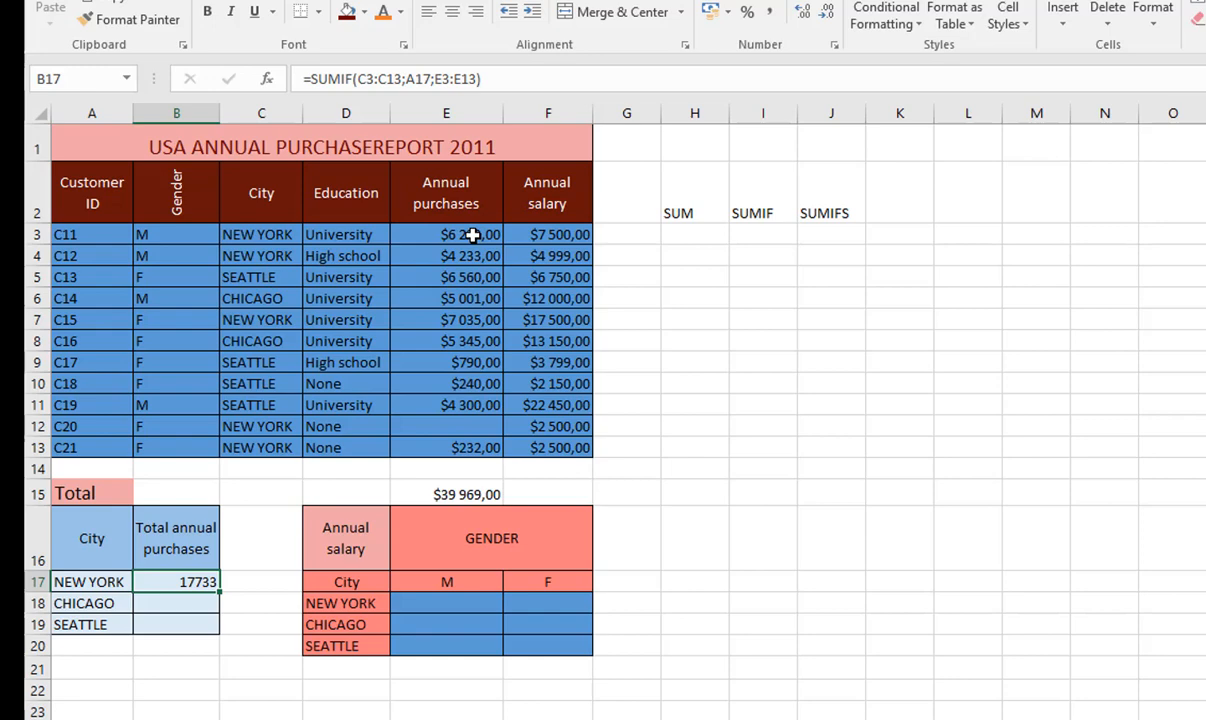
{"action": "left_click", "coordinate": [105, 582]}
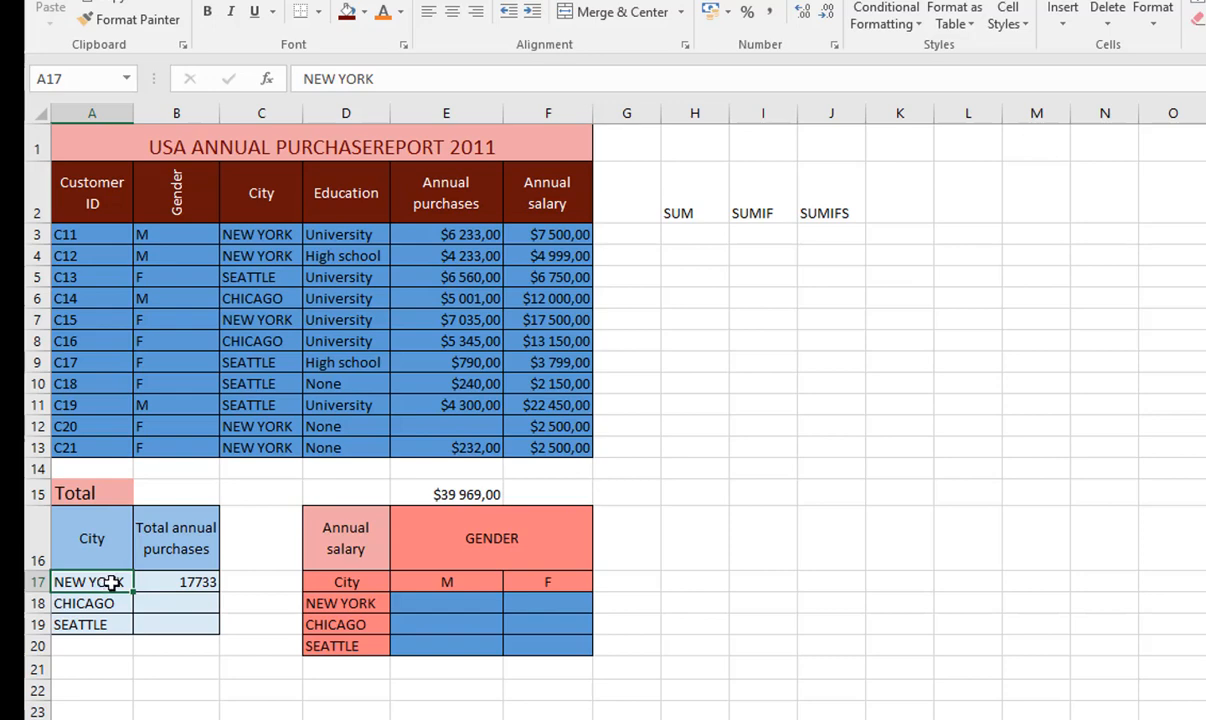
{"action": "left_click", "coordinate": [258, 257]}
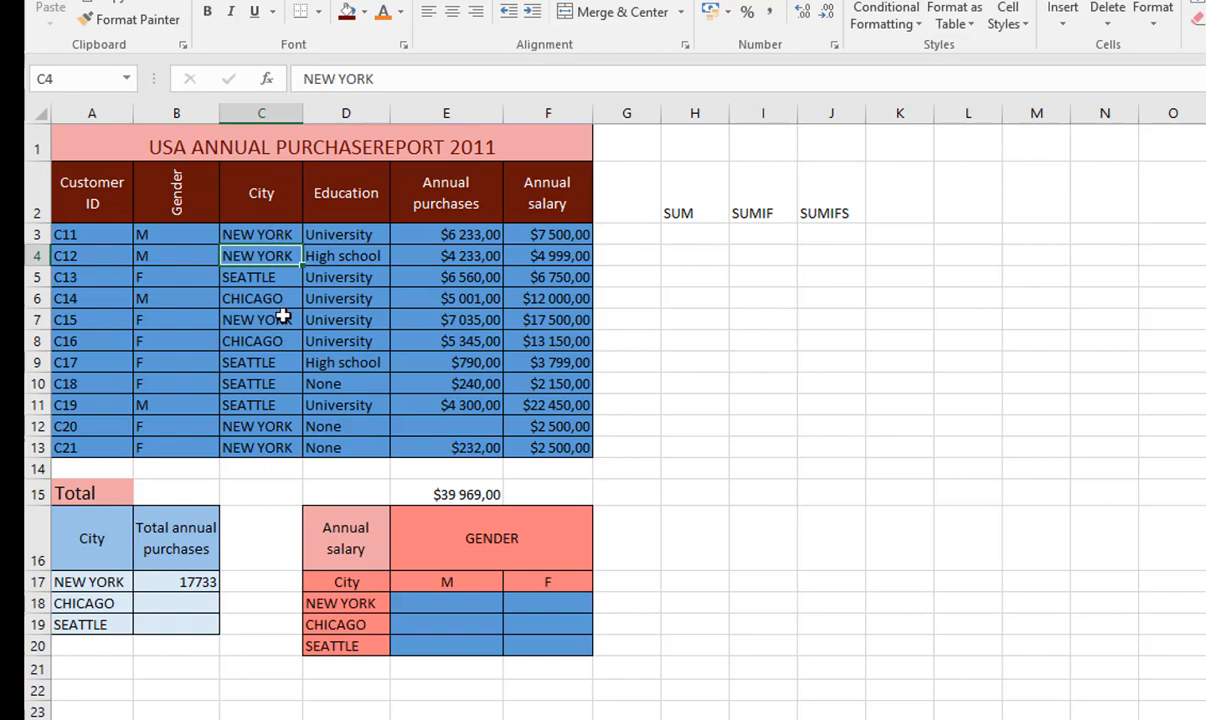
Step: Remove the space from the city name in A17 so that it reads NEWYORK
{"action": "left_click", "coordinate": [93, 582]}
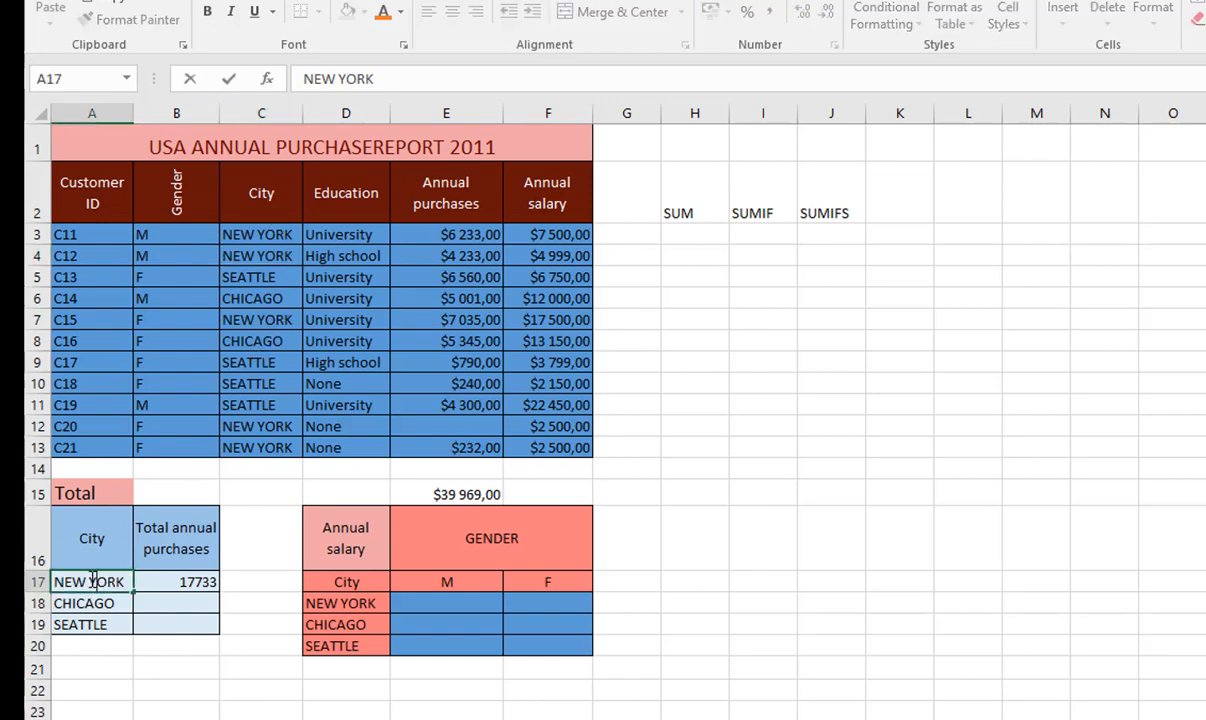
{"action": "key", "text": "BackSpace"}
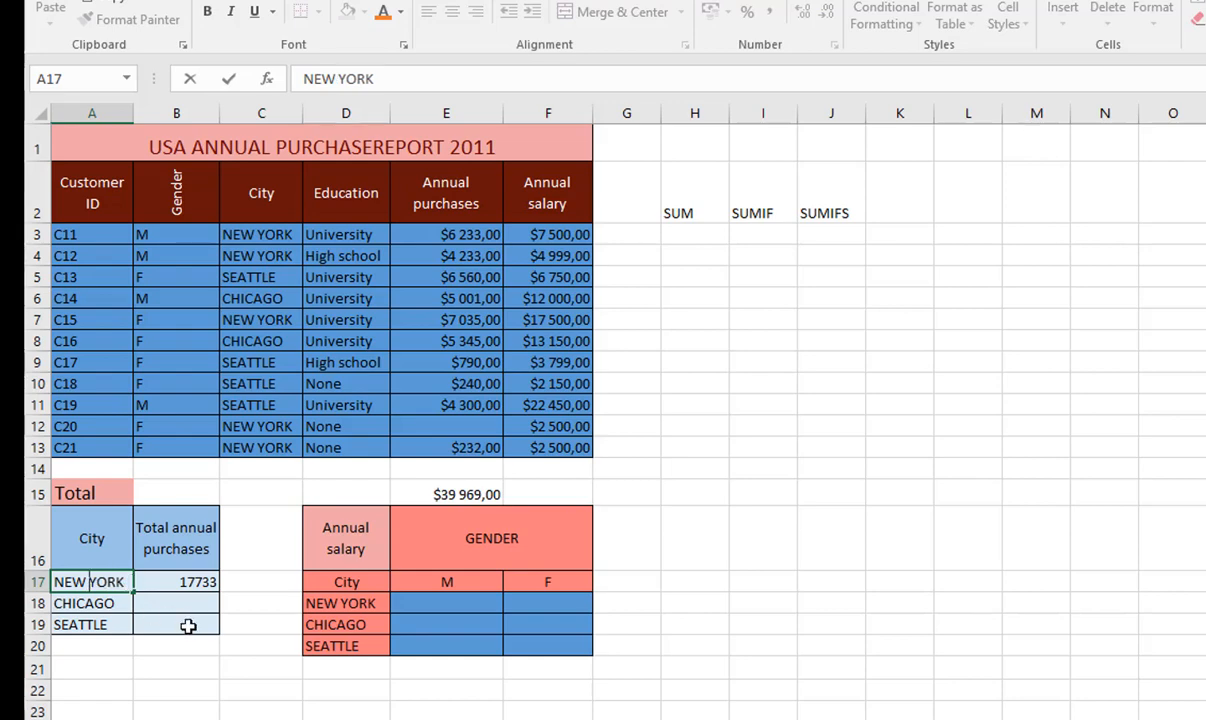
{"action": "left_click", "coordinate": [240, 640]}
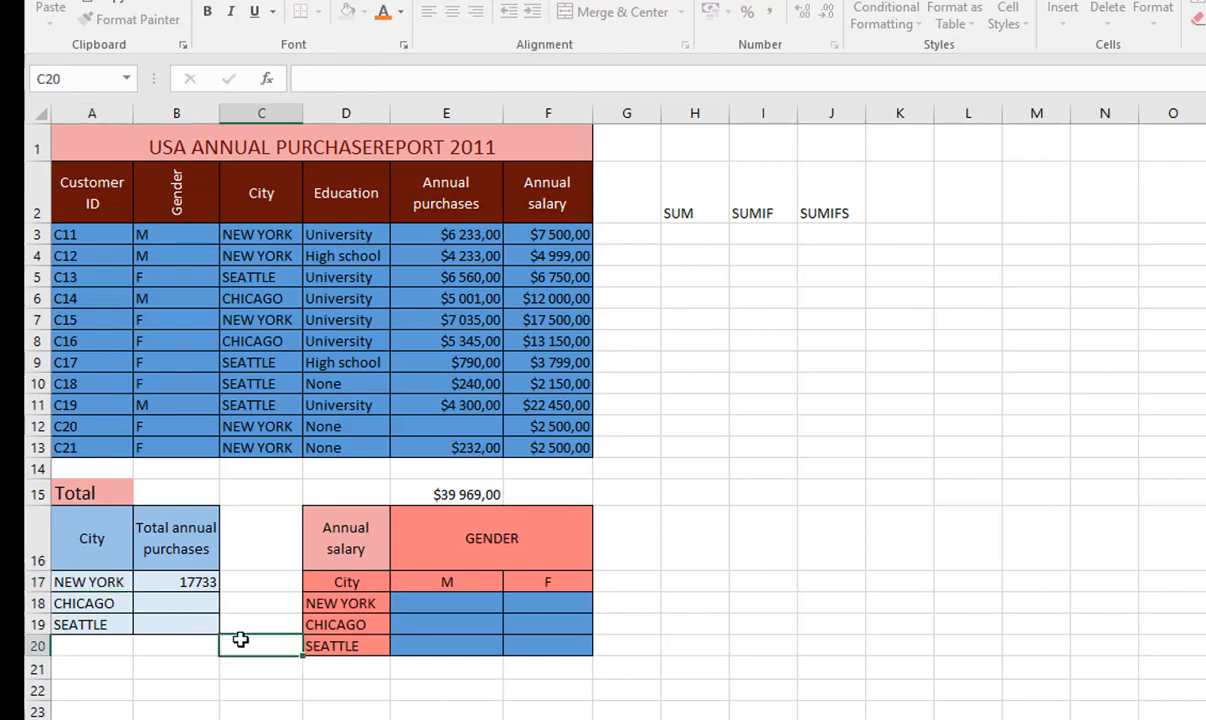
{"action": "left_click", "coordinate": [93, 585]}
{"action": "double_click", "coordinate": [94, 585]}
{"action": "key", "text": "BackSpace"}
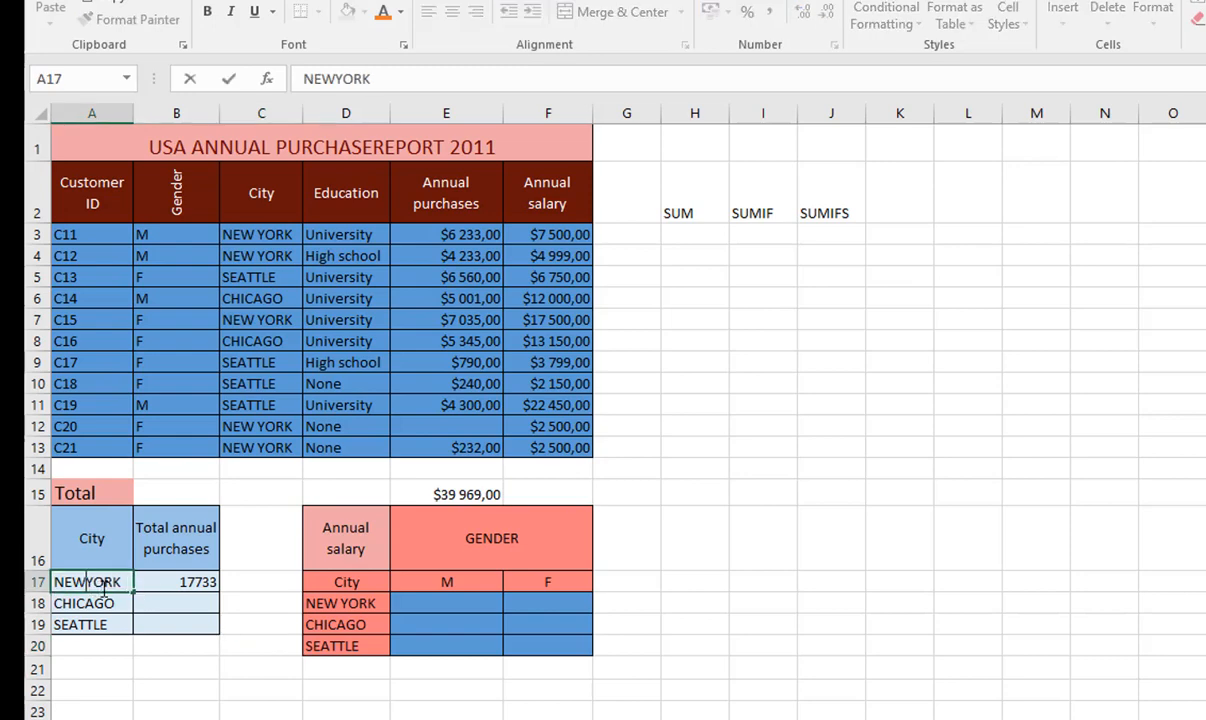
{"action": "key", "text": "Return"}
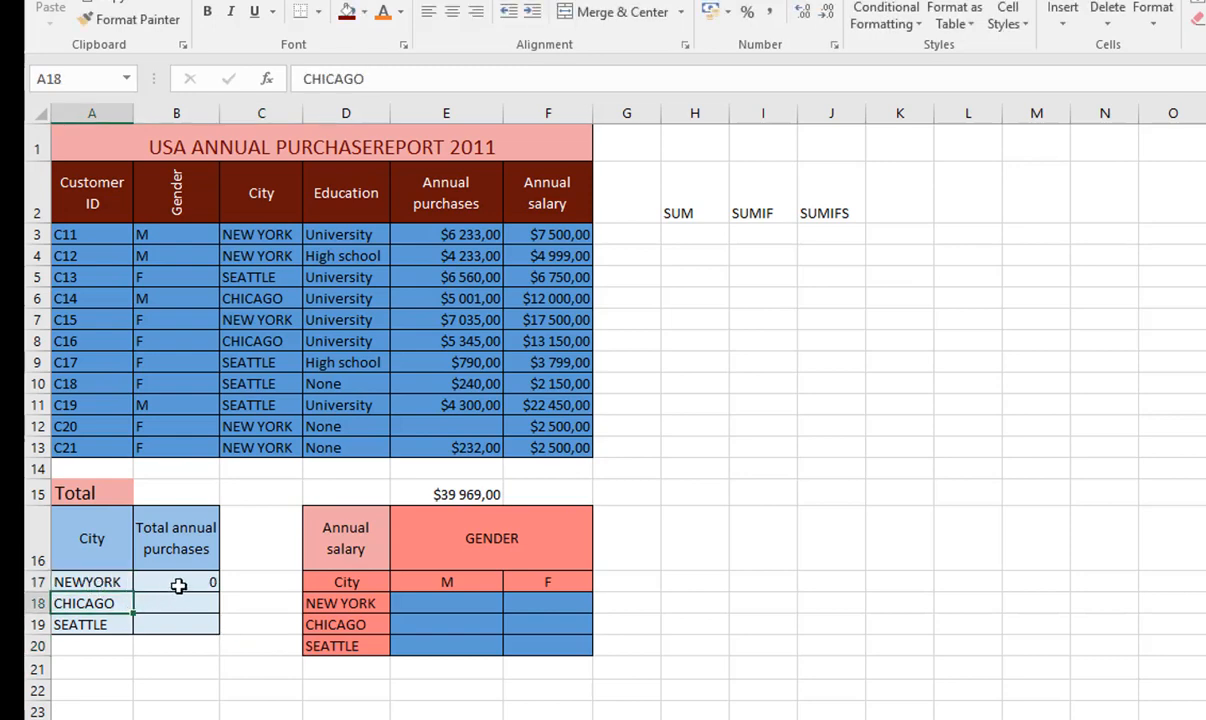
Step: Check the SUMIF result in B17, and restore the city name in A17 to NEW YORK
{"action": "left_click", "coordinate": [181, 583]}
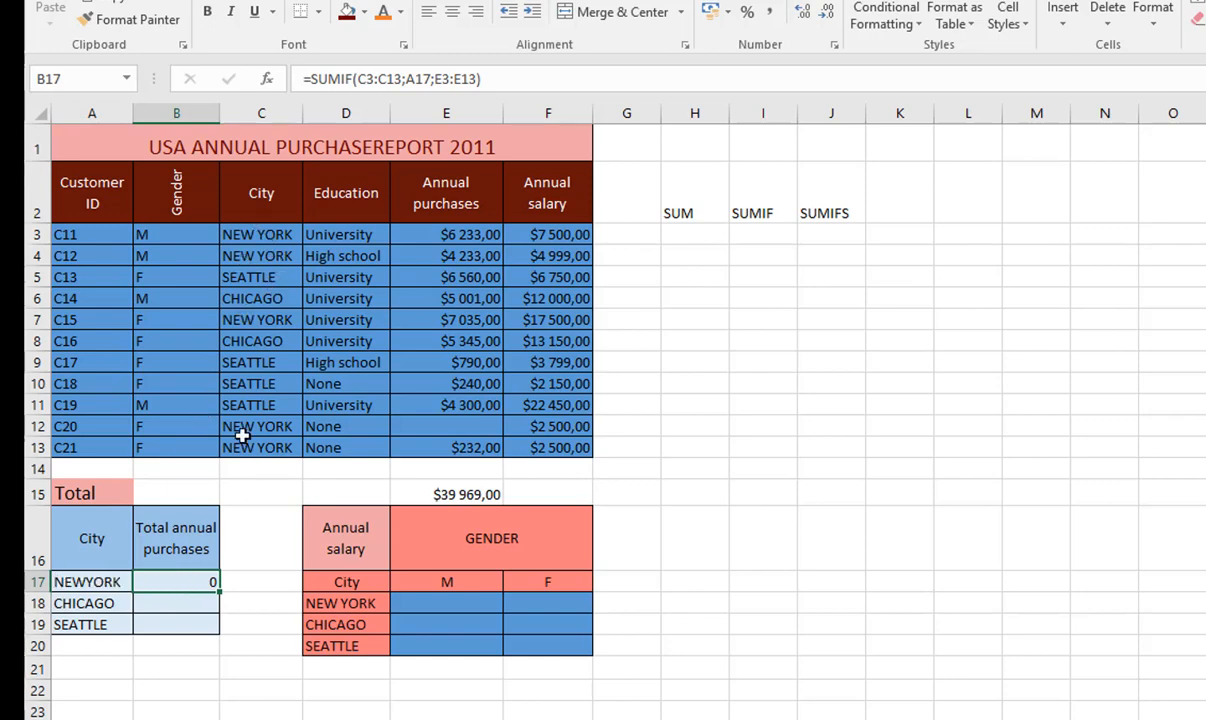
{"action": "double_click", "coordinate": [83, 580]}
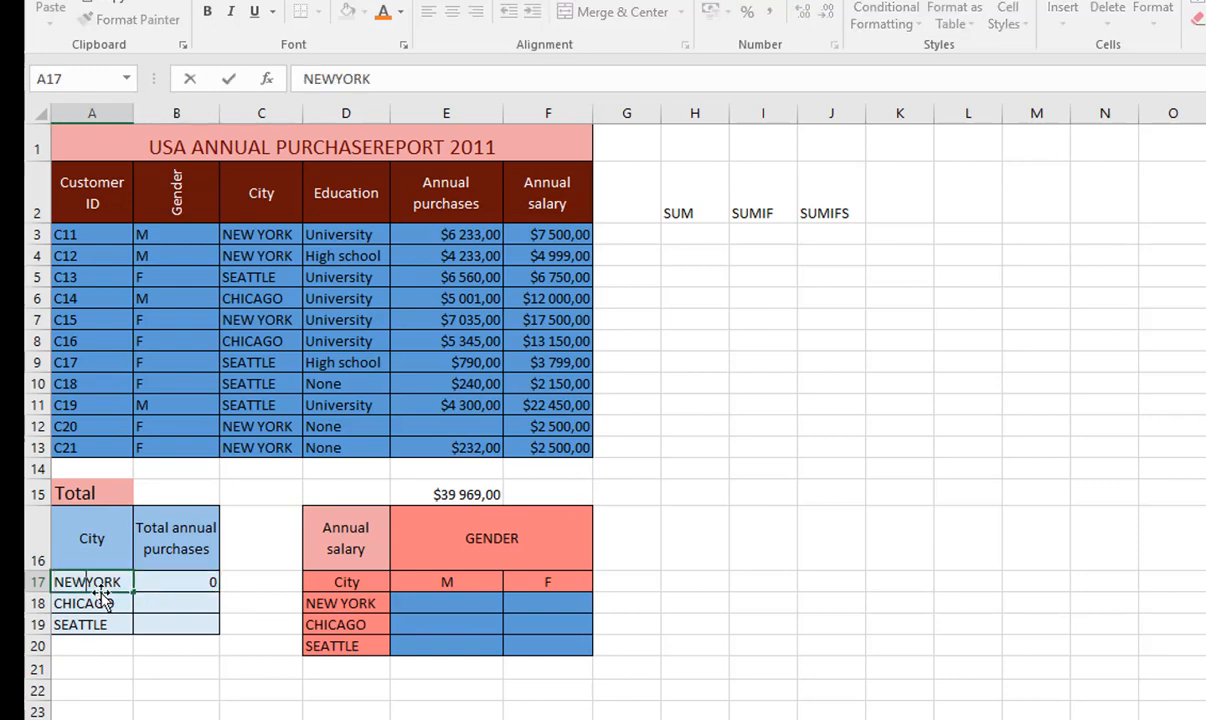
{"action": "key", "text": "ctrl+Return"}
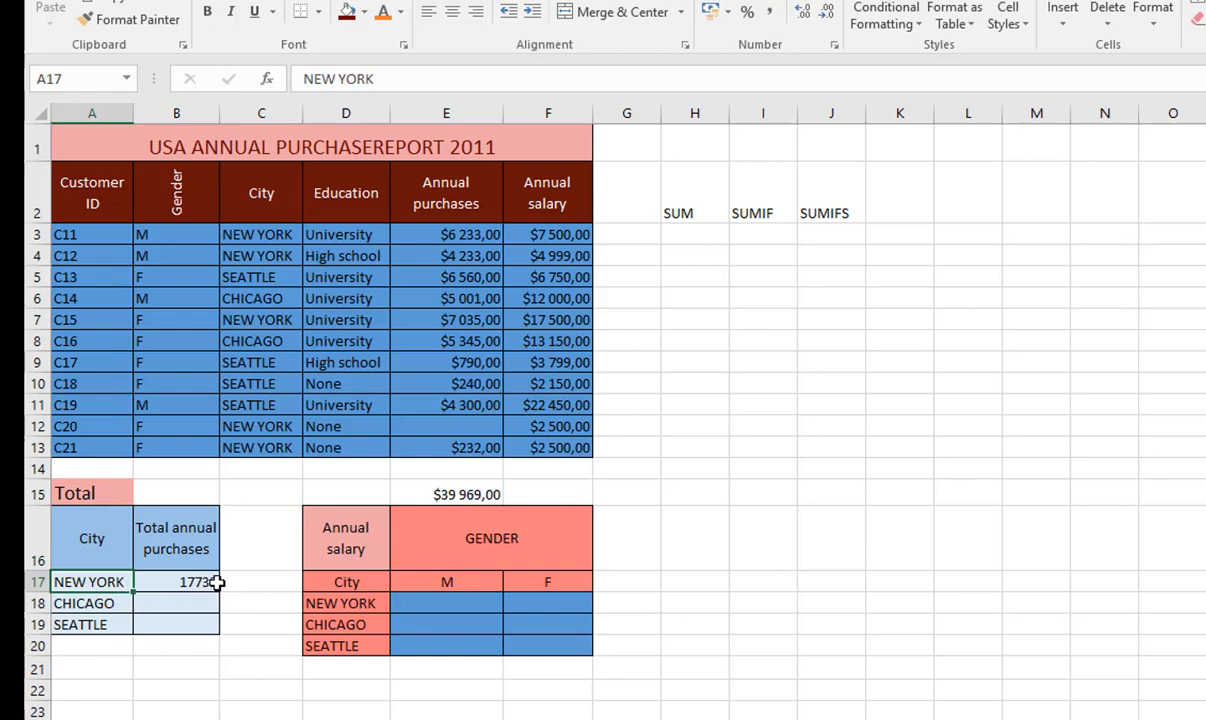
Step: Select New York's purchase cells E3, E4, E7, E12 and E13 together to check which values SUMIF adds
{"action": "left_click", "coordinate": [469, 236]}
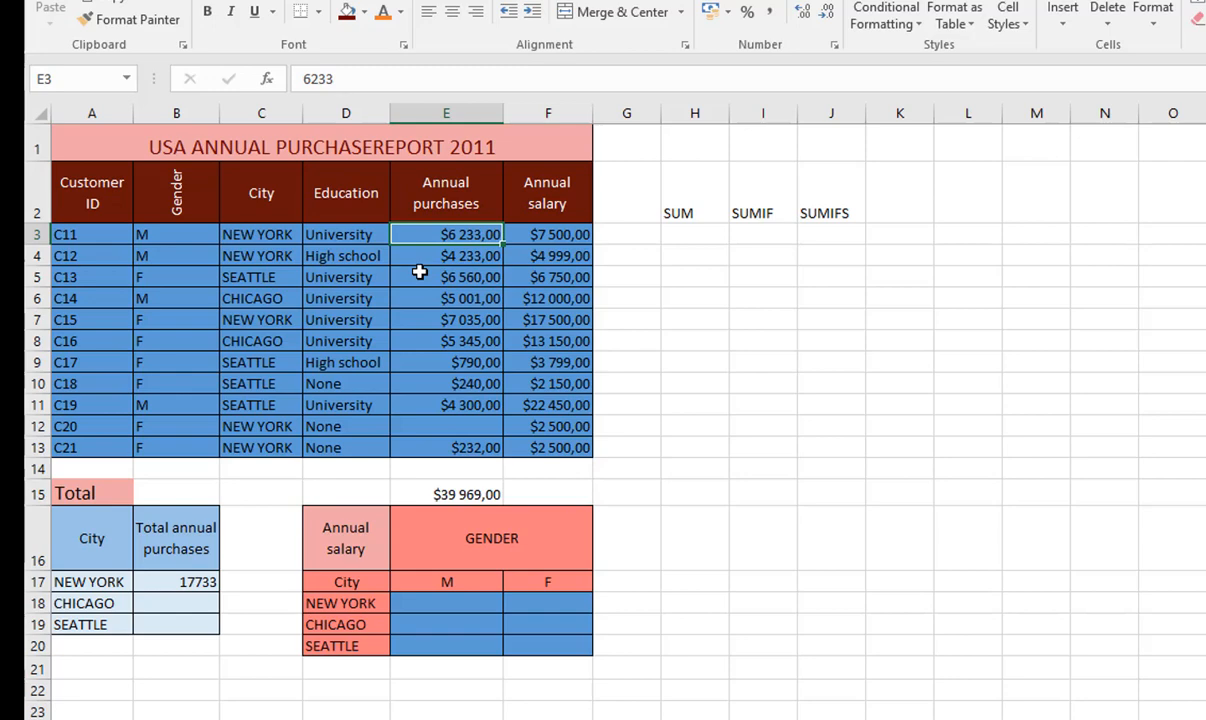
{"action": "left_click", "coordinate": [450, 256], "text": "ctrl"}
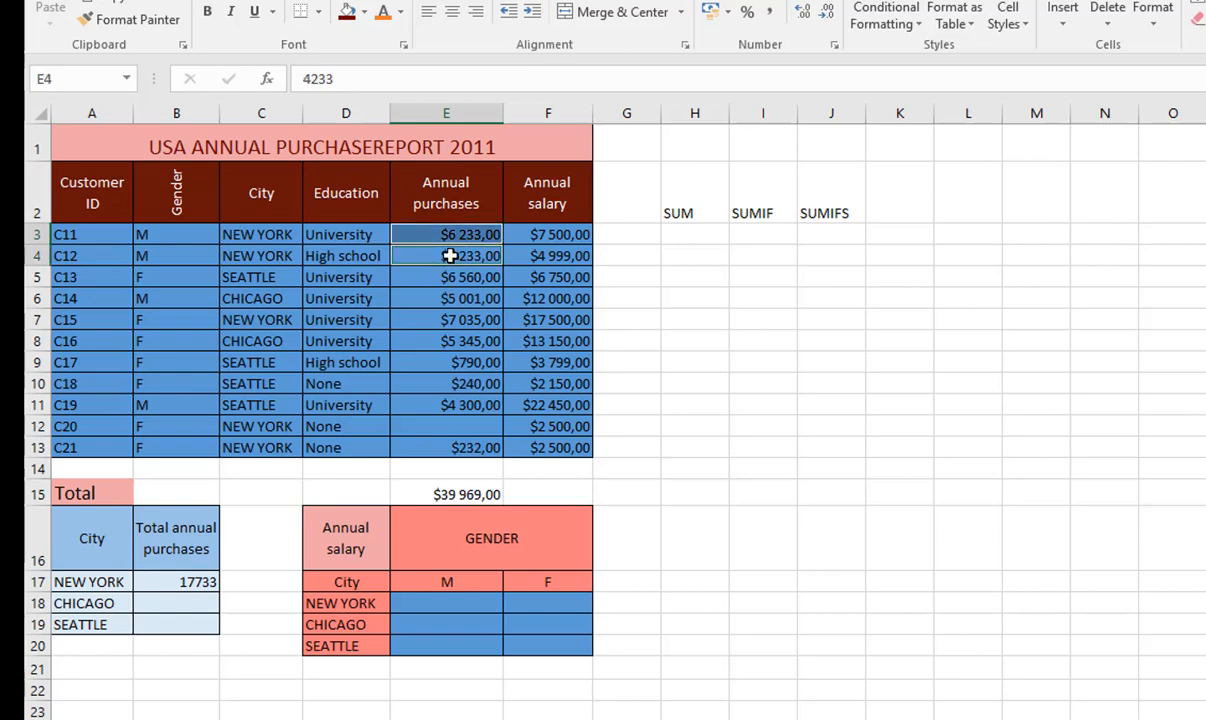
{"action": "left_click", "coordinate": [463, 322], "text": "ctrl"}
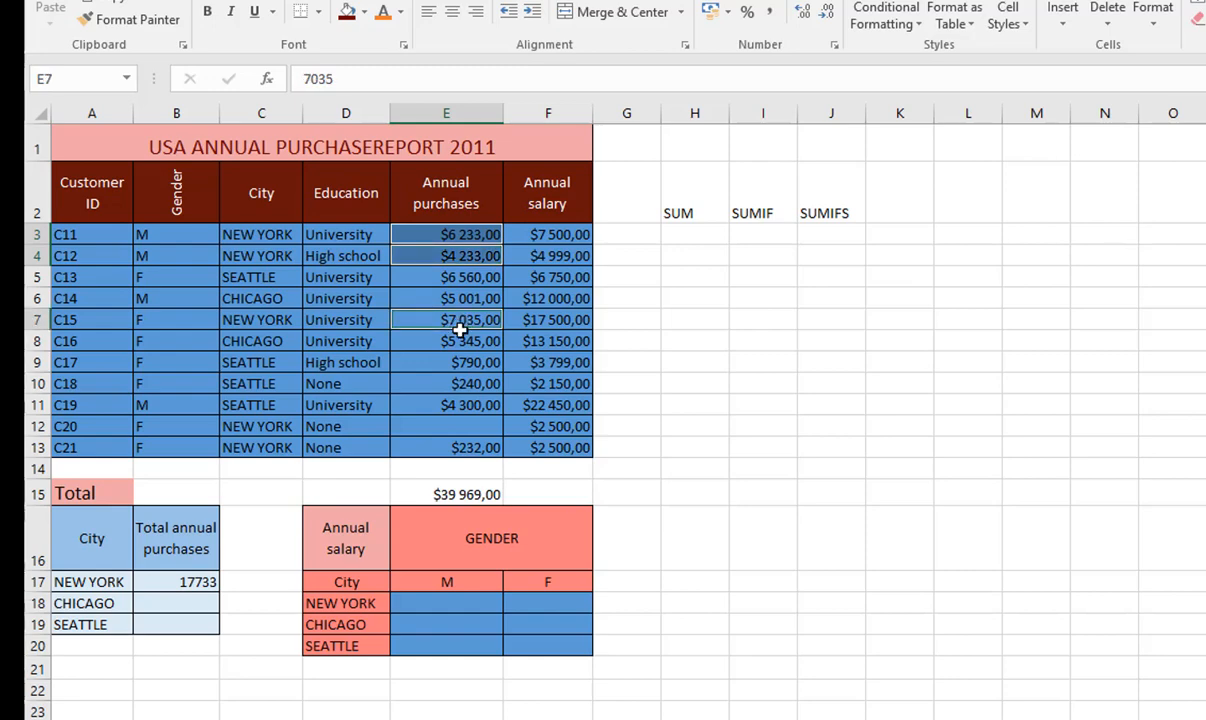
{"action": "left_click", "coordinate": [459, 429], "text": "ctrl"}
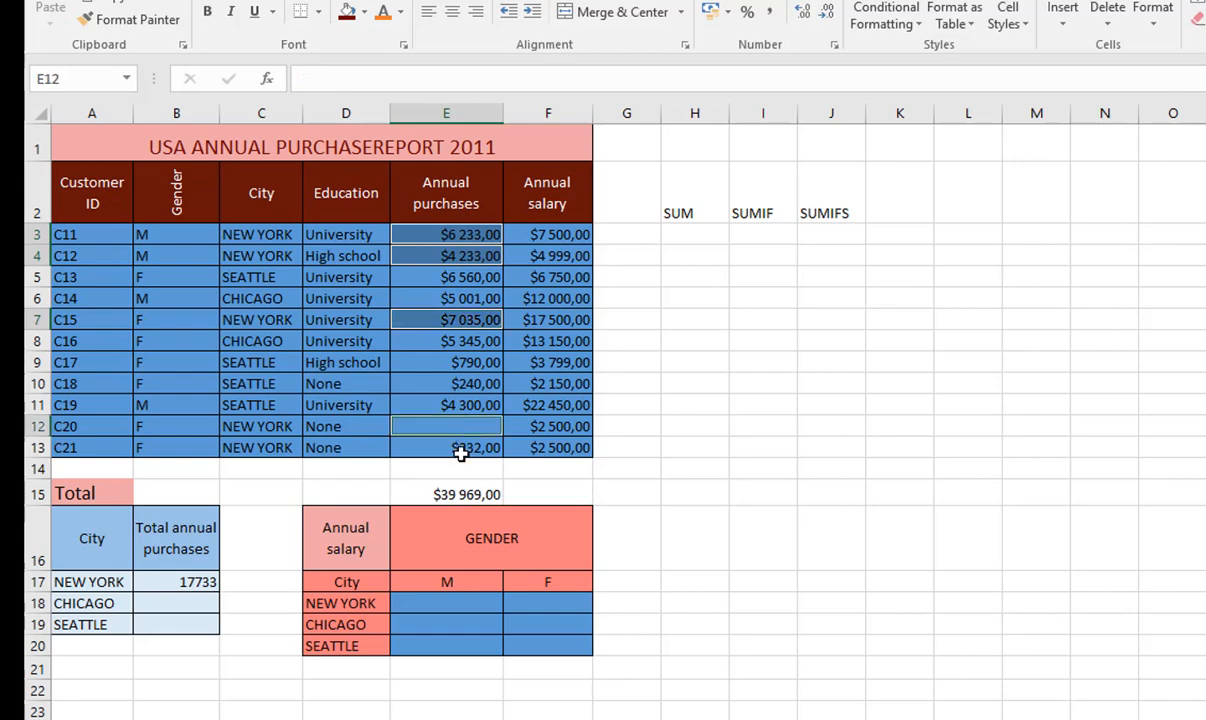
{"action": "left_click", "coordinate": [460, 453], "text": "ctrl"}
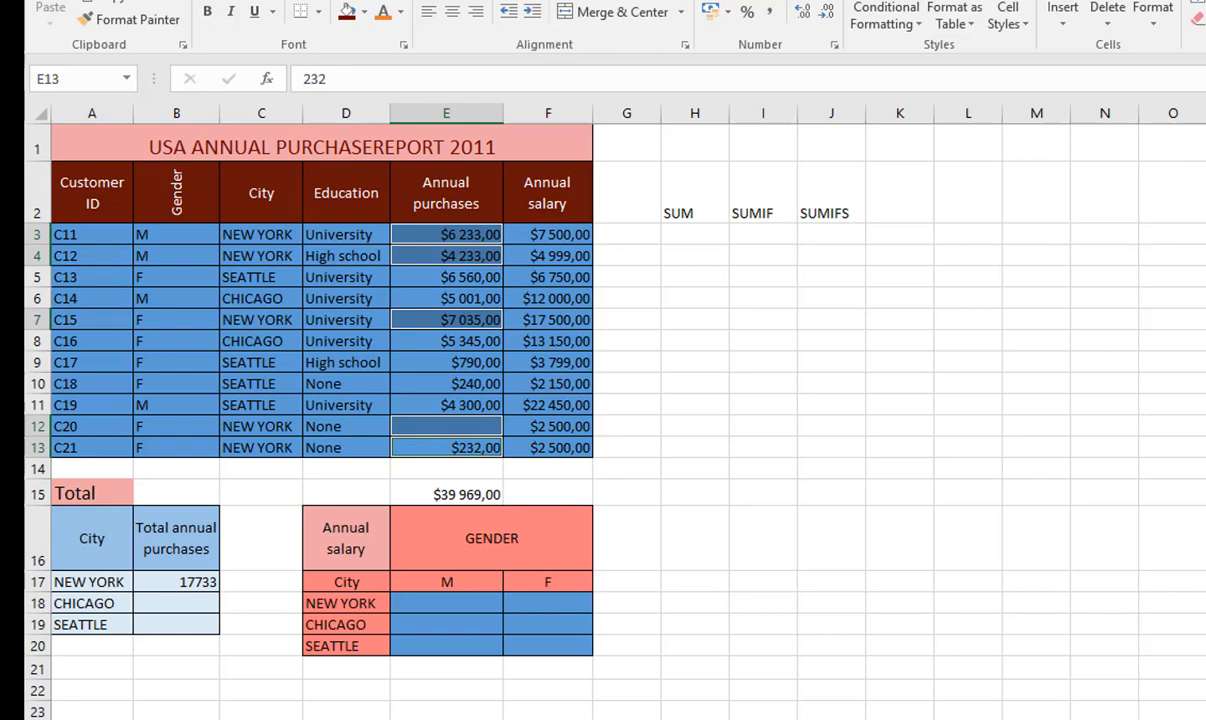
Step: Fill the SUMIF formula from B17 down to B19, and inspect the ranges referenced in B18 and B19
{"action": "left_click", "coordinate": [156, 581]}
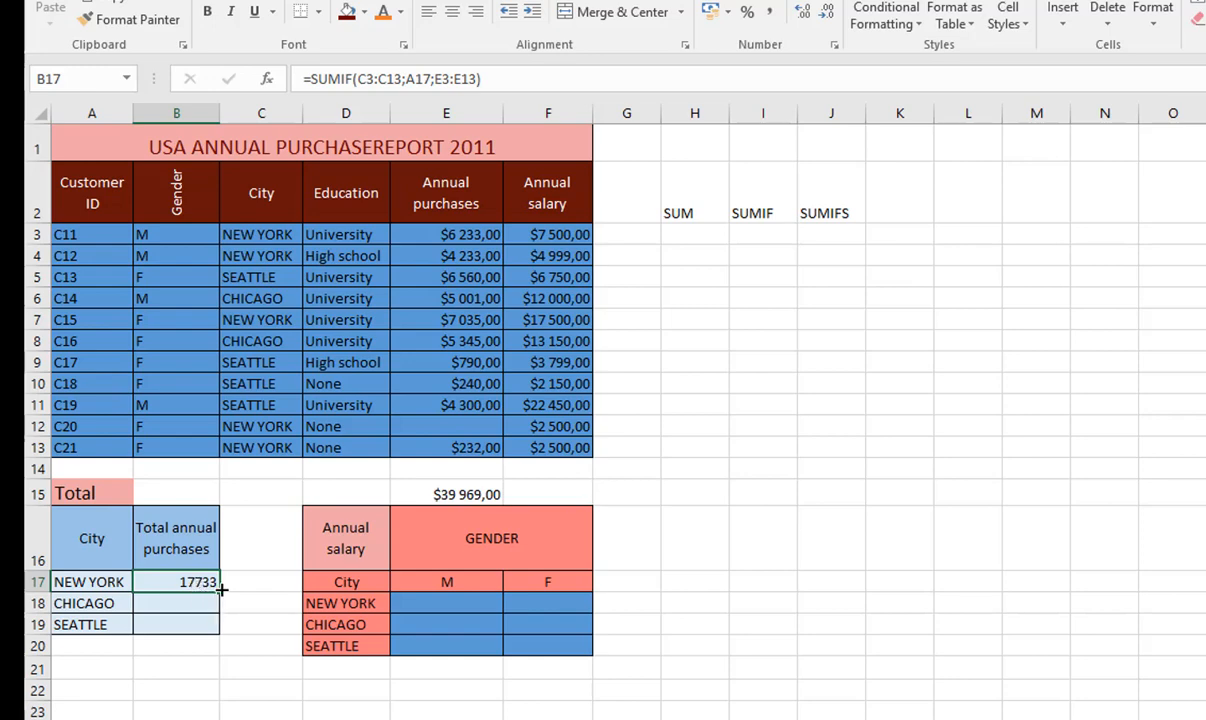
{"action": "left_click_drag", "start_coordinate": [219, 590], "coordinate": [217, 630]}
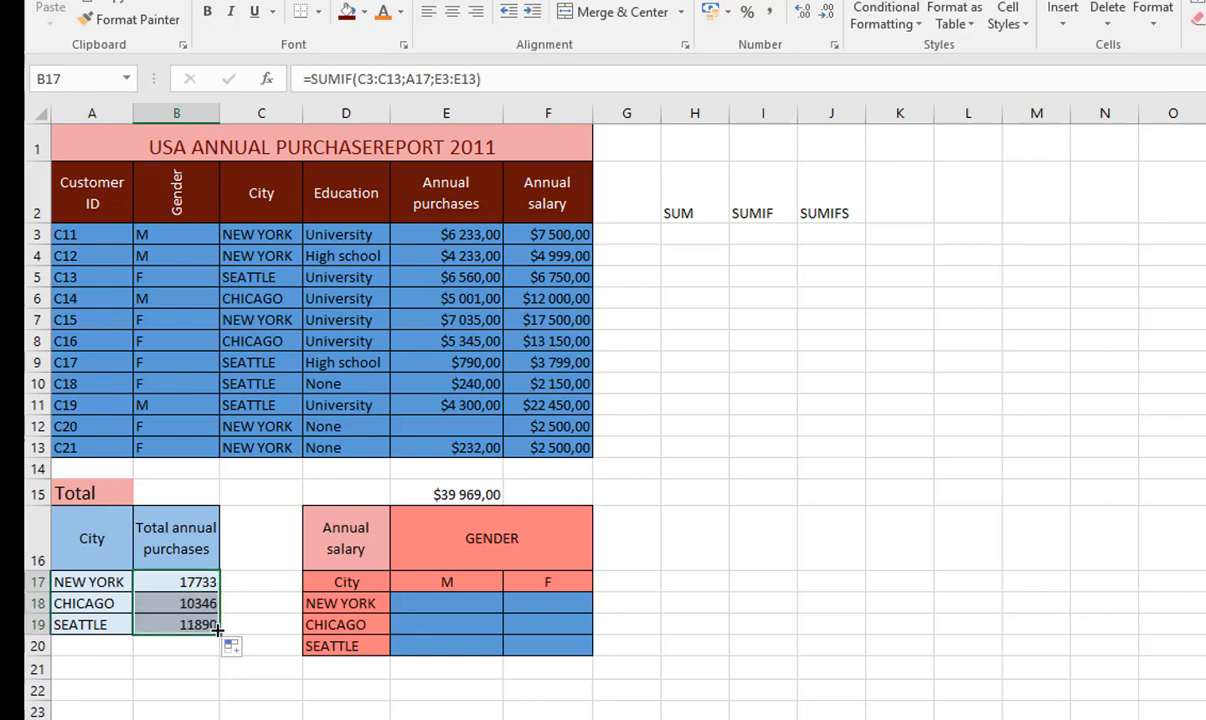
{"action": "double_click", "coordinate": [197, 603]}
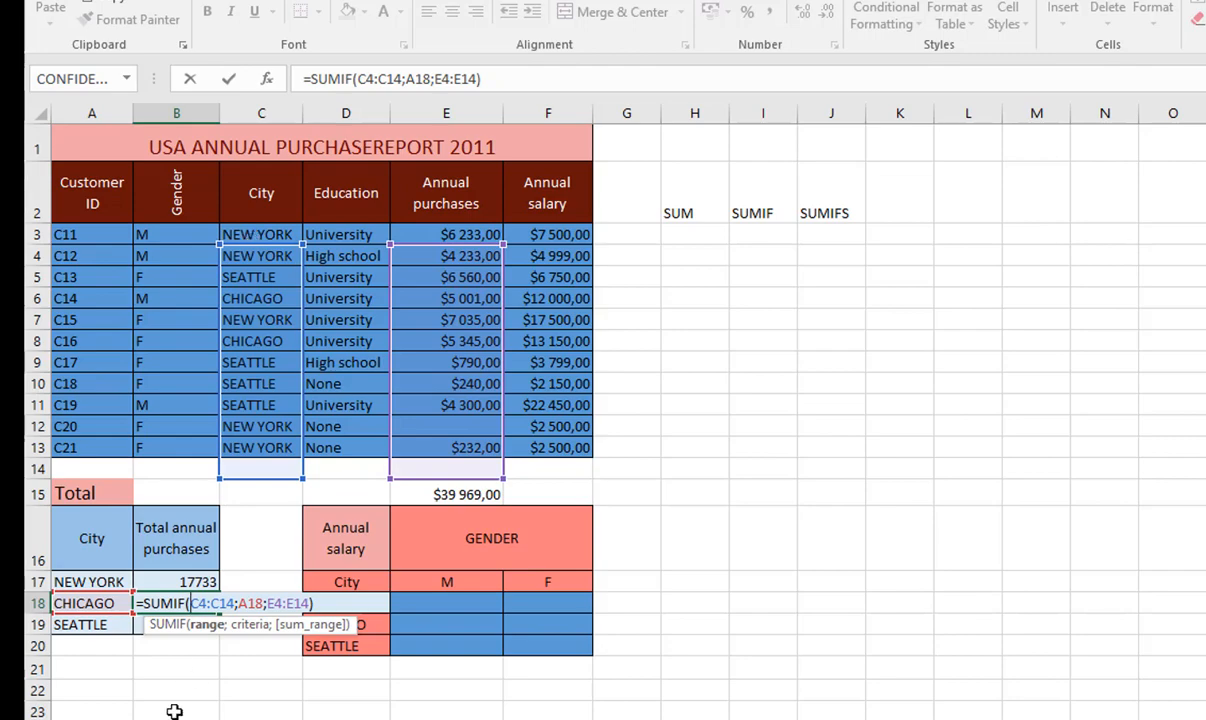
{"action": "key", "text": "Return"}
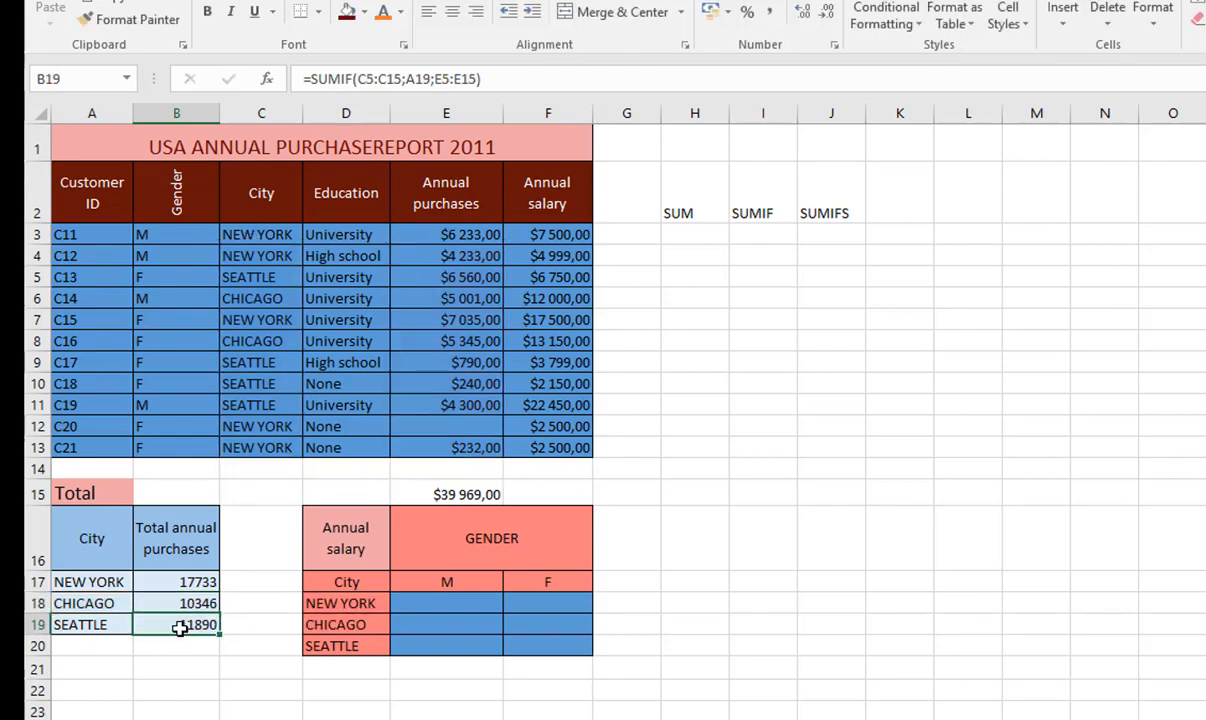
{"action": "double_click", "coordinate": [180, 627]}
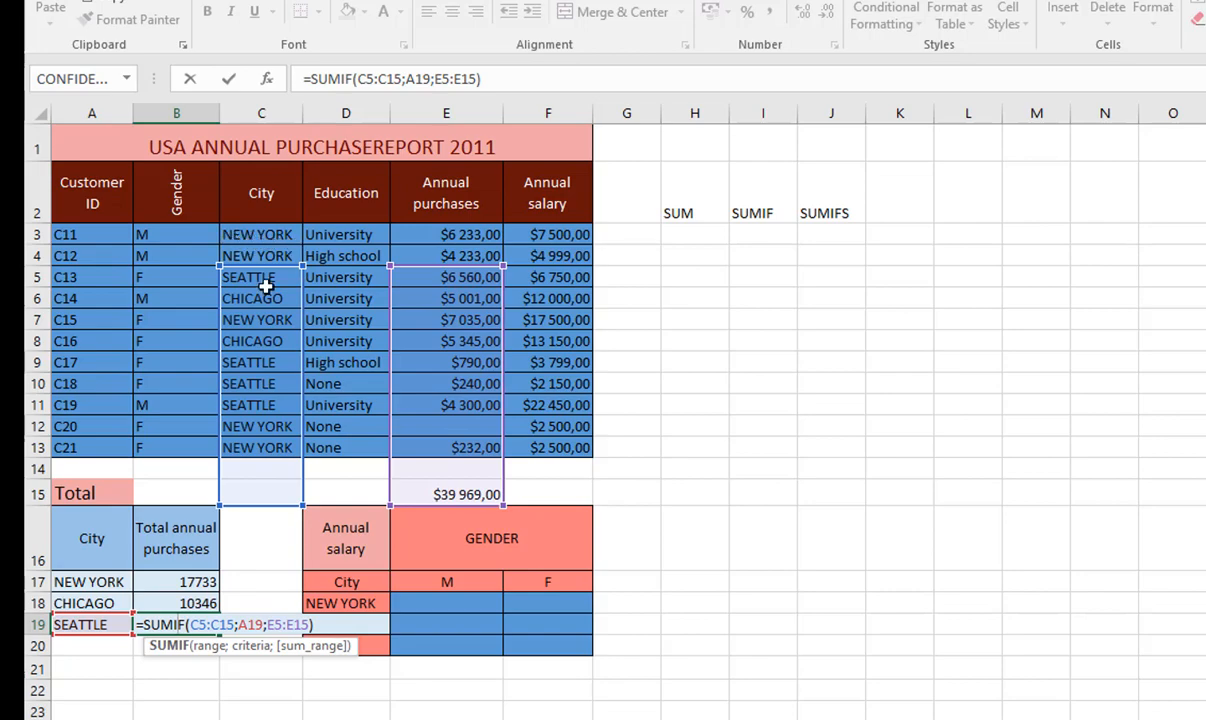
{"action": "key", "text": "Return"}
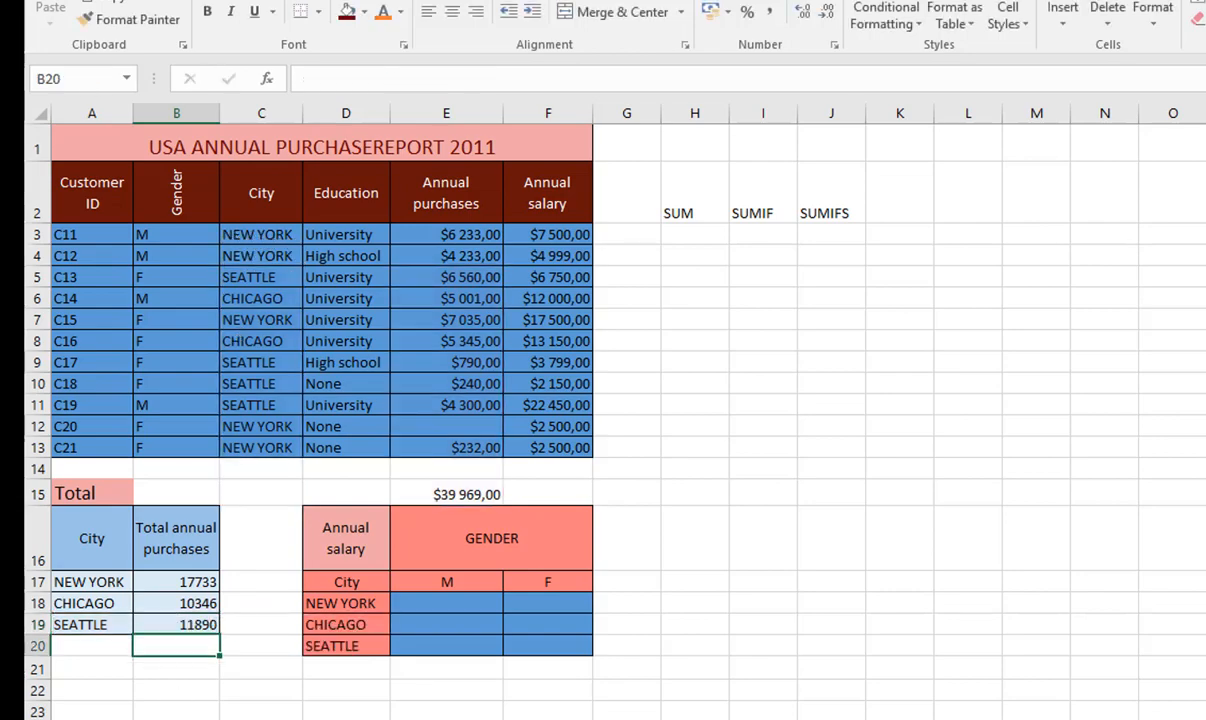
Step: Make both ranges in B17's formula absolute so that it reads =SUMIF($C$3:$C$13;A17;$E$3:$E$13)
{"action": "left_click", "coordinate": [197, 582]}
{"action": "double_click", "coordinate": [197, 582]}
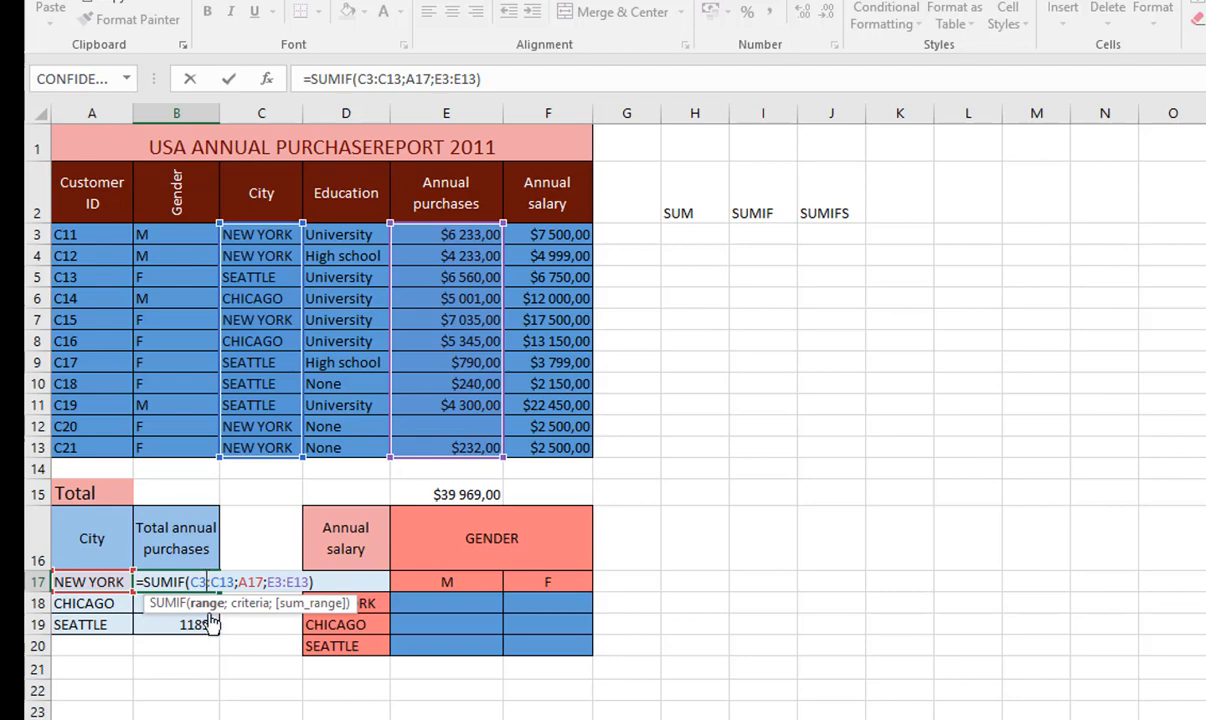
{"action": "key", "text": "F4"}
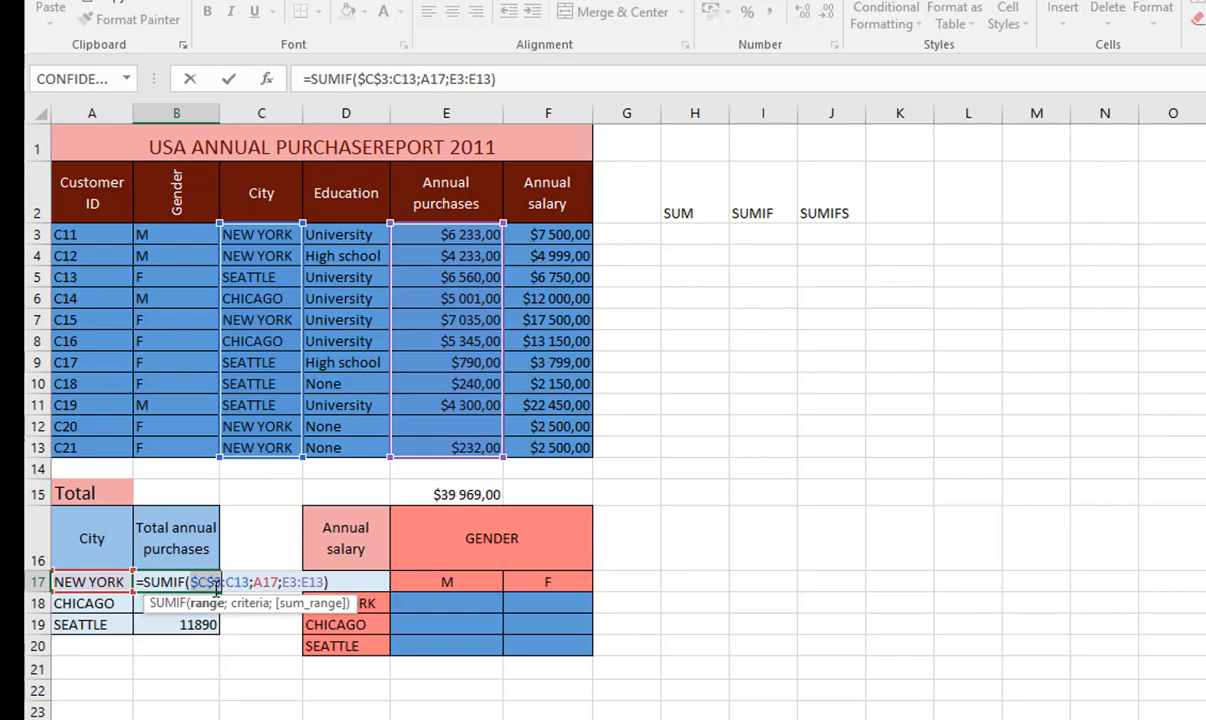
{"action": "left_click", "coordinate": [234, 581]}
{"action": "key", "text": "F4"}
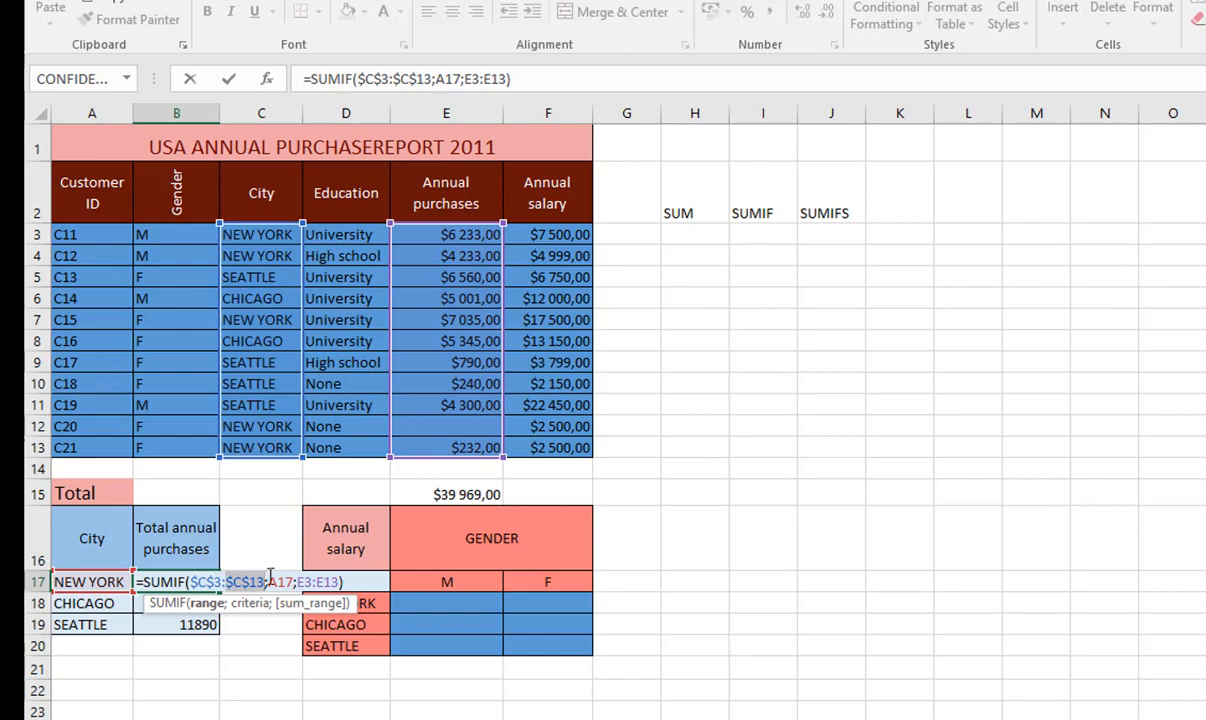
{"action": "left_click", "coordinate": [302, 581]}
{"action": "key", "text": "F4"}
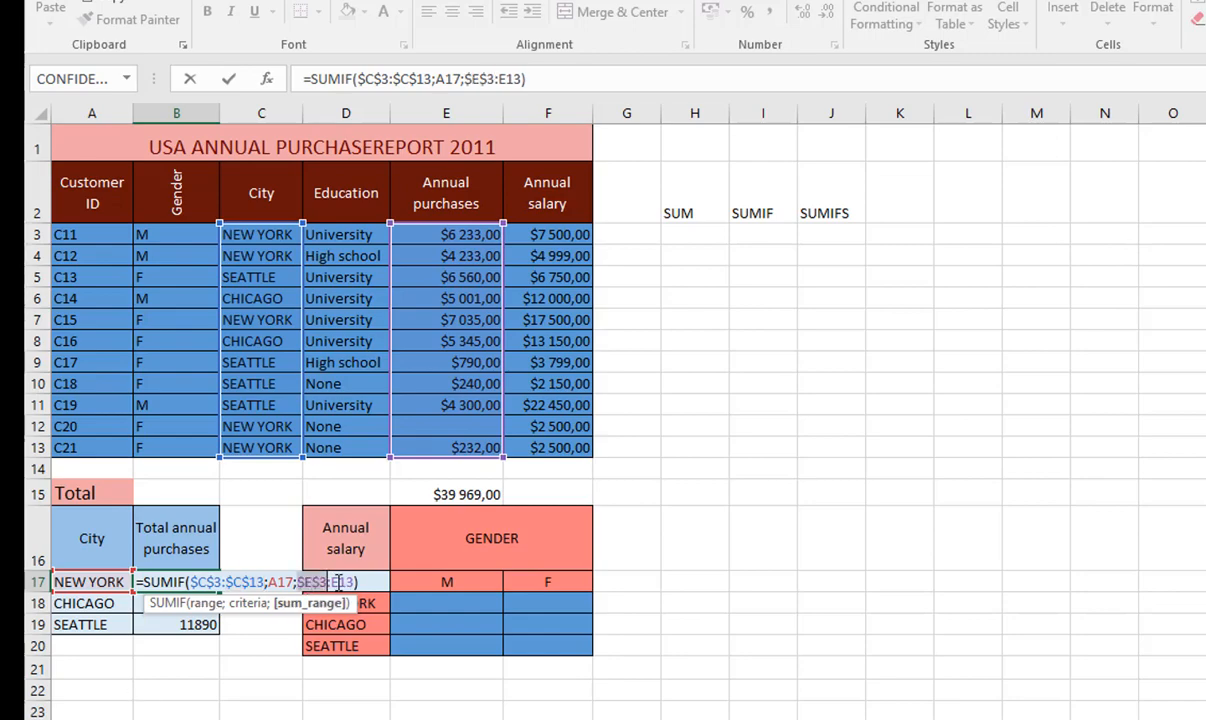
{"action": "left_click", "coordinate": [338, 581]}
{"action": "key", "text": "F4"}
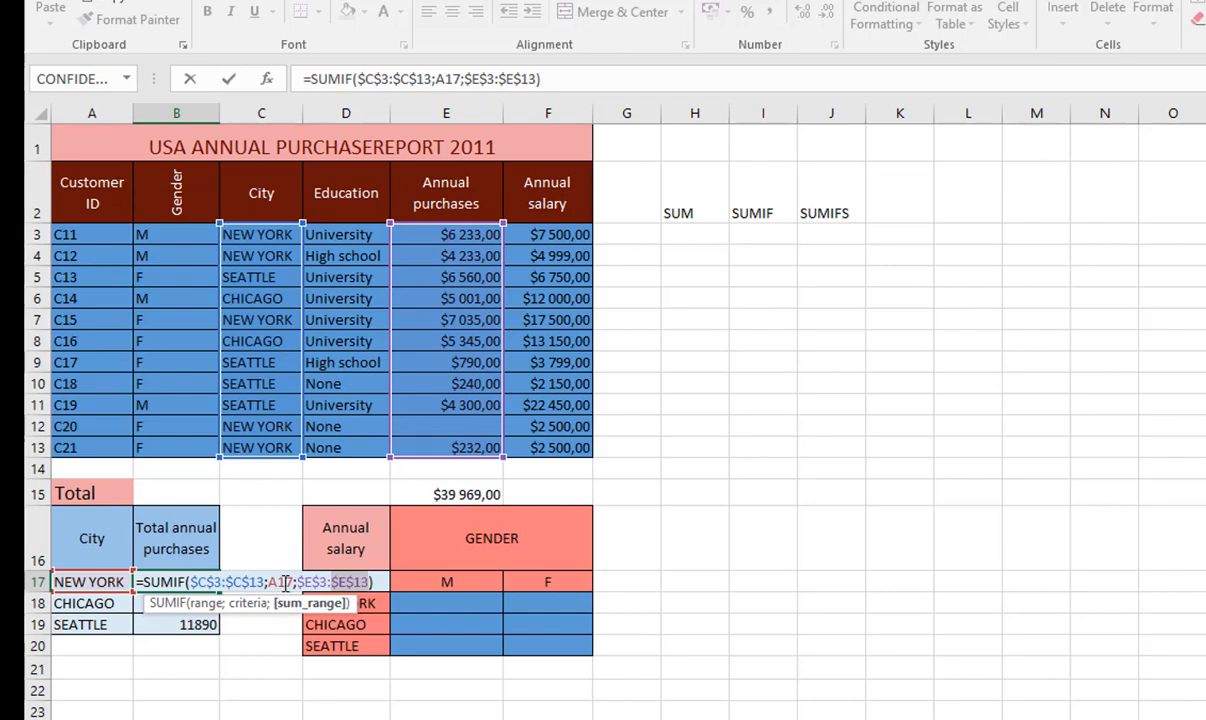
{"action": "key", "text": "Return"}
{"action": "key", "text": "Down"}
Step: Fill the SUMIF formula with absolute ranges from B17 down to B19, and check the references in B19
{"action": "left_click", "coordinate": [196, 580]}
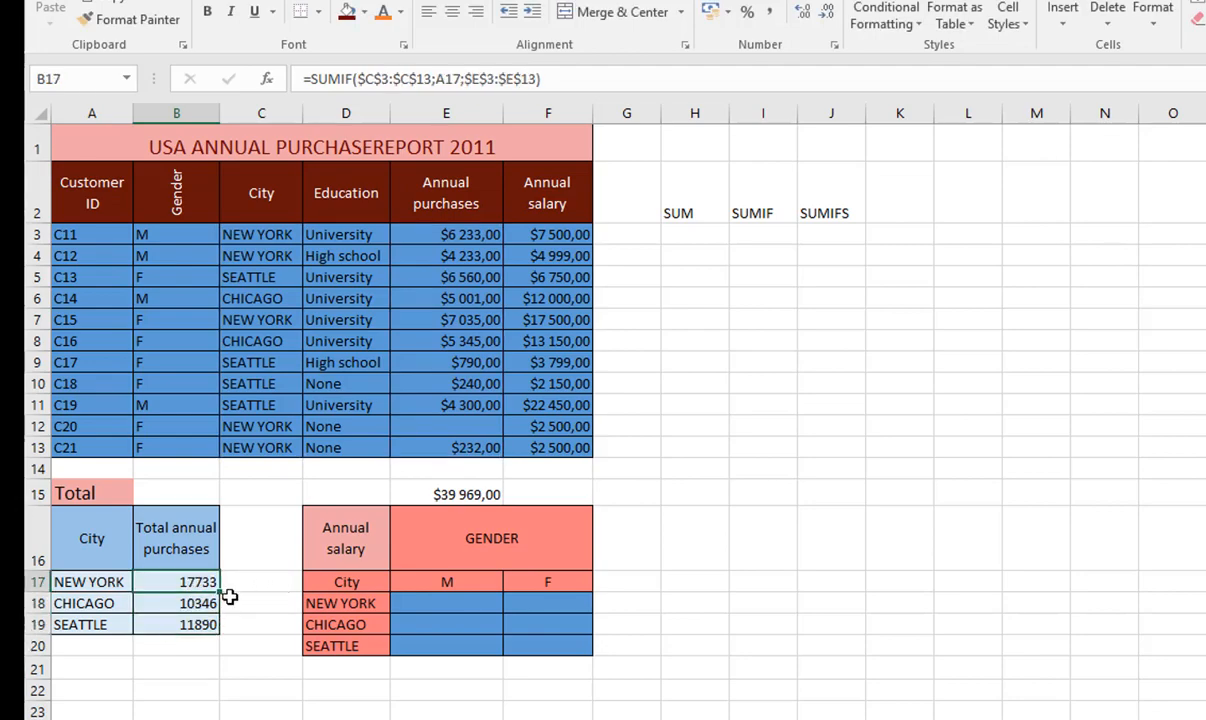
{"action": "left_click_drag", "start_coordinate": [217, 601], "coordinate": [219, 636]}
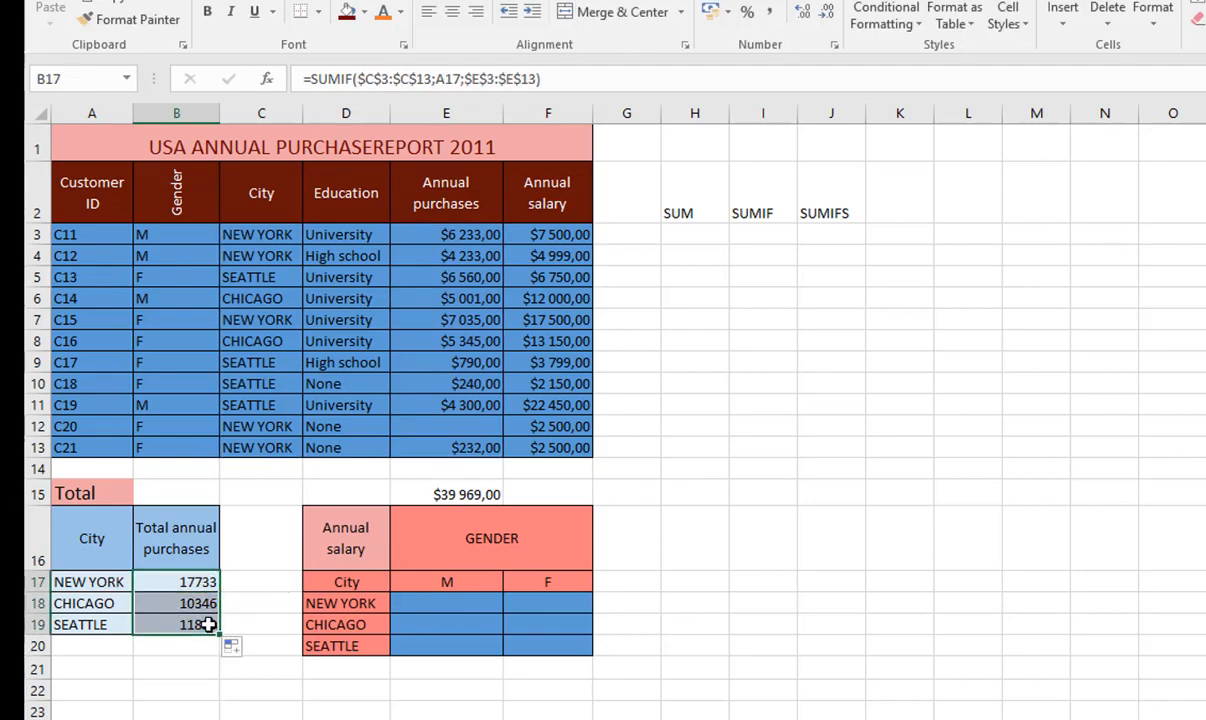
{"action": "left_click", "coordinate": [210, 622]}
{"action": "double_click", "coordinate": [205, 624]}
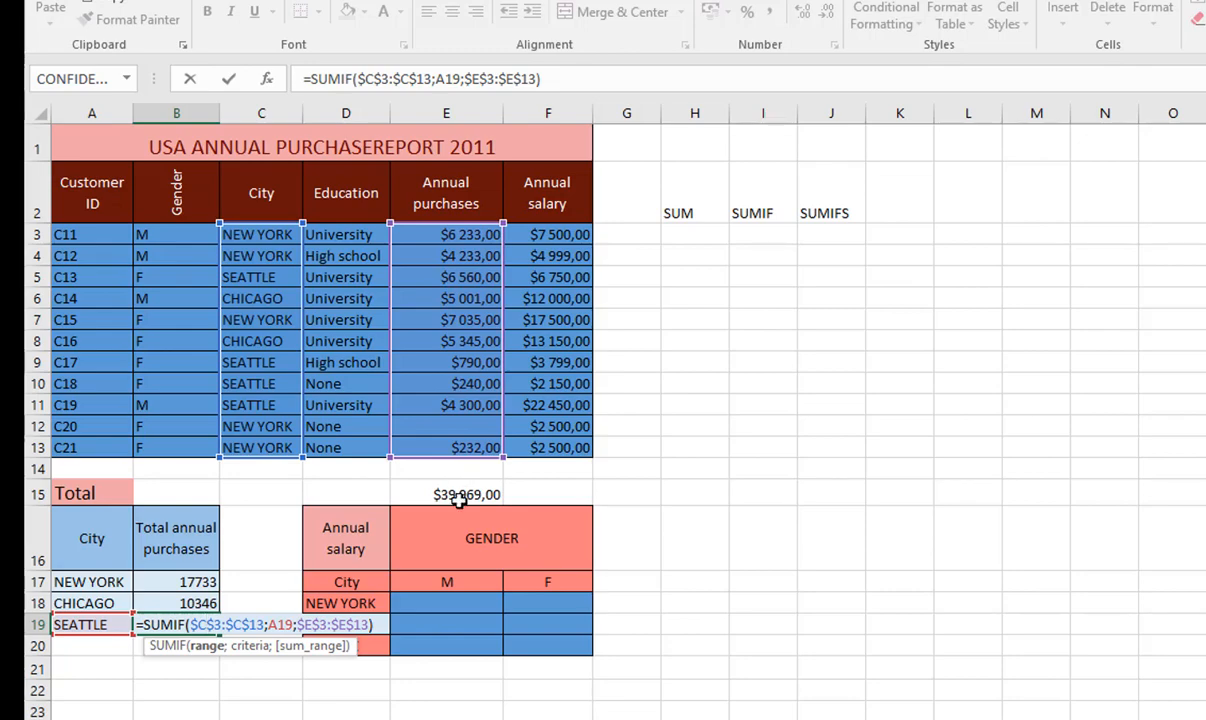
{"action": "key", "text": "Return"}
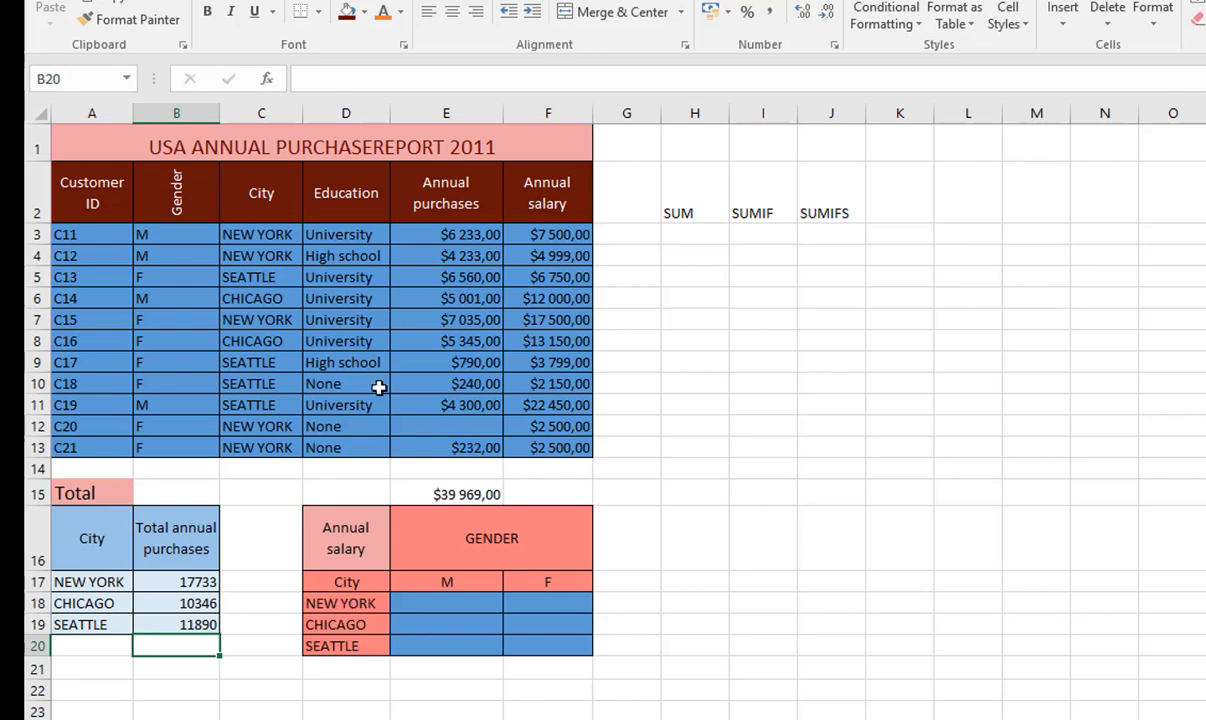
Step: Compare the Annual salary by gender table with the salaries in F3:F13, ending on New York's male cell E18
{"action": "left_click", "coordinate": [349, 546]}
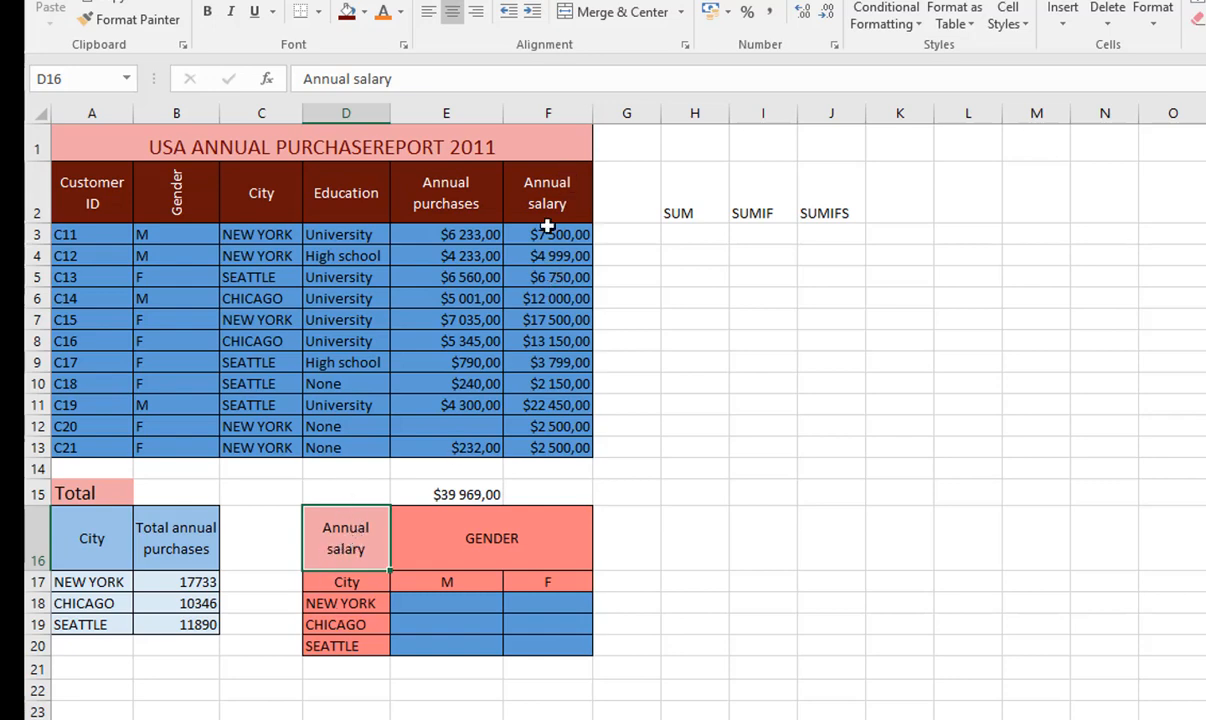
{"action": "left_click_drag", "start_coordinate": [530, 234], "coordinate": [552, 453]}
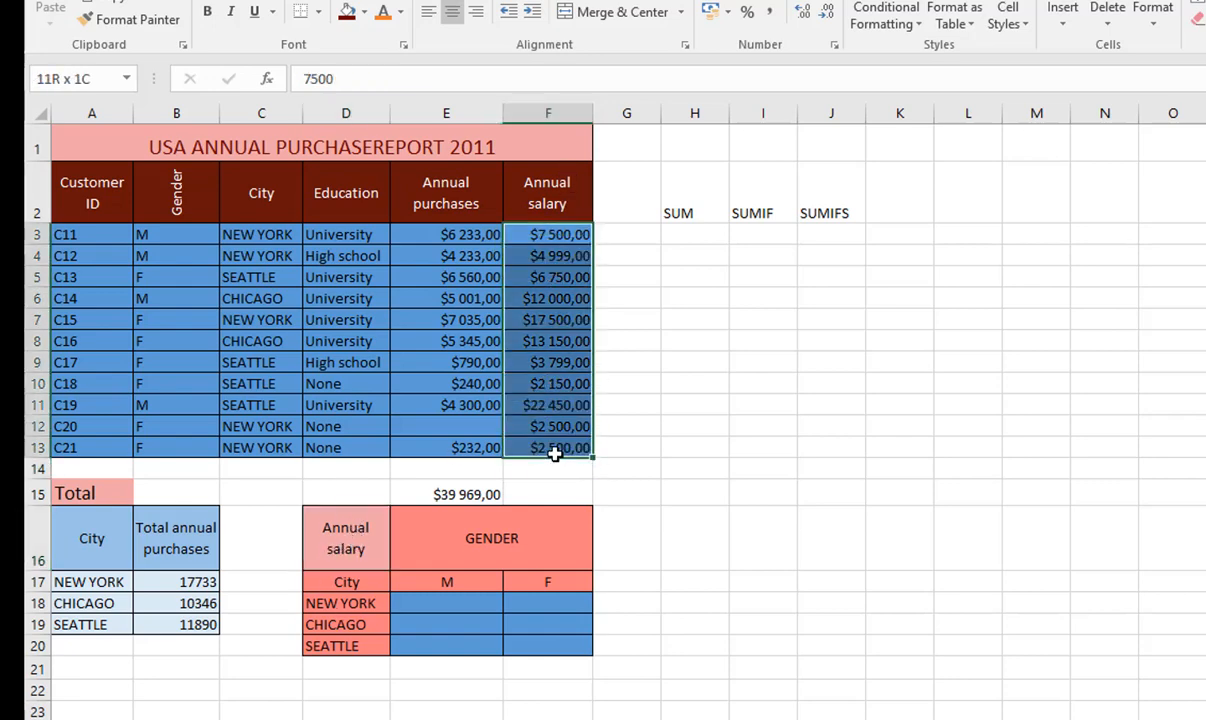
{"action": "left_click", "coordinate": [352, 607]}
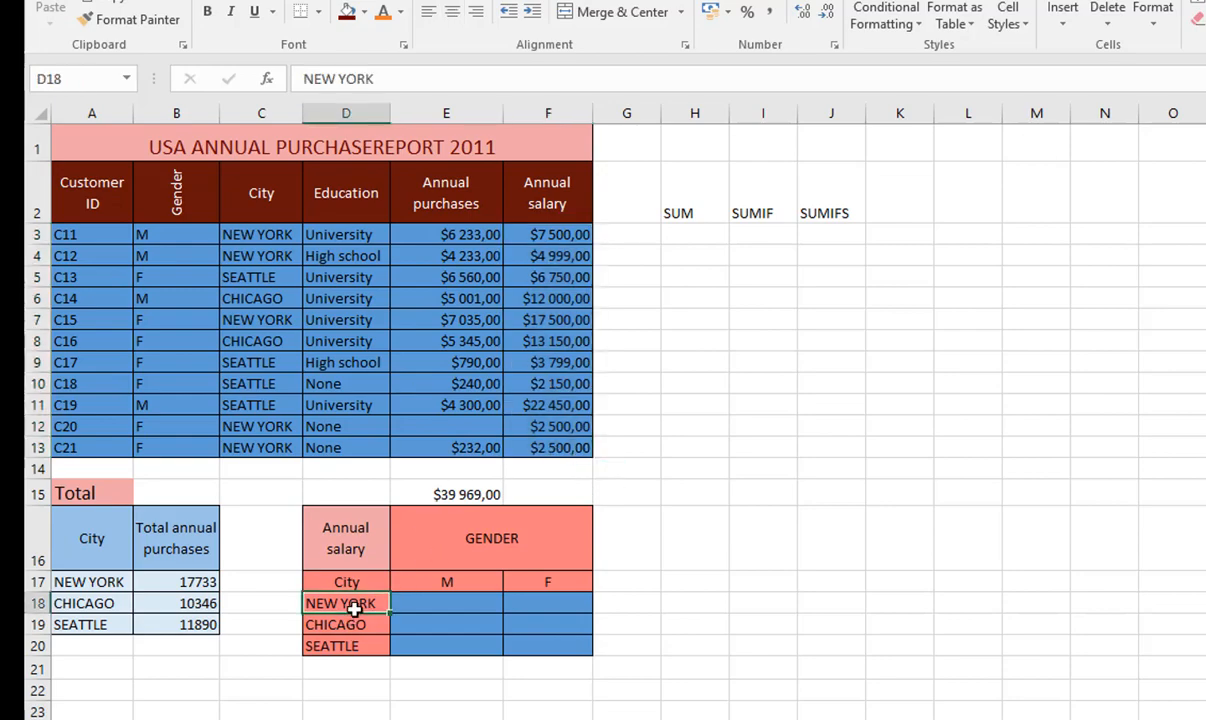
{"action": "left_click", "coordinate": [424, 604]}
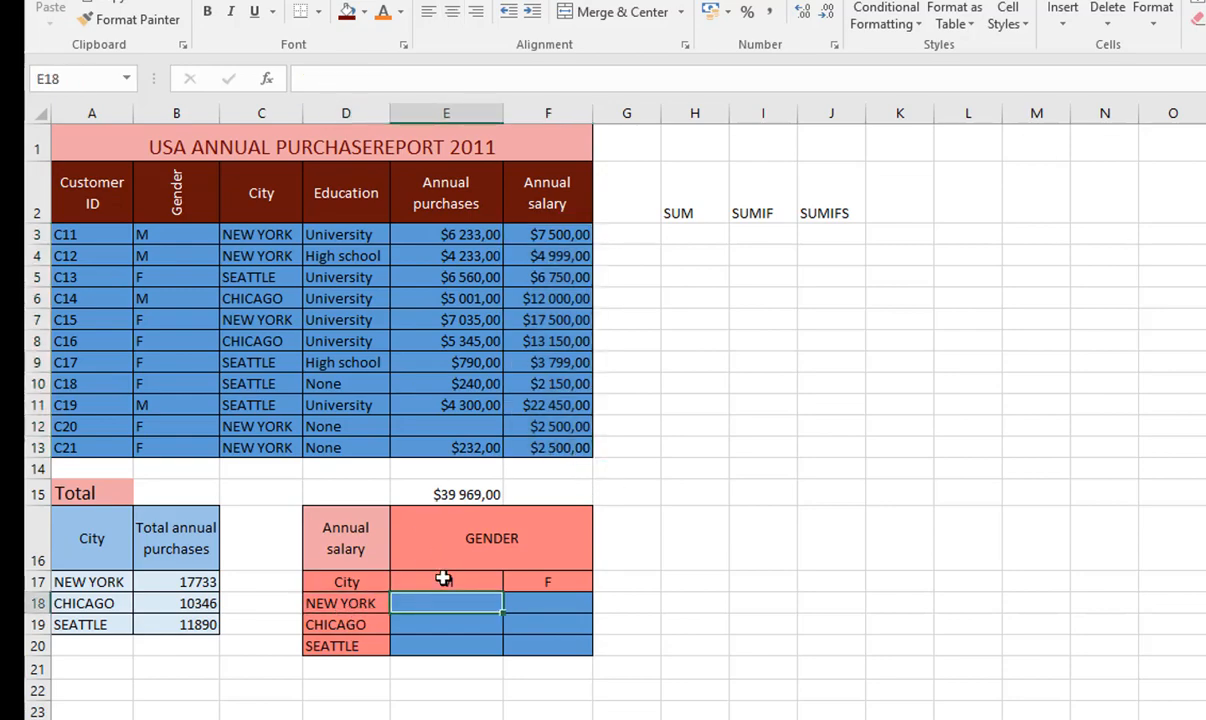
Step: Review which city and gender combination each New York and Chicago cell of the Annual salary table represents
{"action": "left_click", "coordinate": [443, 579]}
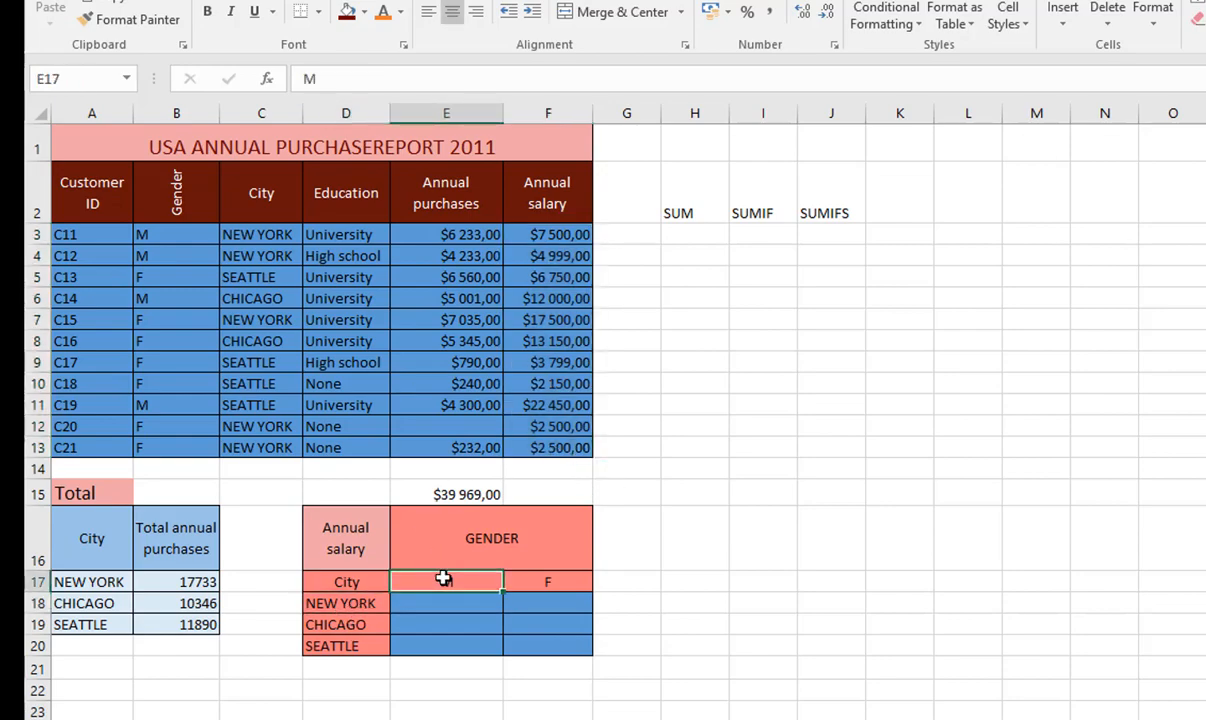
{"action": "left_click", "coordinate": [364, 600]}
{"action": "left_click", "coordinate": [546, 596]}
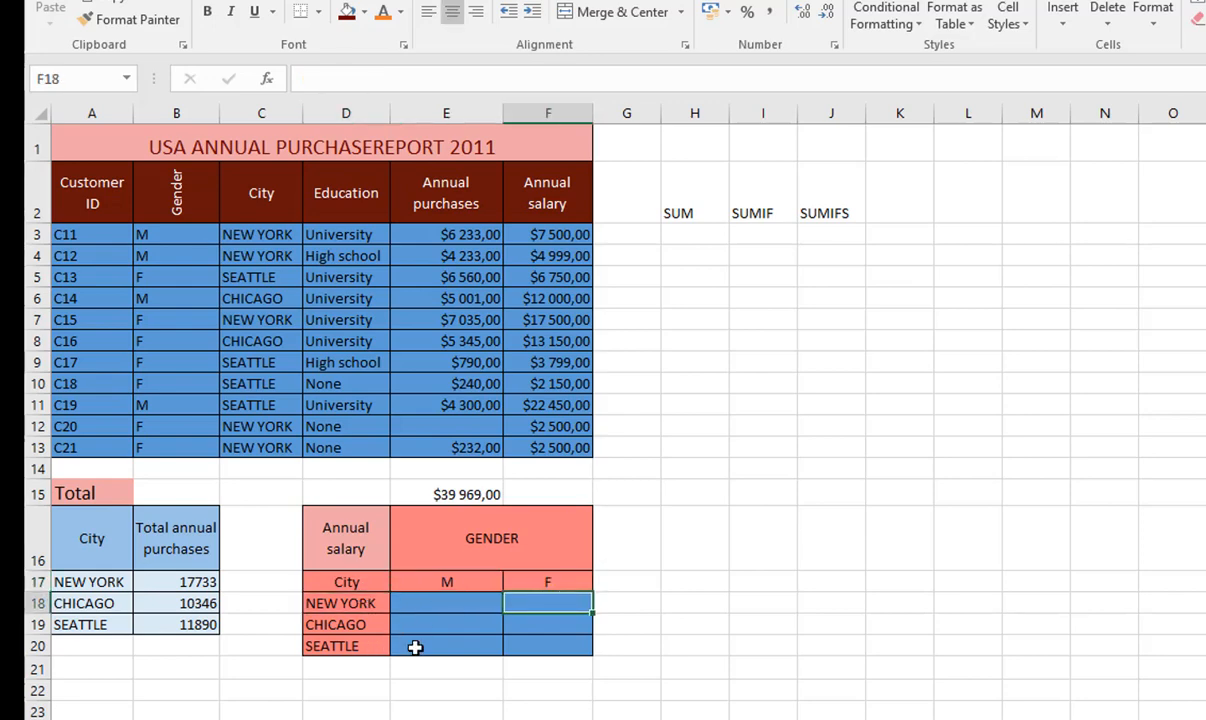
{"action": "left_click", "coordinate": [441, 624]}
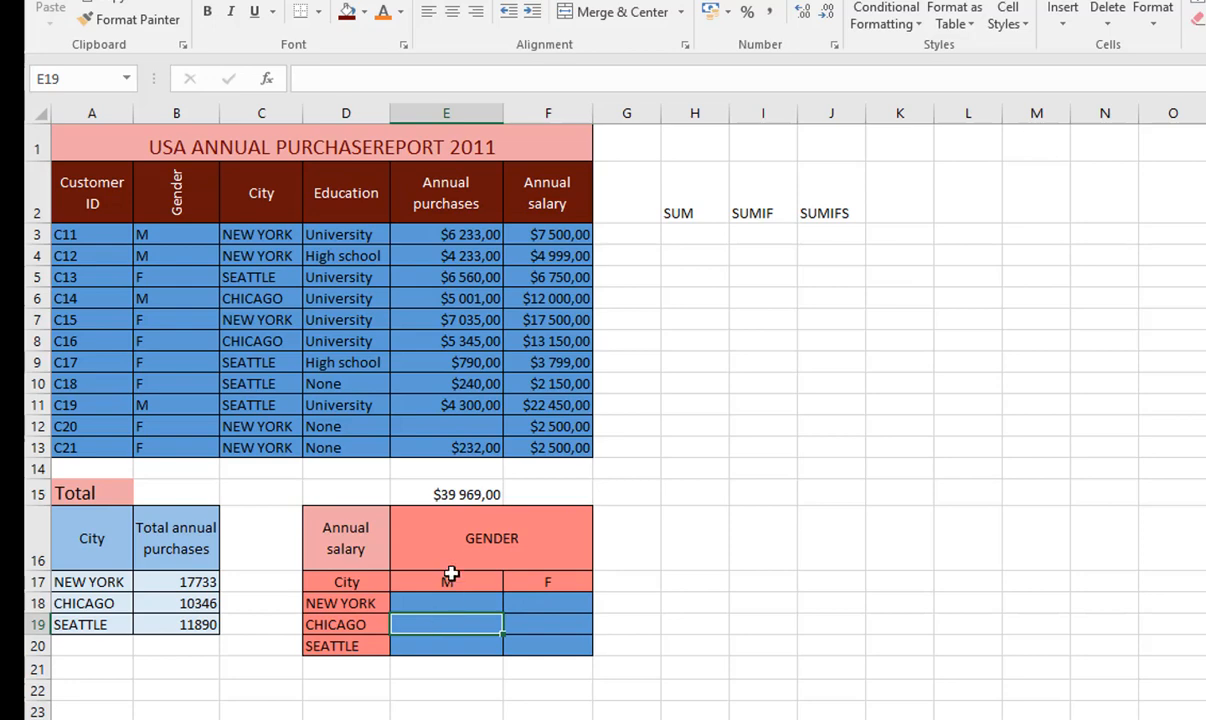
{"action": "left_click", "coordinate": [445, 580]}
{"action": "left_click", "coordinate": [560, 626]}
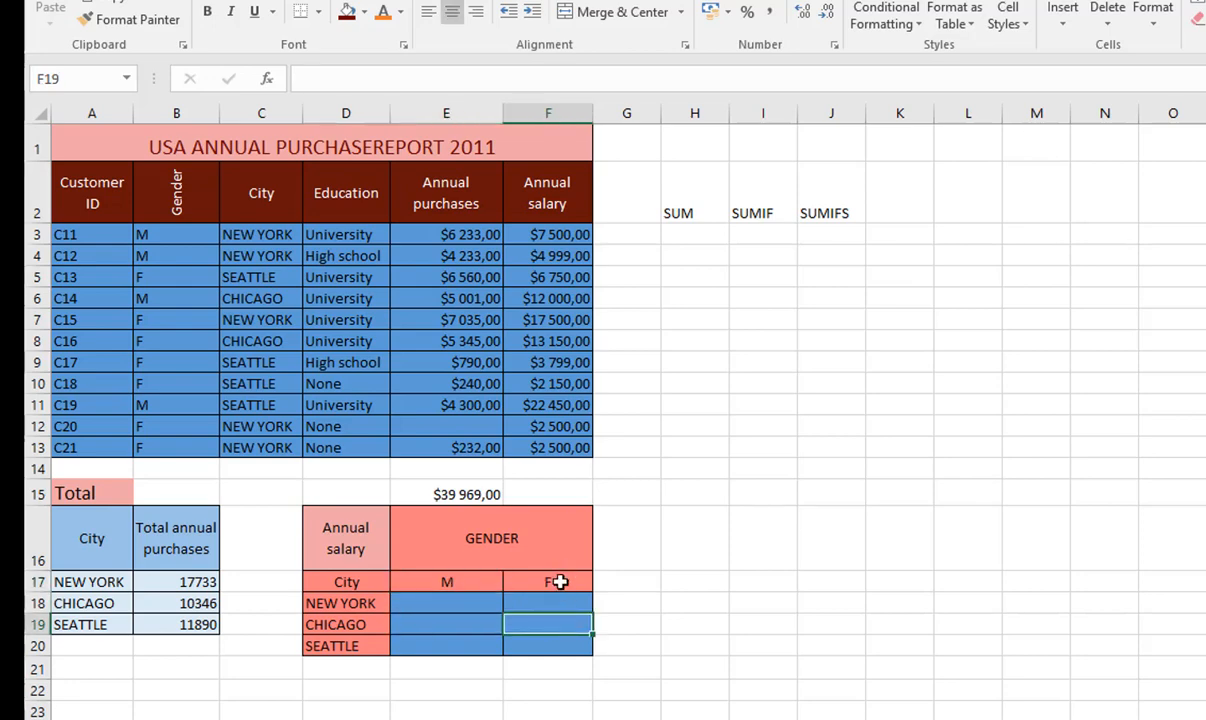
{"action": "left_click", "coordinate": [560, 582]}
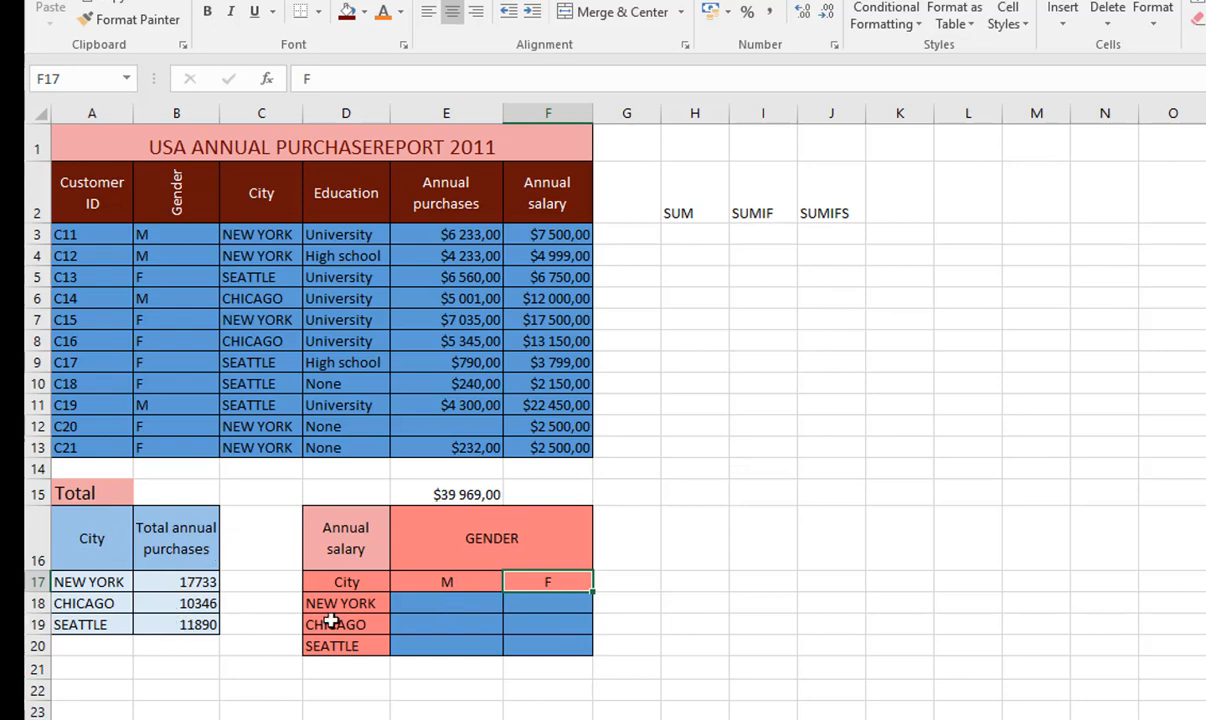
Step: Start a SUMIFS formula in E18 for New York males, with the annual salaries F3:F13 as the sum range
{"action": "left_click", "coordinate": [417, 601]}
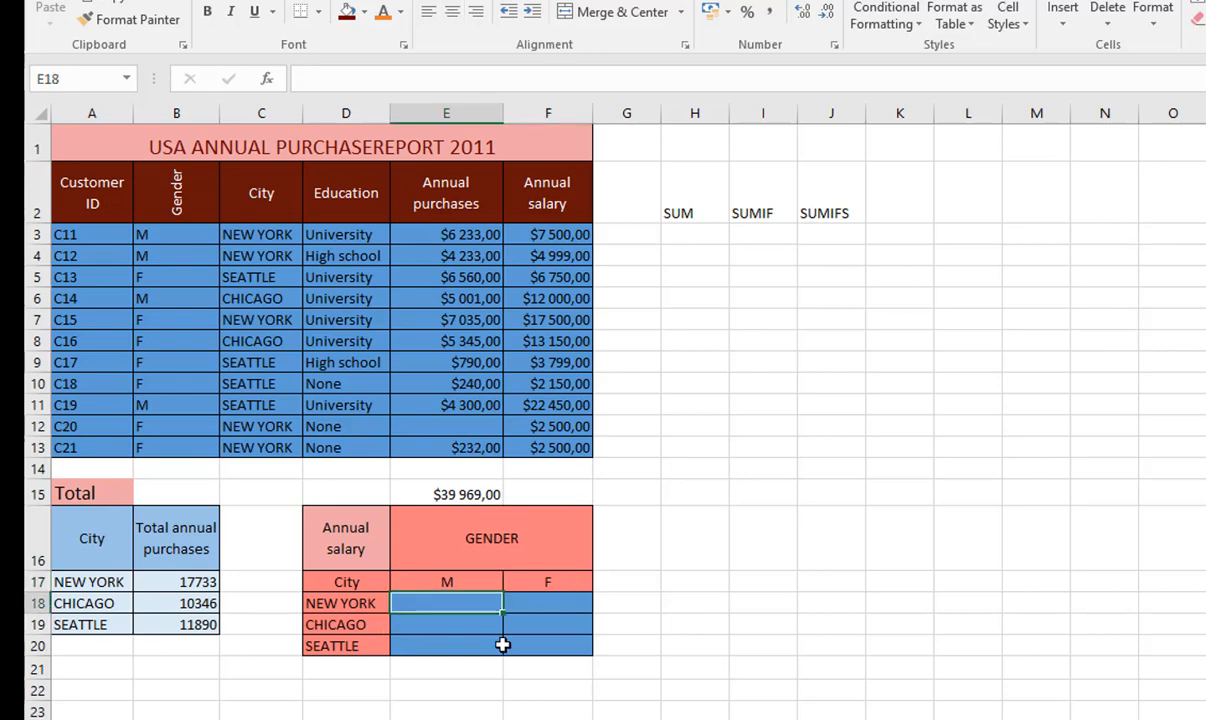
{"action": "type", "text": "="}
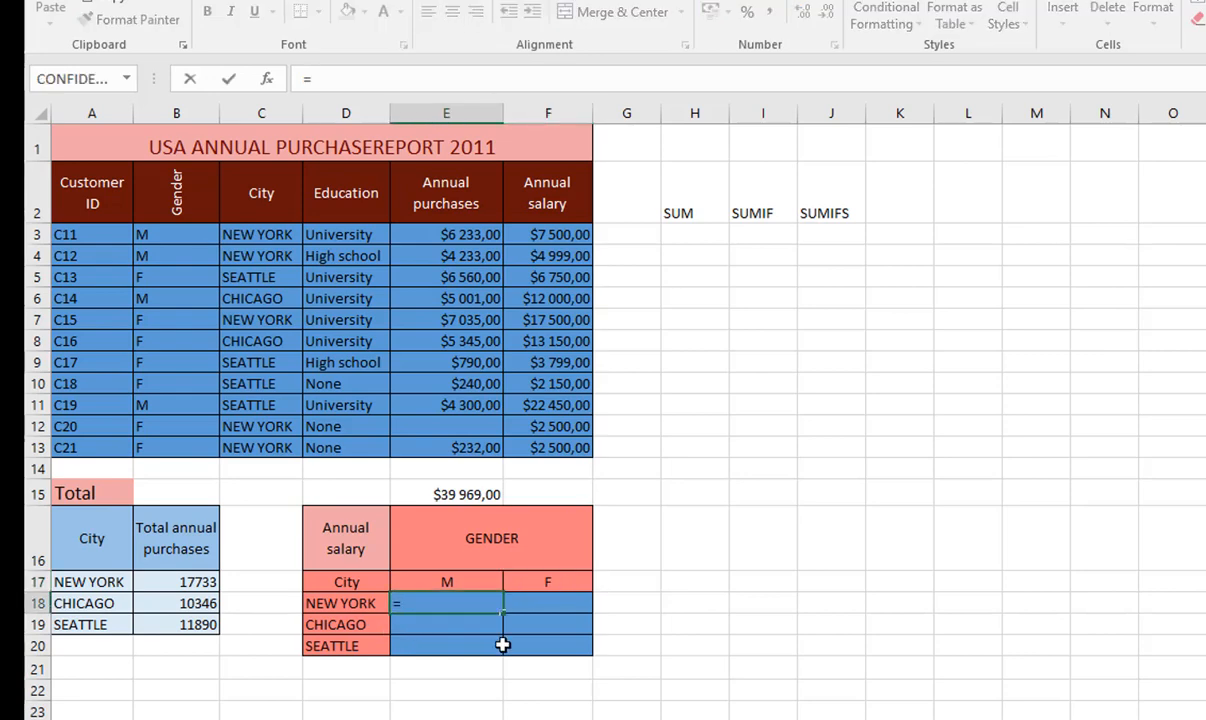
{"action": "type", "text": "SUM"}
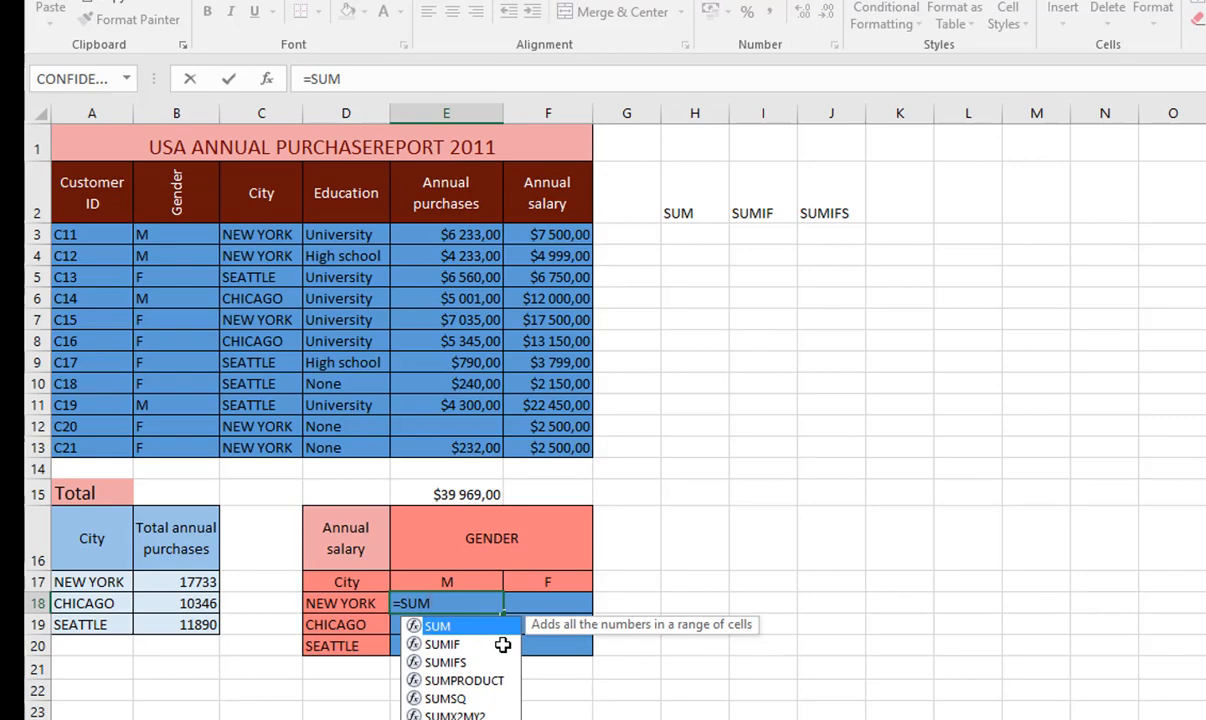
{"action": "key", "text": "Down"}
{"action": "key", "text": "Down"}
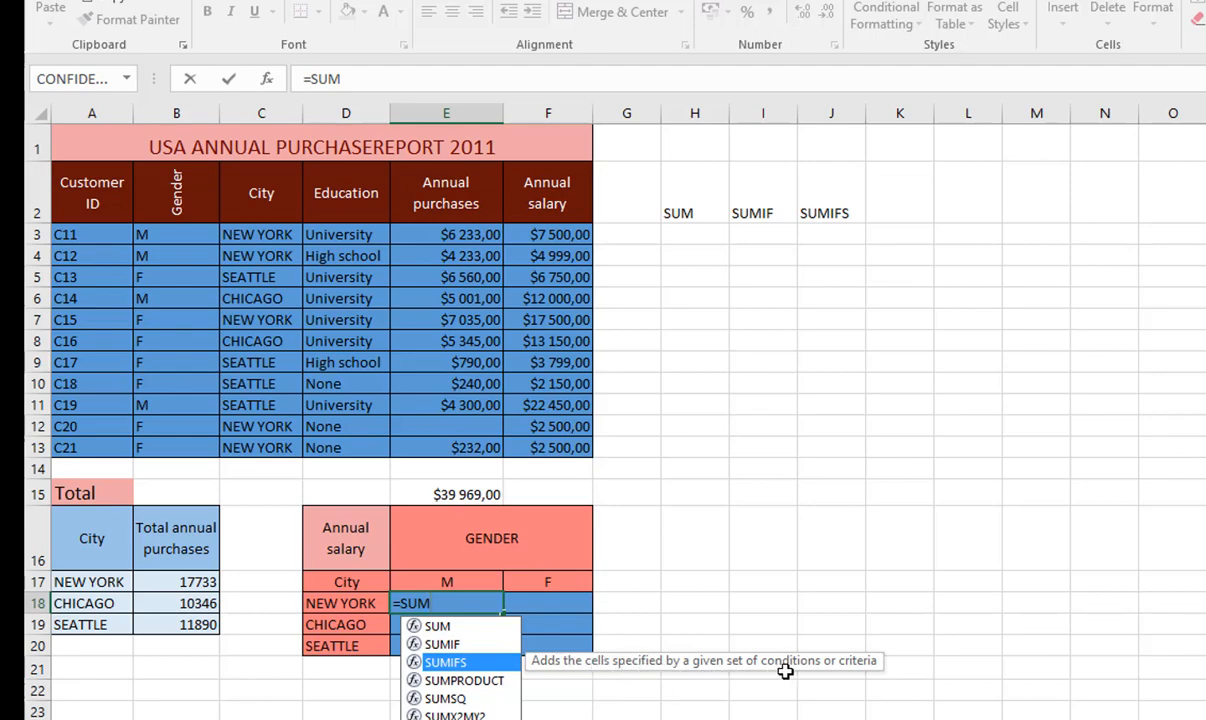
{"action": "key", "text": "Tab"}
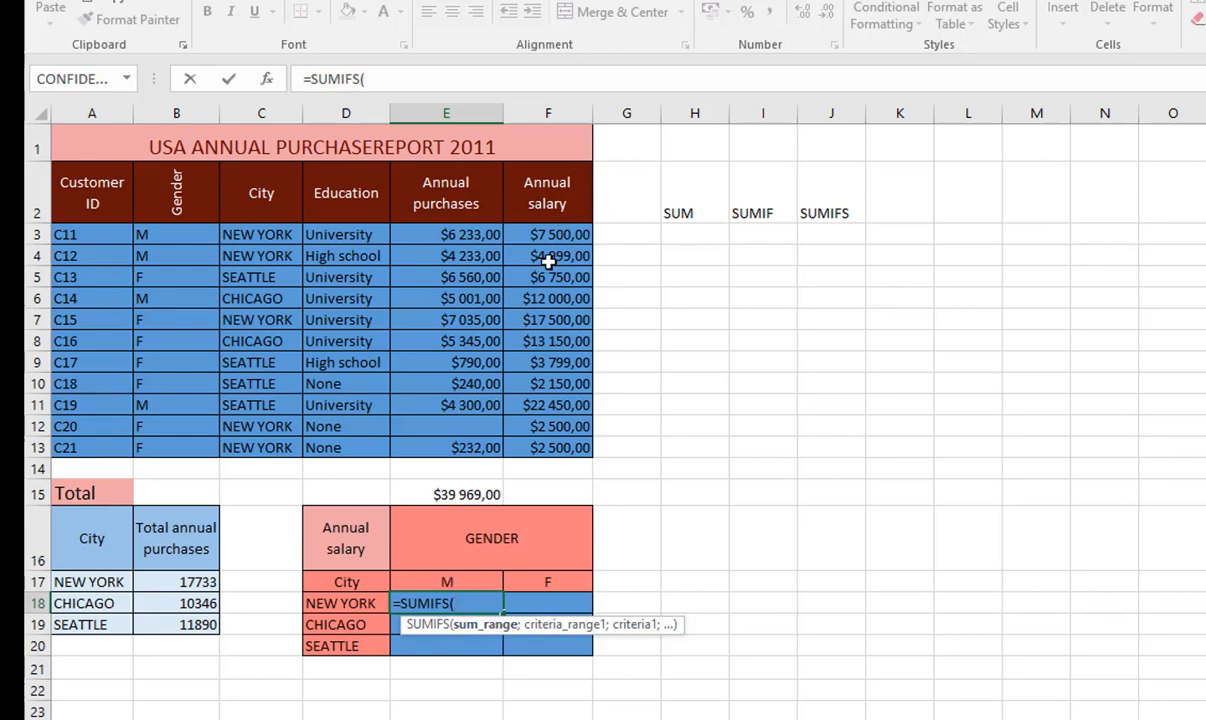
{"action": "left_click_drag", "start_coordinate": [535, 234], "coordinate": [553, 453]}
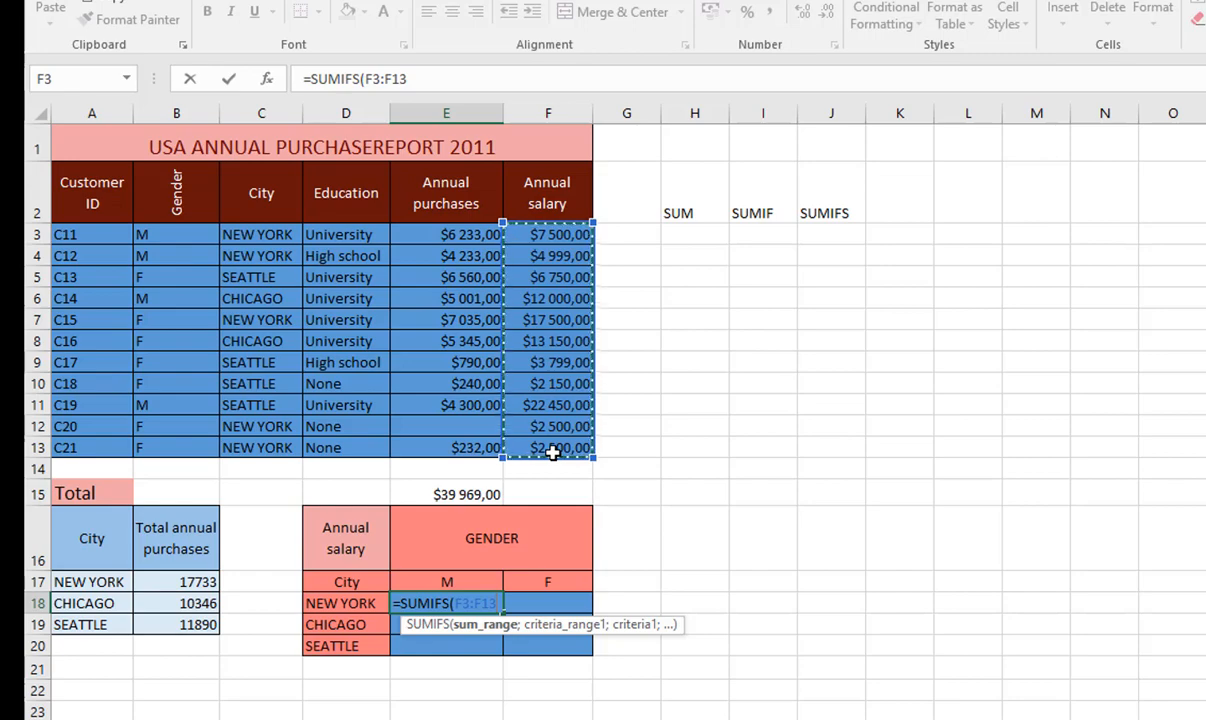
{"action": "type", "text": ";"}
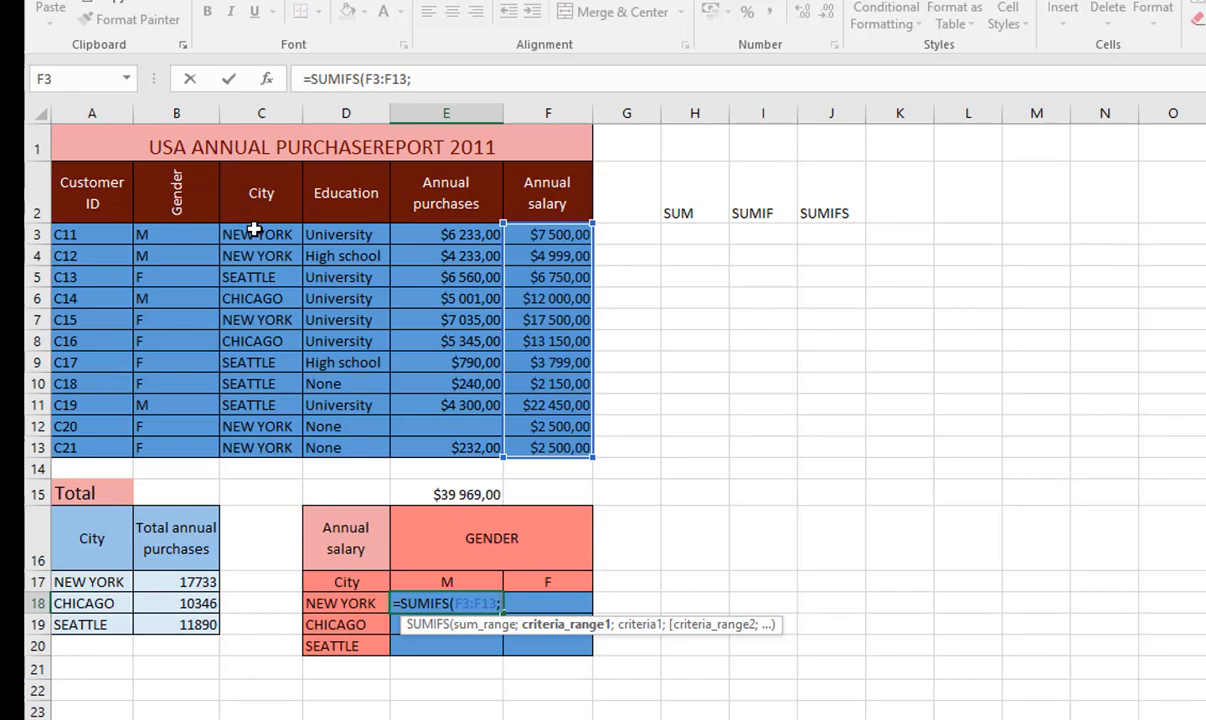
Step: Add the city condition to the formula, using absolute criteria range $C$3:$C$13 and New York cell D18 as the criterion
{"action": "left_click_drag", "start_coordinate": [254, 232], "coordinate": [262, 447]}
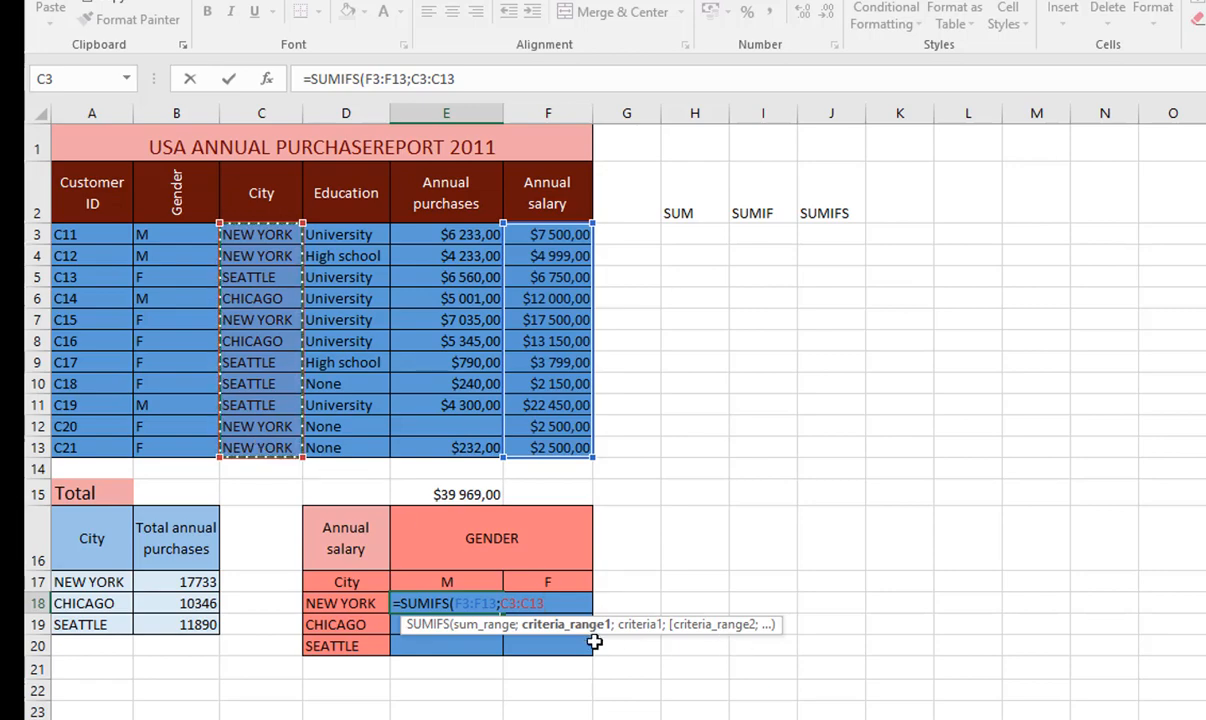
{"action": "key", "text": "F4"}
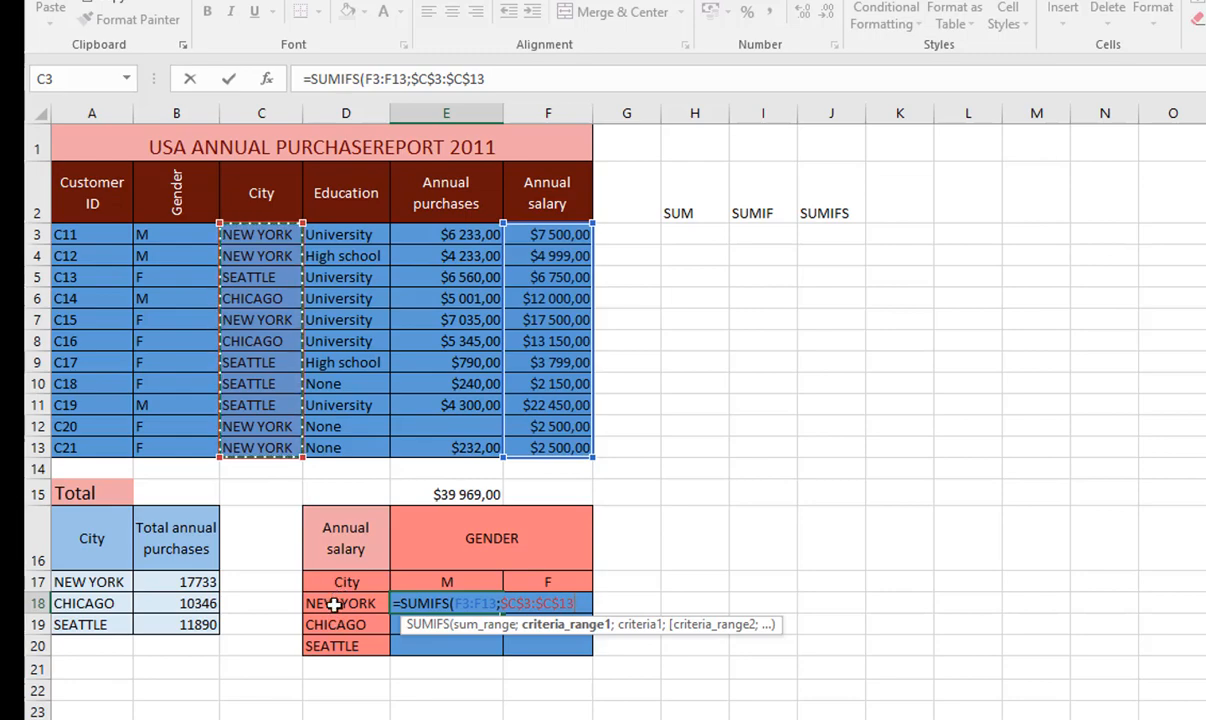
{"action": "type", "text": ";"}
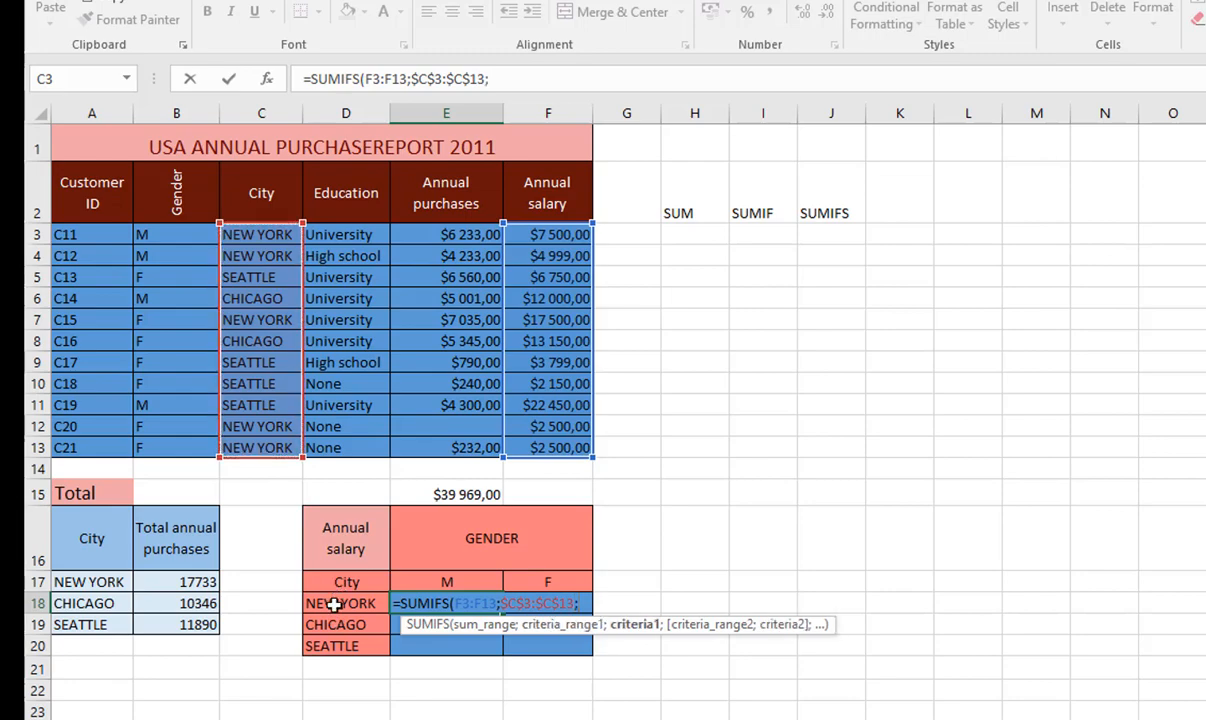
{"action": "left_click", "coordinate": [336, 604]}
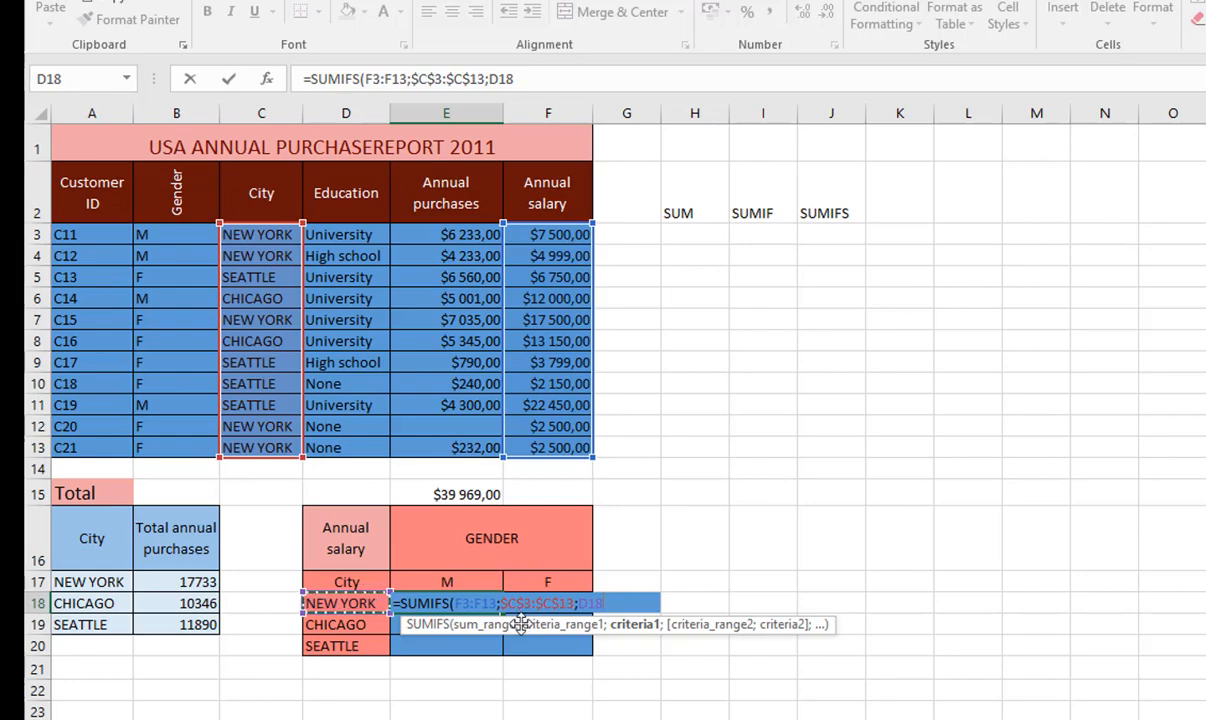
{"action": "type", "text": ";"}
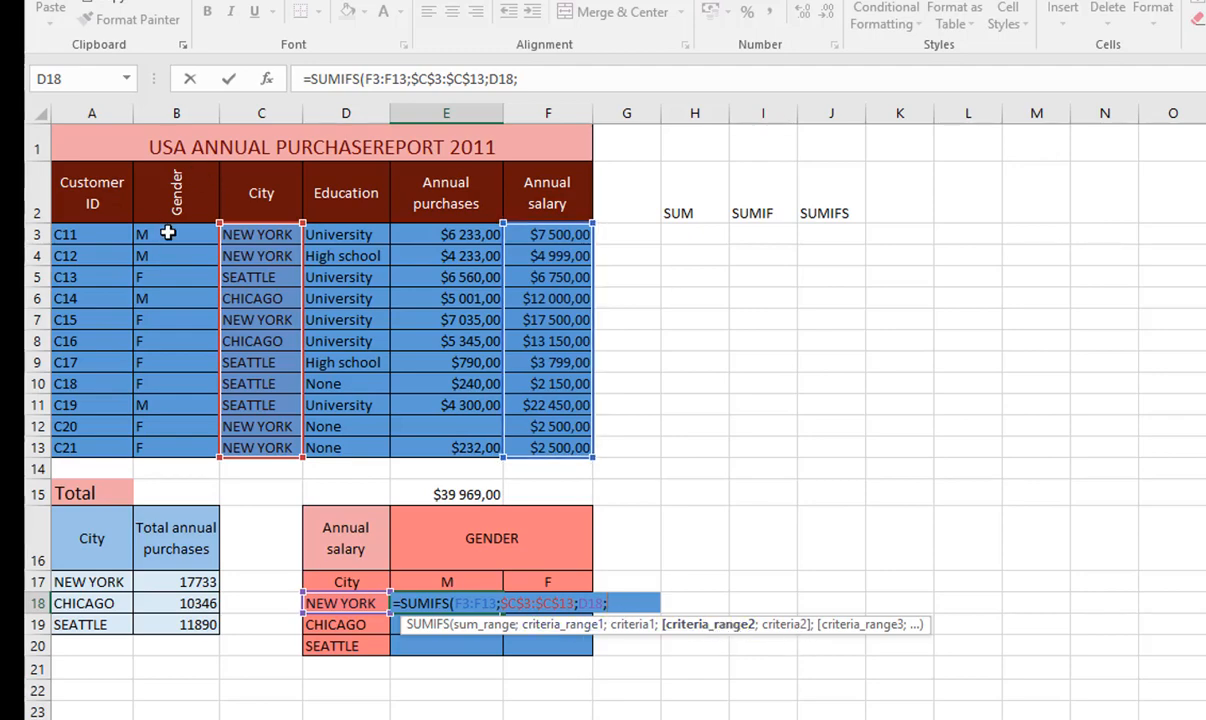
Step: Add the gender condition with range B3:B13 and criterion E17, and complete the SUMIFS formula in E18
{"action": "left_click_drag", "start_coordinate": [155, 234], "coordinate": [161, 449]}
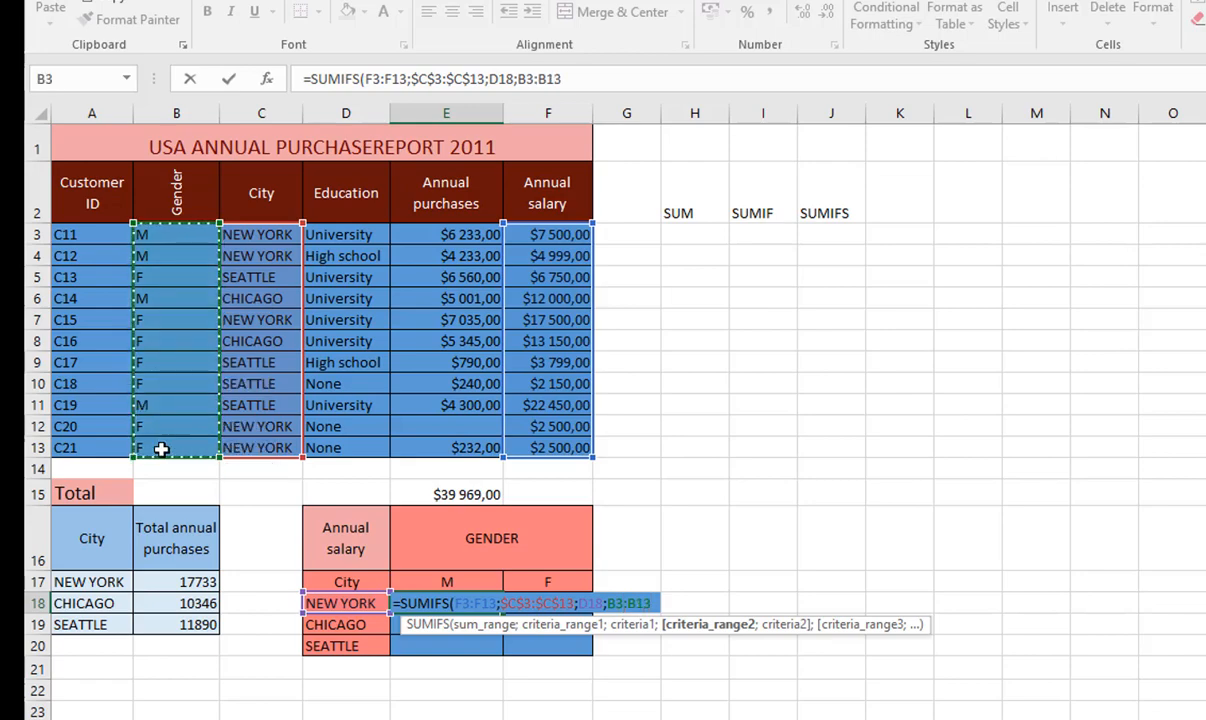
{"action": "type", "text": ";"}
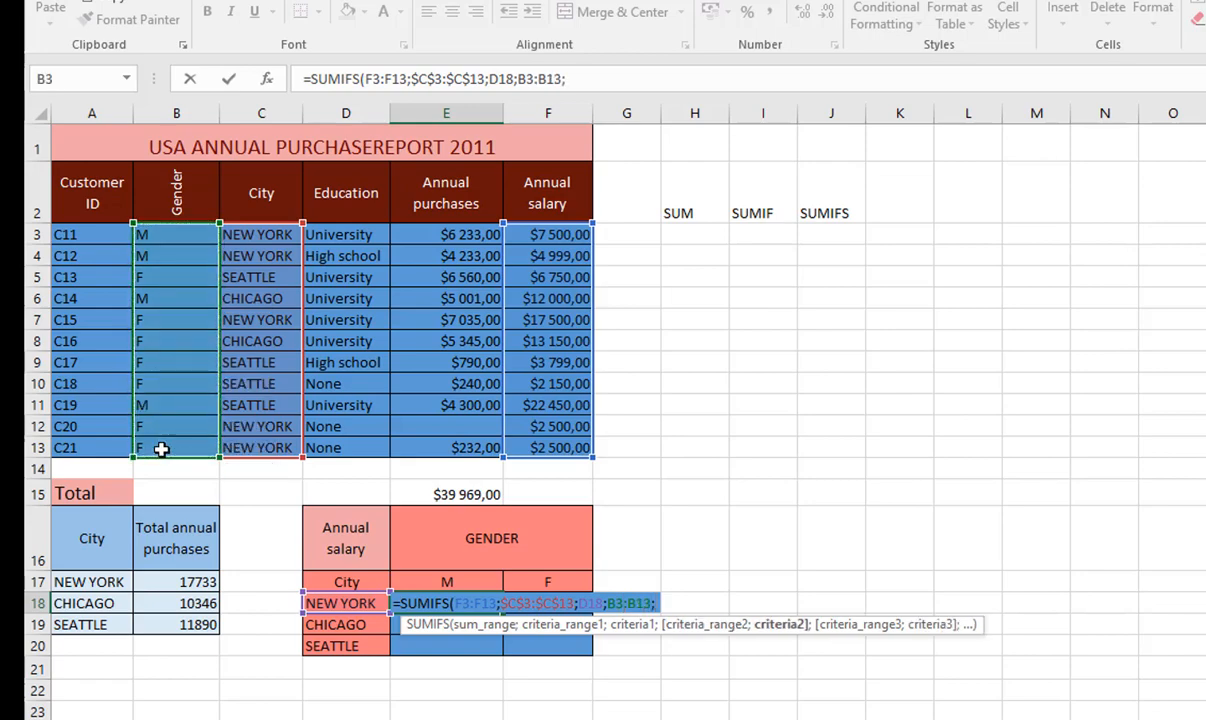
{"action": "left_click", "coordinate": [466, 575]}
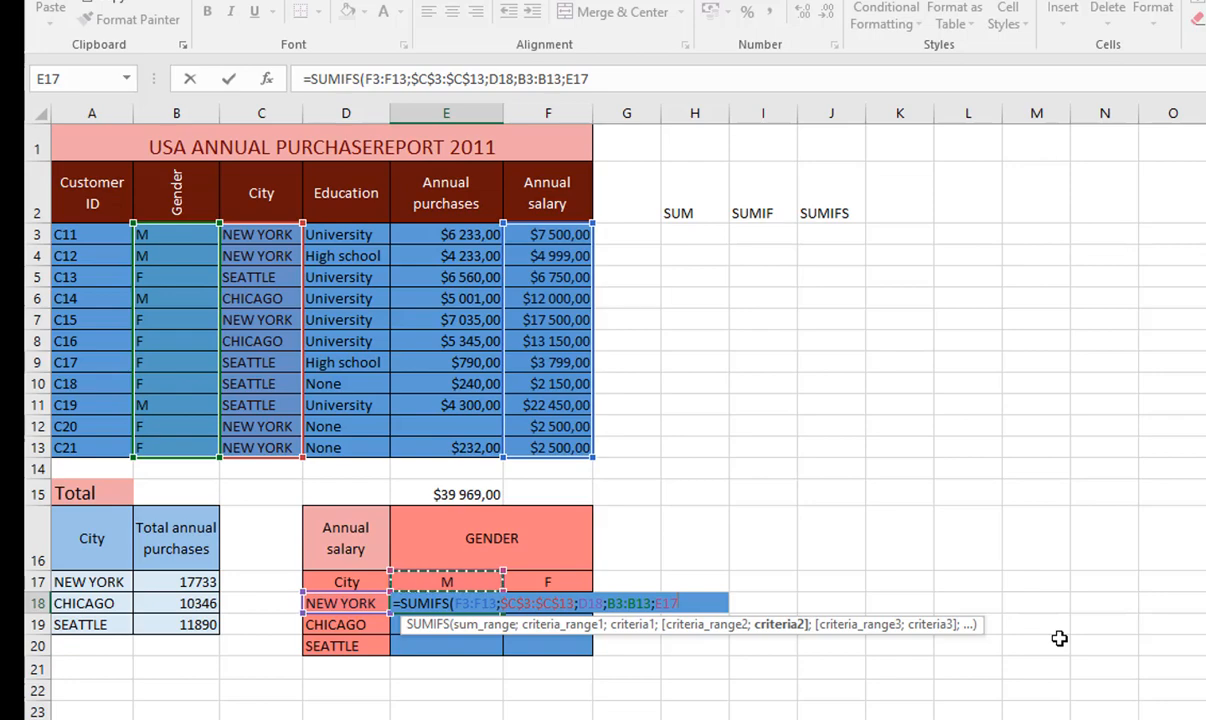
{"action": "key", "text": "Return"}
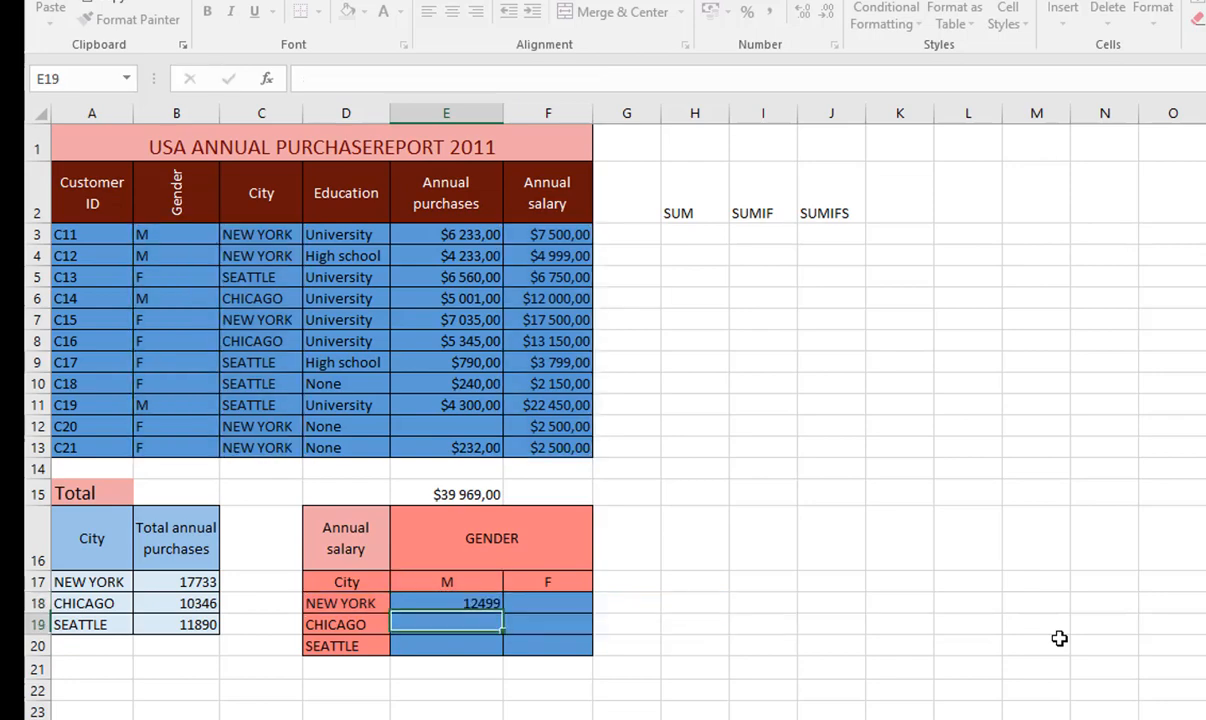
Step: Fill the SUMIFS formula from E18 across to F18, and inspect the ranges referenced in F18
{"action": "left_click", "coordinate": [456, 602]}
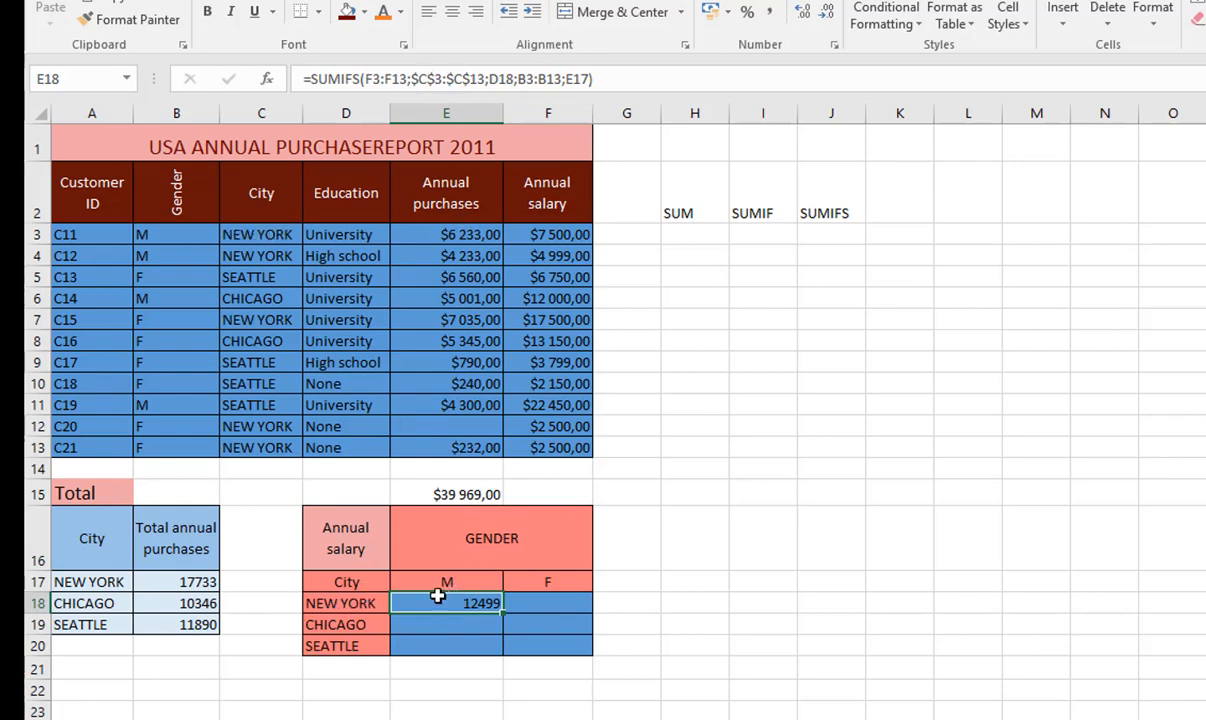
{"action": "left_click_drag", "start_coordinate": [501, 615], "coordinate": [593, 622]}
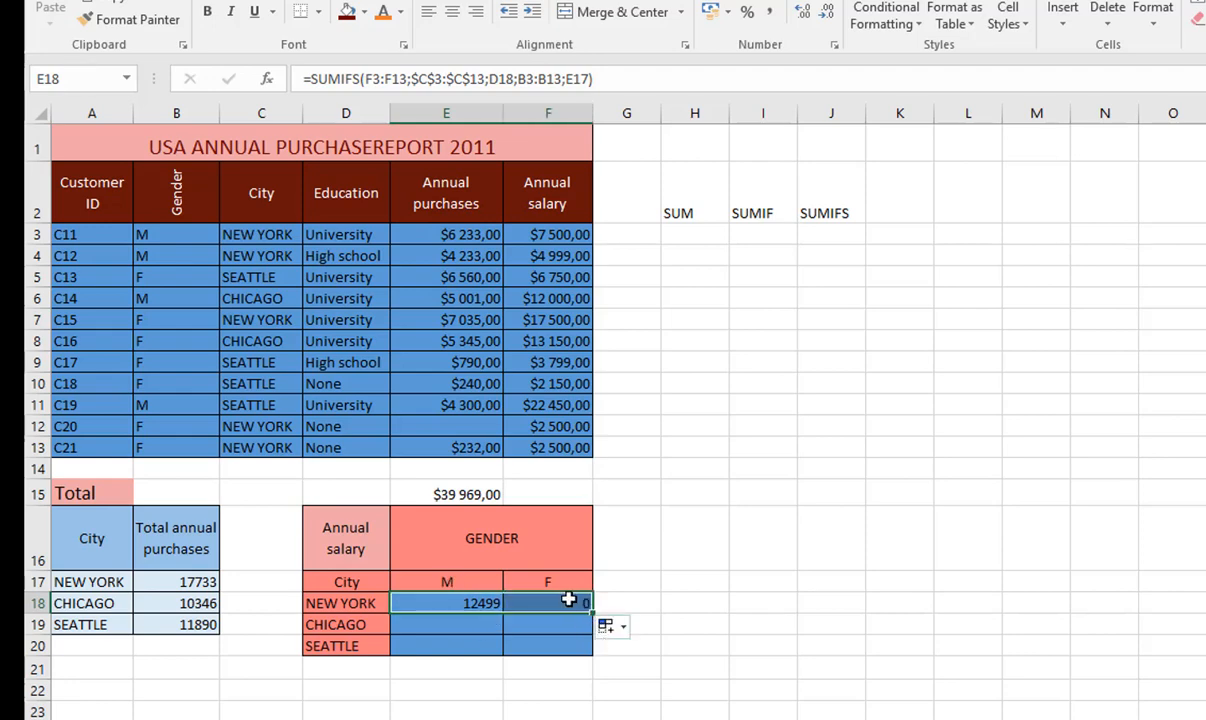
{"action": "double_click", "coordinate": [568, 600]}
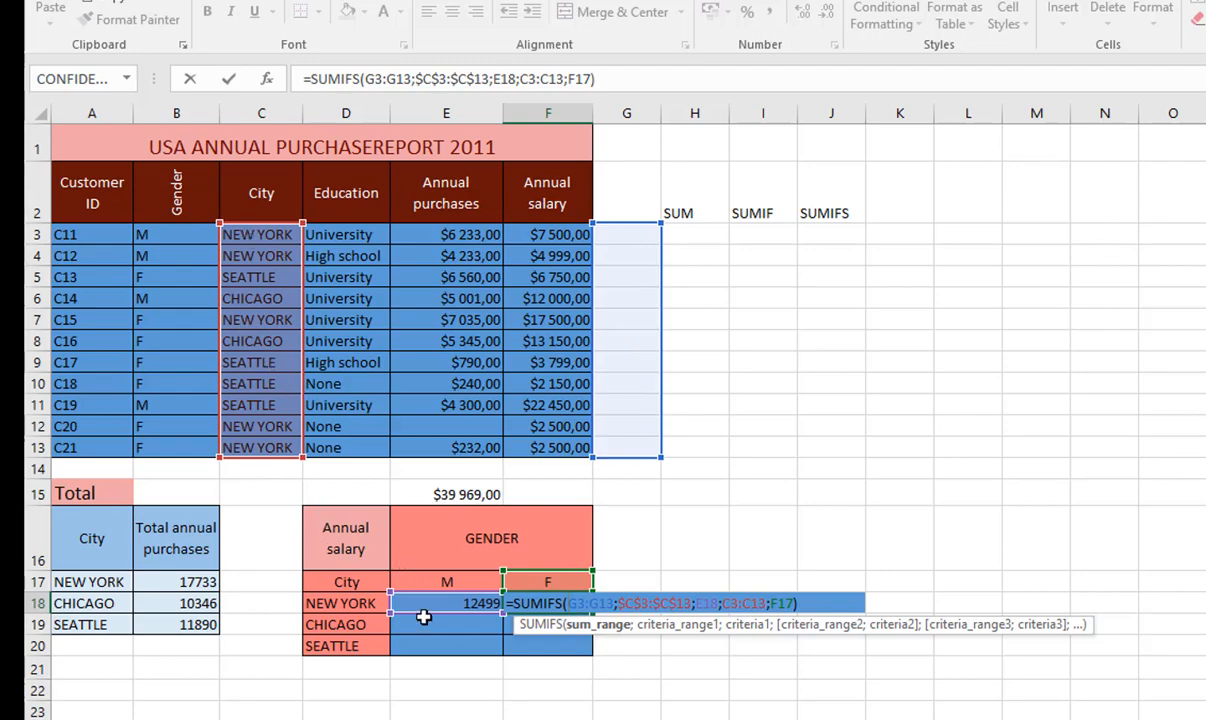
{"action": "key", "text": "Return"}
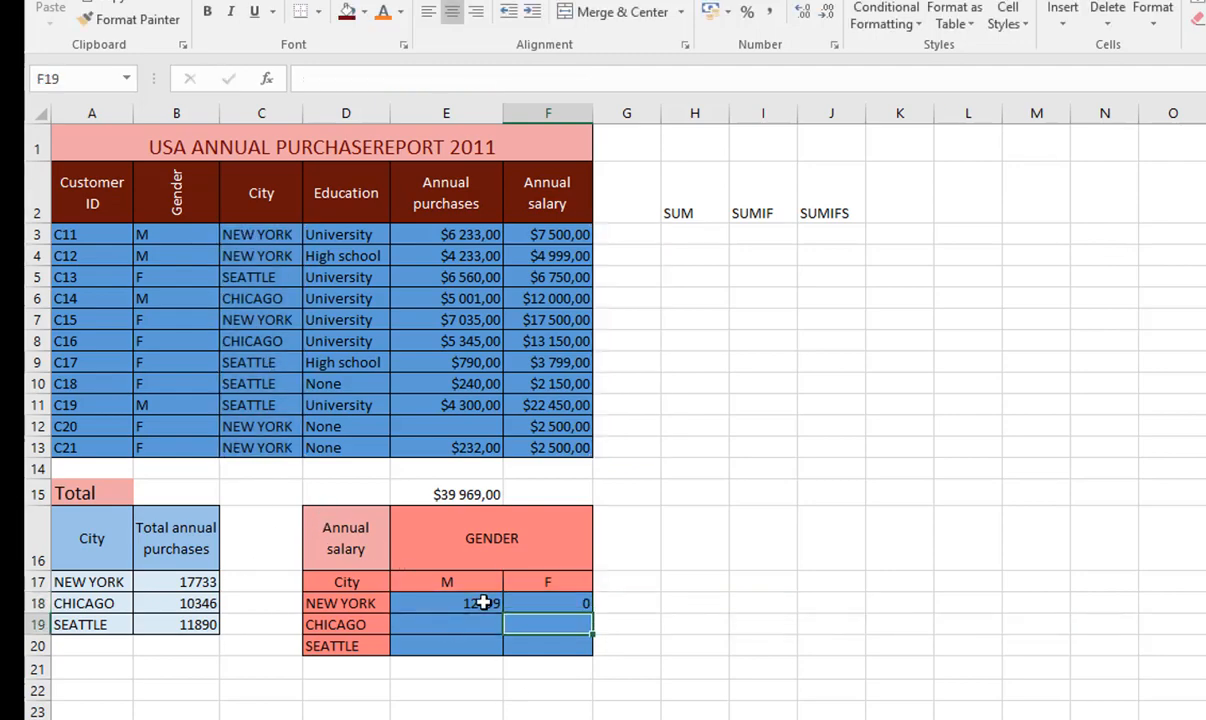
Step: Make the sum range in E18's SUMIFS formula absolute as $F$3:$F$13
{"action": "left_click", "coordinate": [483, 603]}
{"action": "double_click", "coordinate": [485, 603]}
{"action": "left_click", "coordinate": [630, 604]}
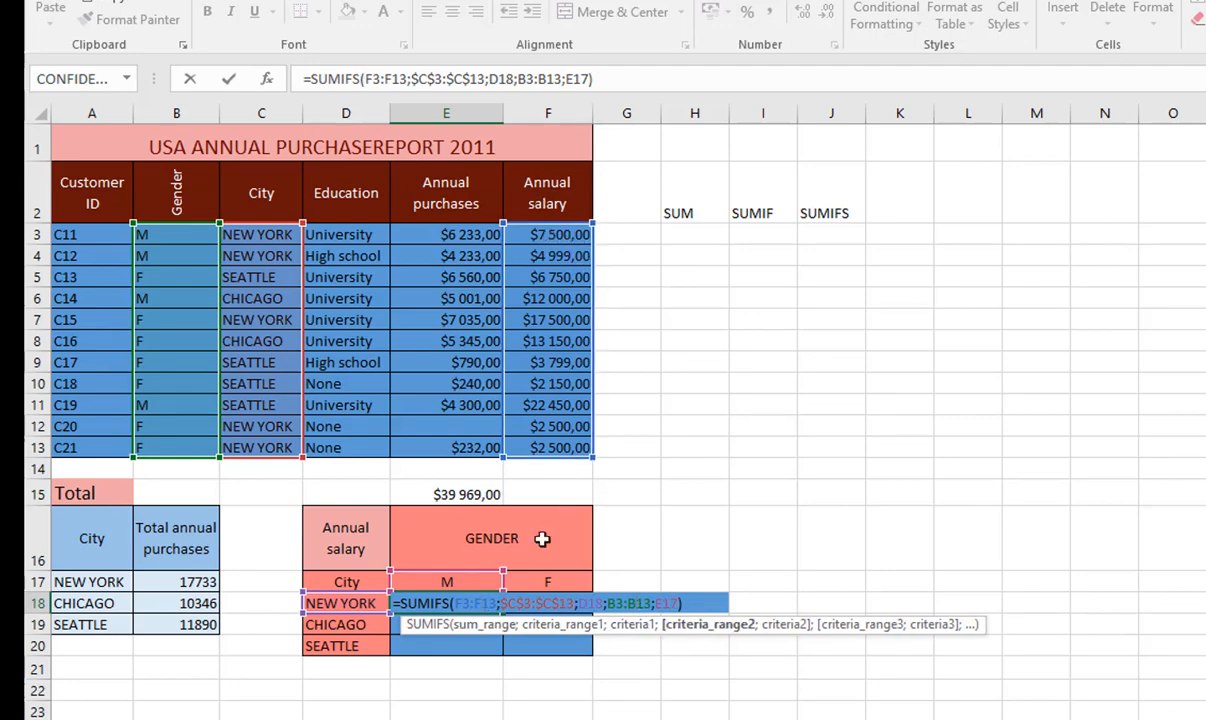
{"action": "left_click", "coordinate": [476, 603]}
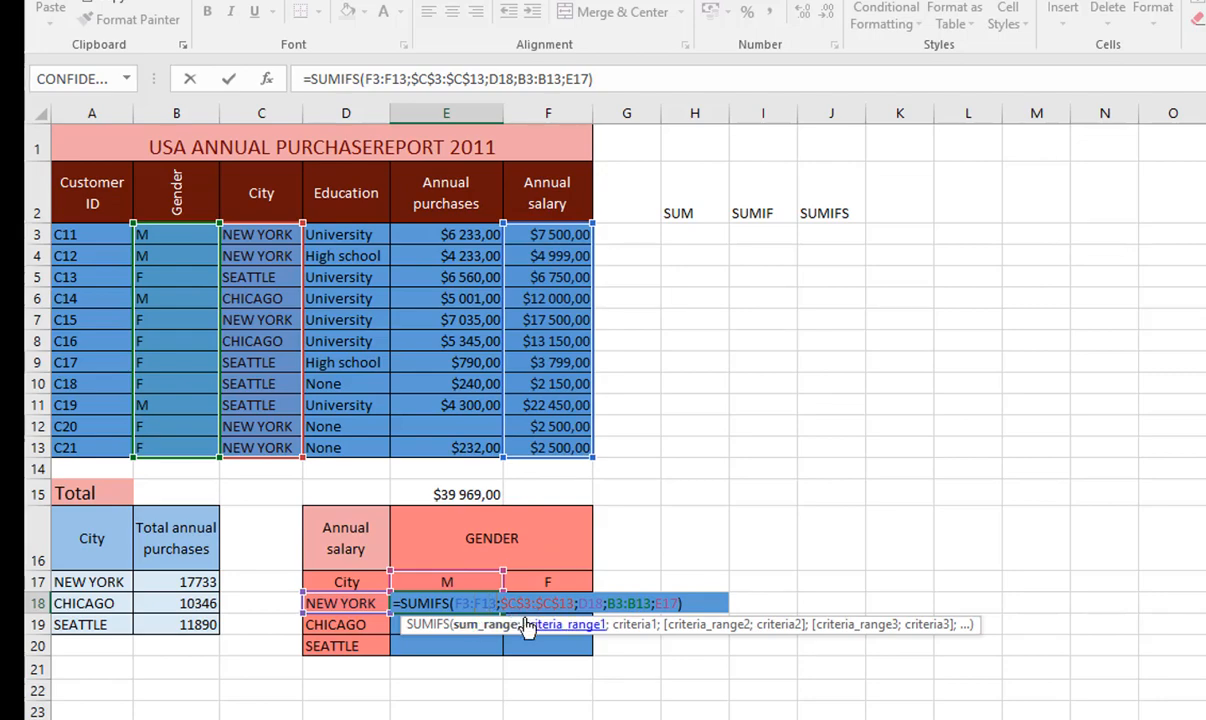
{"action": "key", "text": "F4"}
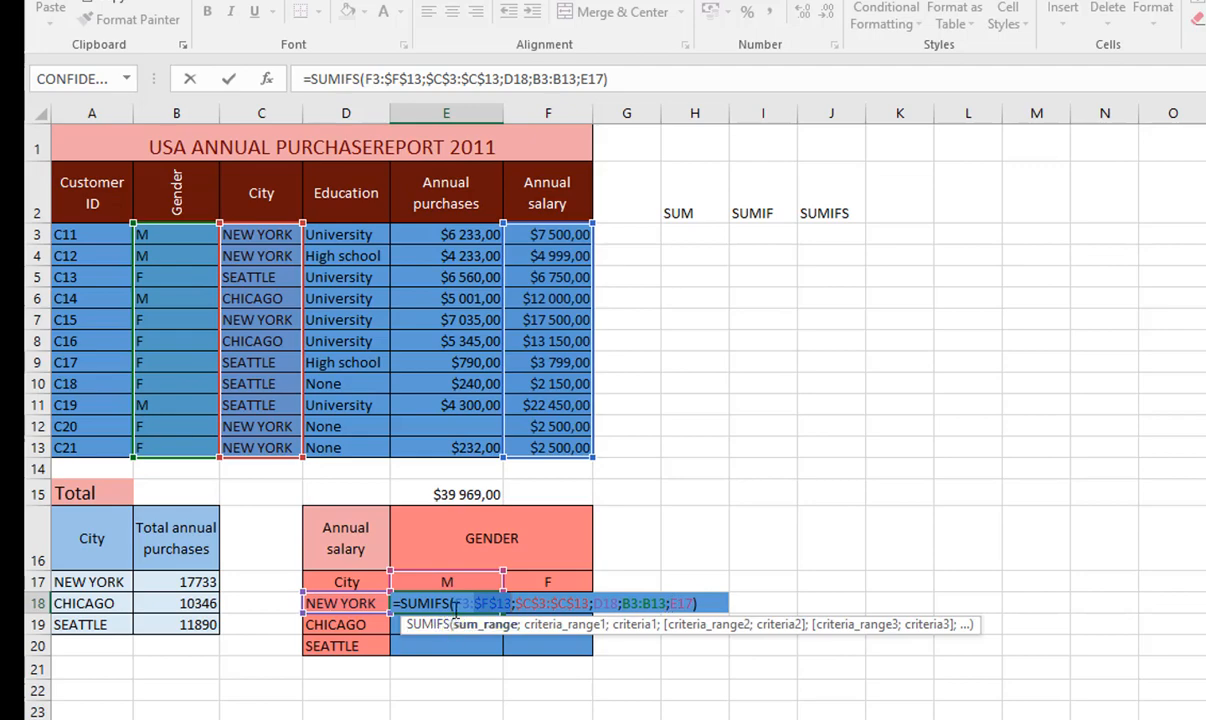
{"action": "key", "text": "F4"}
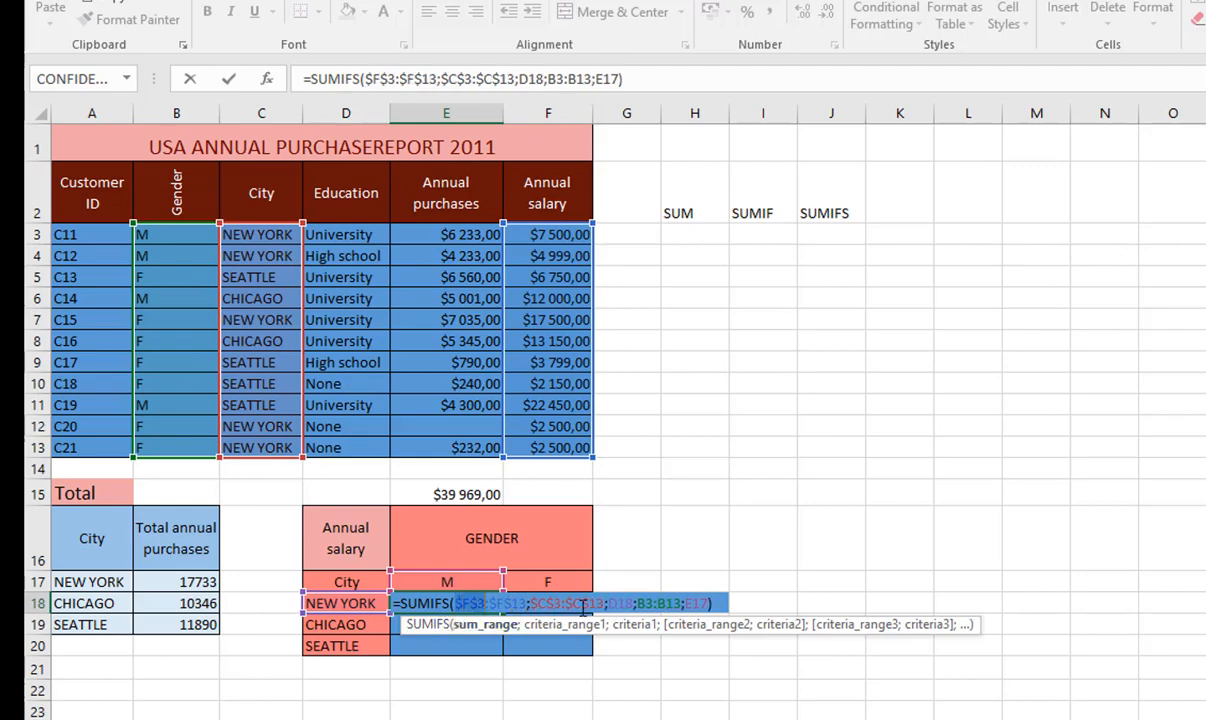
Step: Make the gender range absolute so that E18 reads =SUMIFS($F$3:$F$13;$C$3:$C$13;D18;$B$3:$B$13;E17)
{"action": "left_click", "coordinate": [641, 606]}
{"action": "key", "text": "F4"}
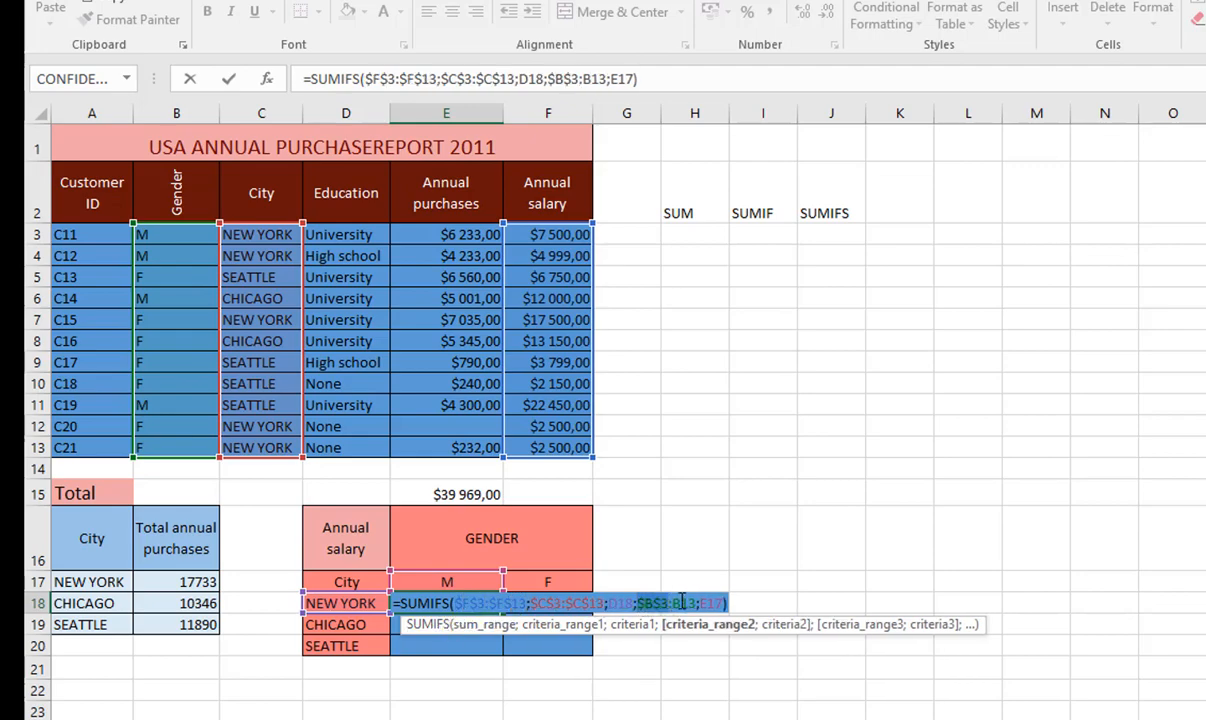
{"action": "key", "text": "F4"}
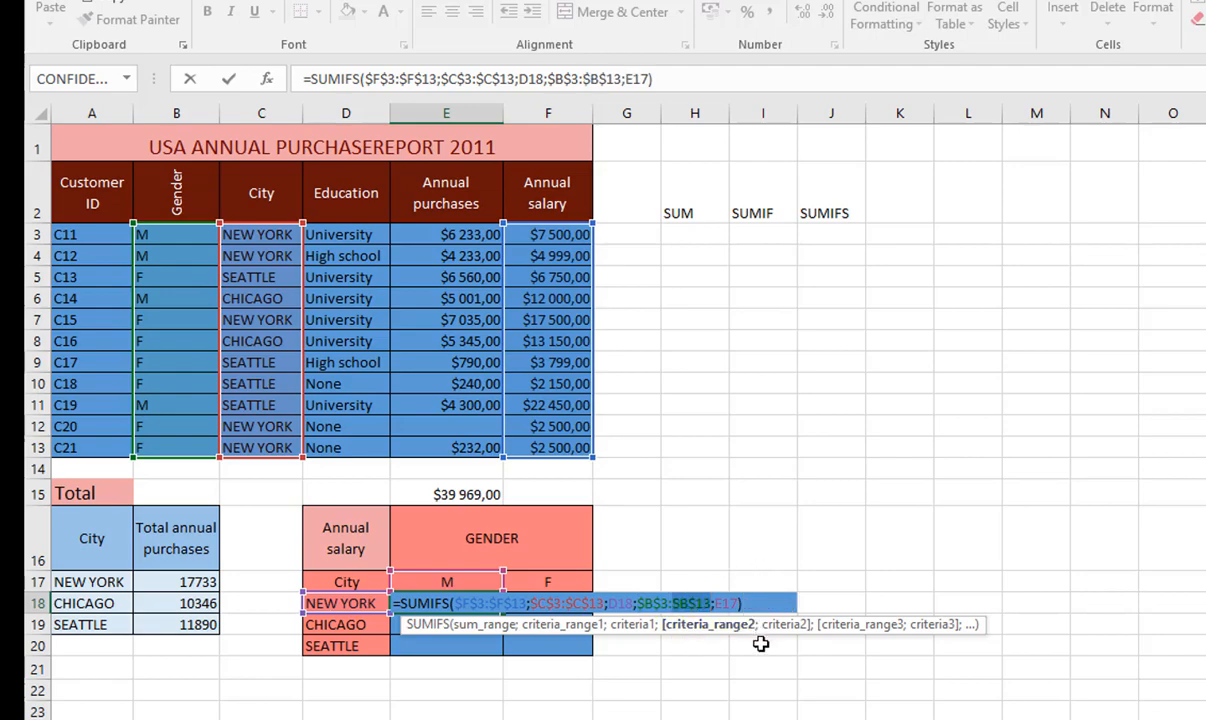
{"action": "key", "text": "Return"}
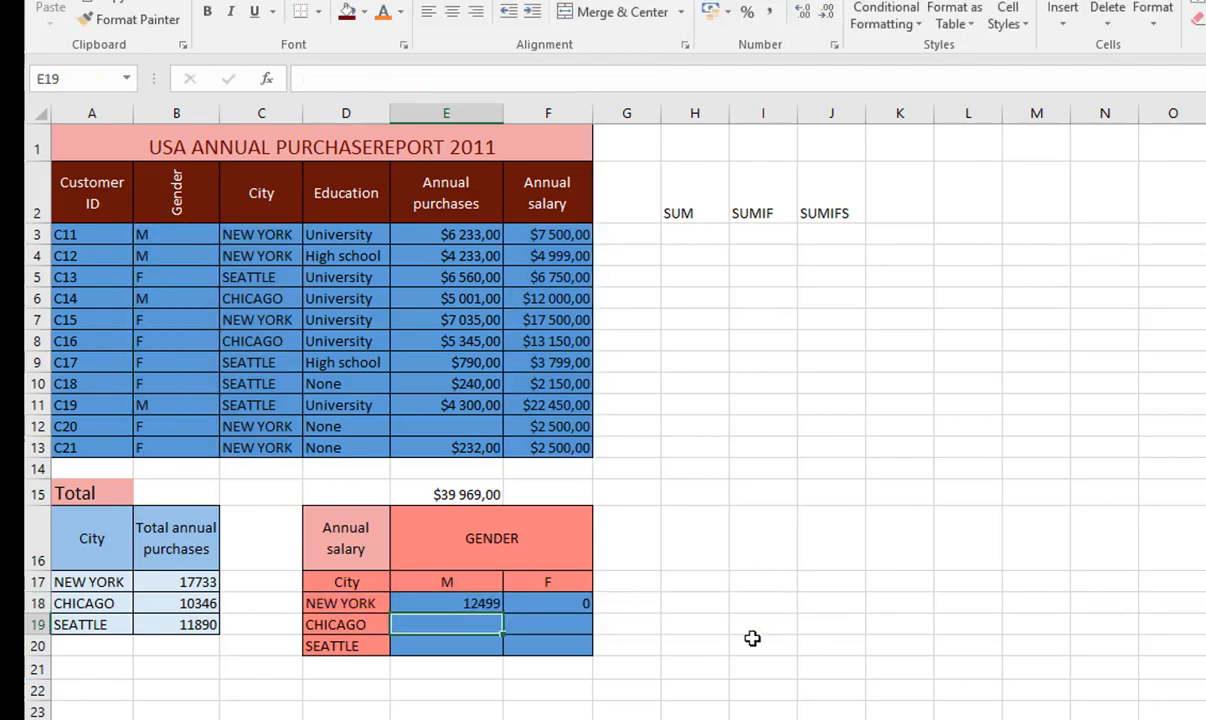
Step: Fill the SUMIFS formula with absolute ranges from E18 across to F18, and check the criteria references in F18
{"action": "left_click", "coordinate": [474, 604]}
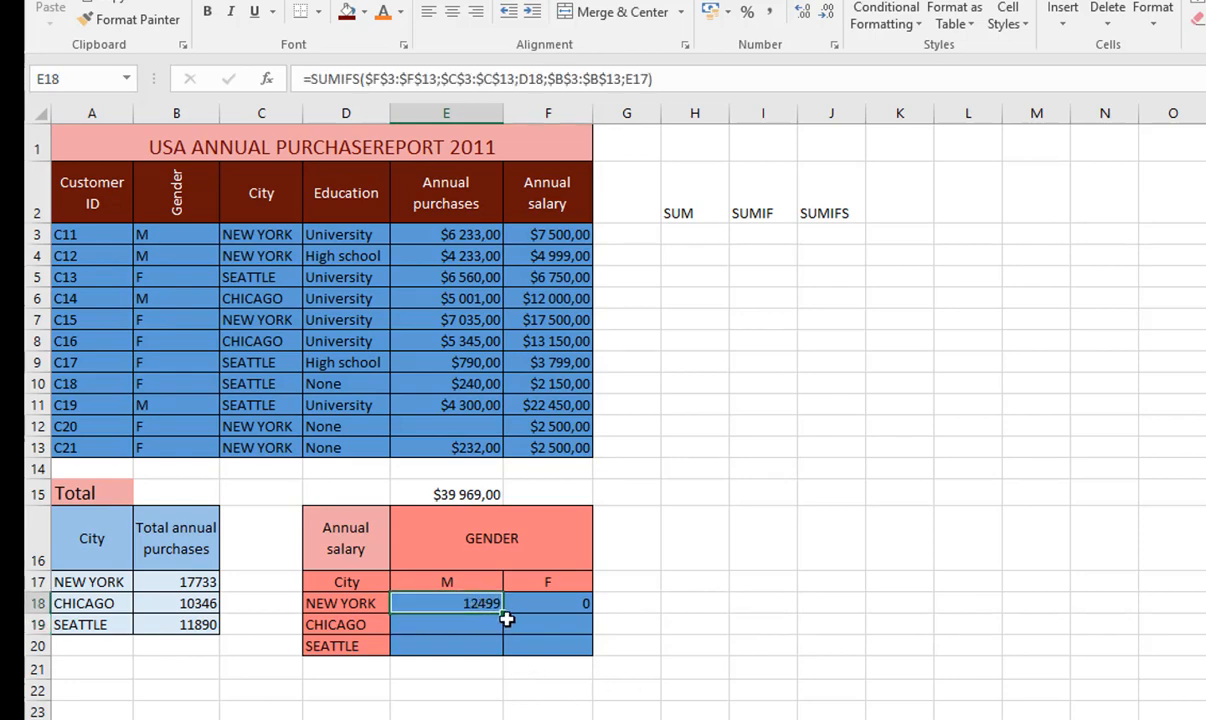
{"action": "left_click_drag", "start_coordinate": [516, 617], "coordinate": [561, 618]}
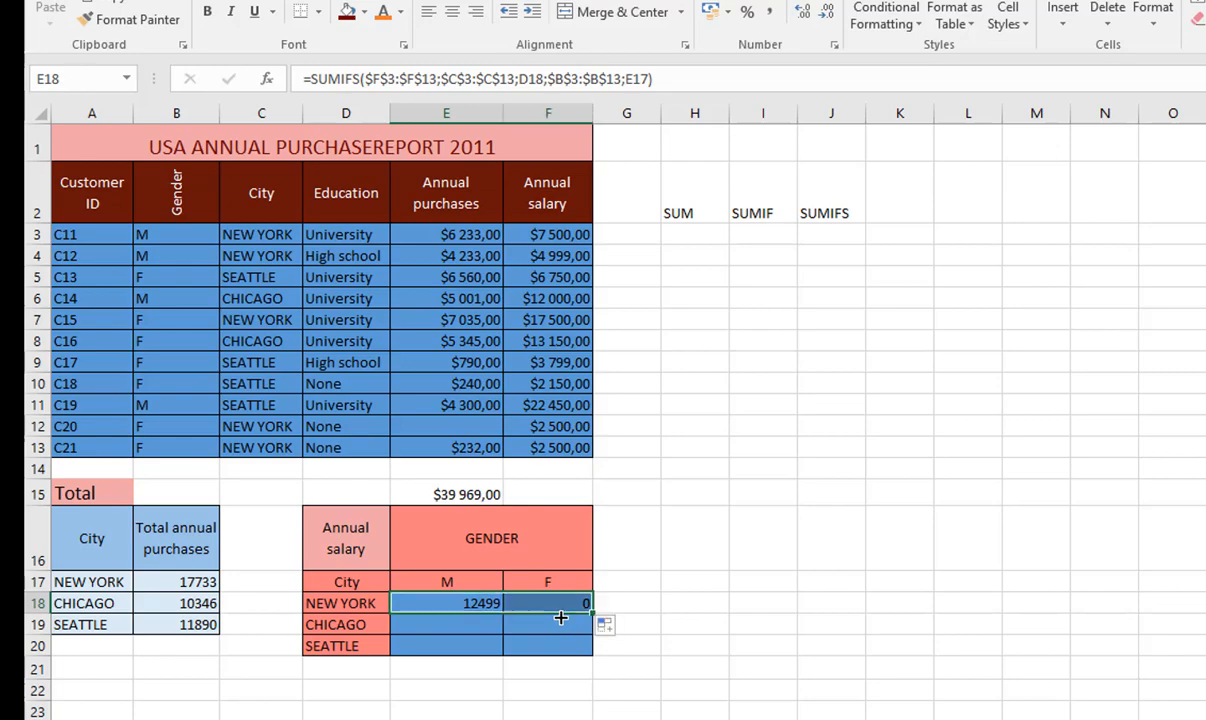
{"action": "double_click", "coordinate": [552, 604]}
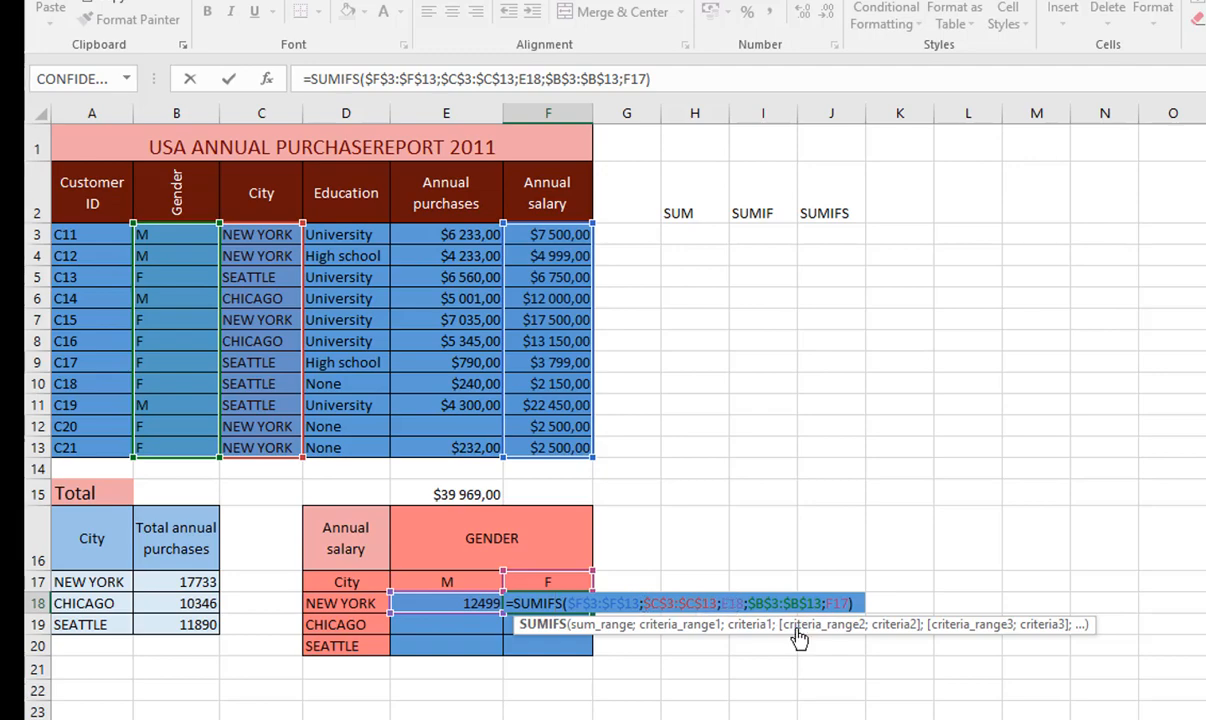
Step: Correct the city criterion in F18's SUMIFS formula to D18 and enter the formula
{"action": "left_click", "coordinate": [739, 601]}
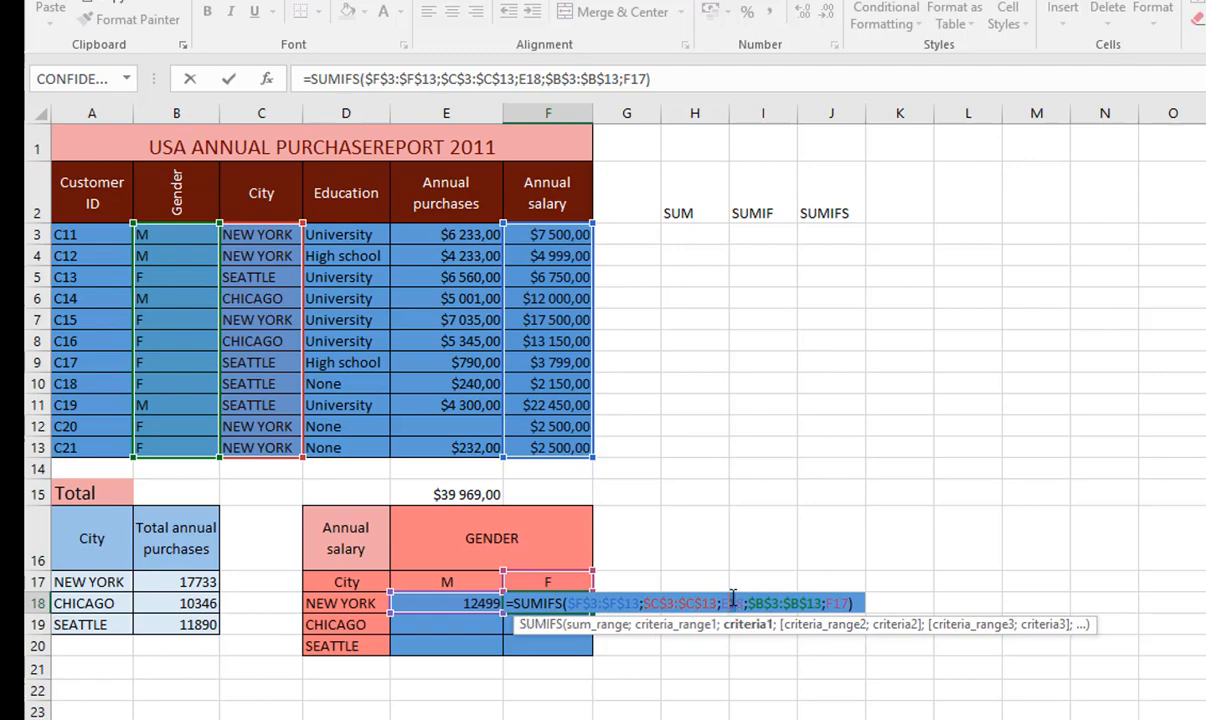
{"action": "key", "text": "BackSpace"}
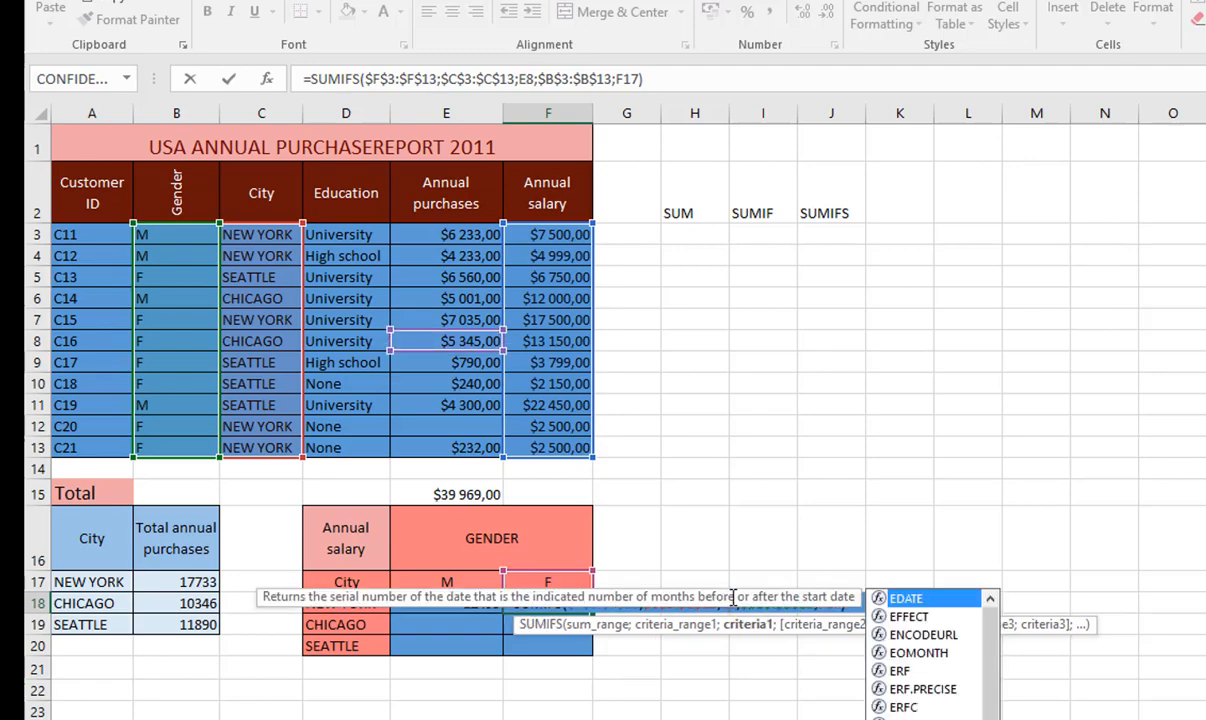
{"action": "type", "text": "D"}
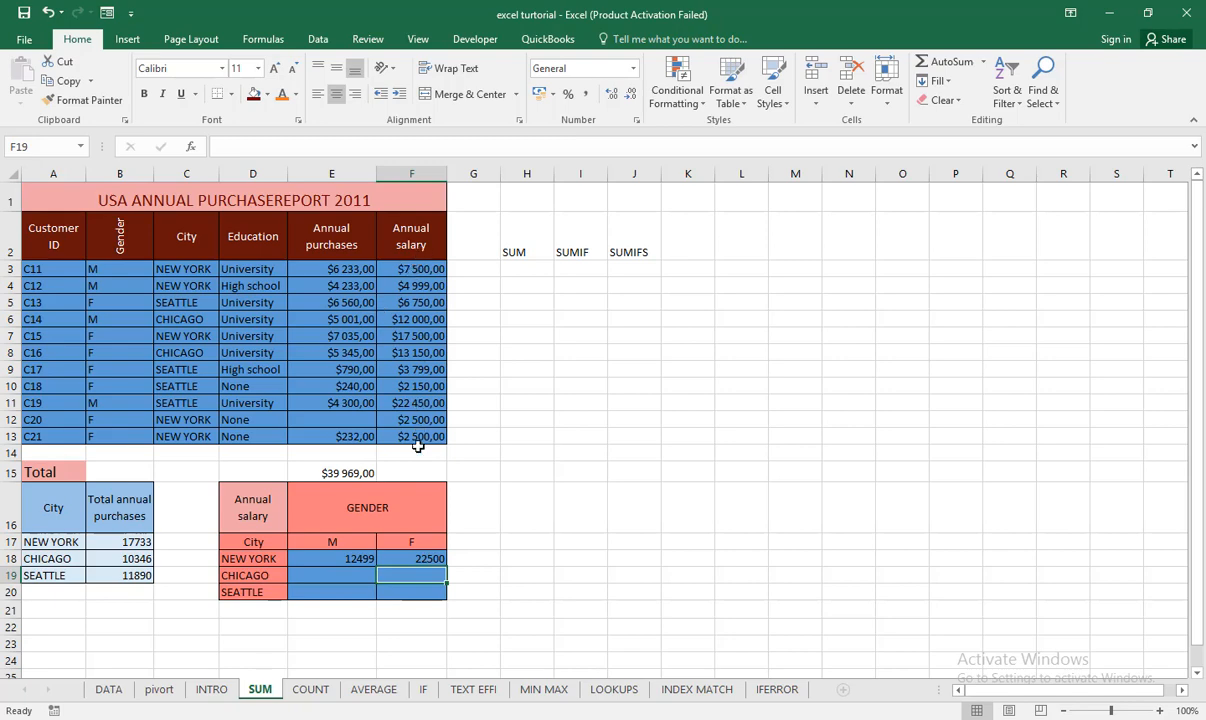
Step: Start a SUMIFS formula in E19 with the annual salaries F3:F13 as the sum range
{"action": "left_click", "coordinate": [338, 578]}
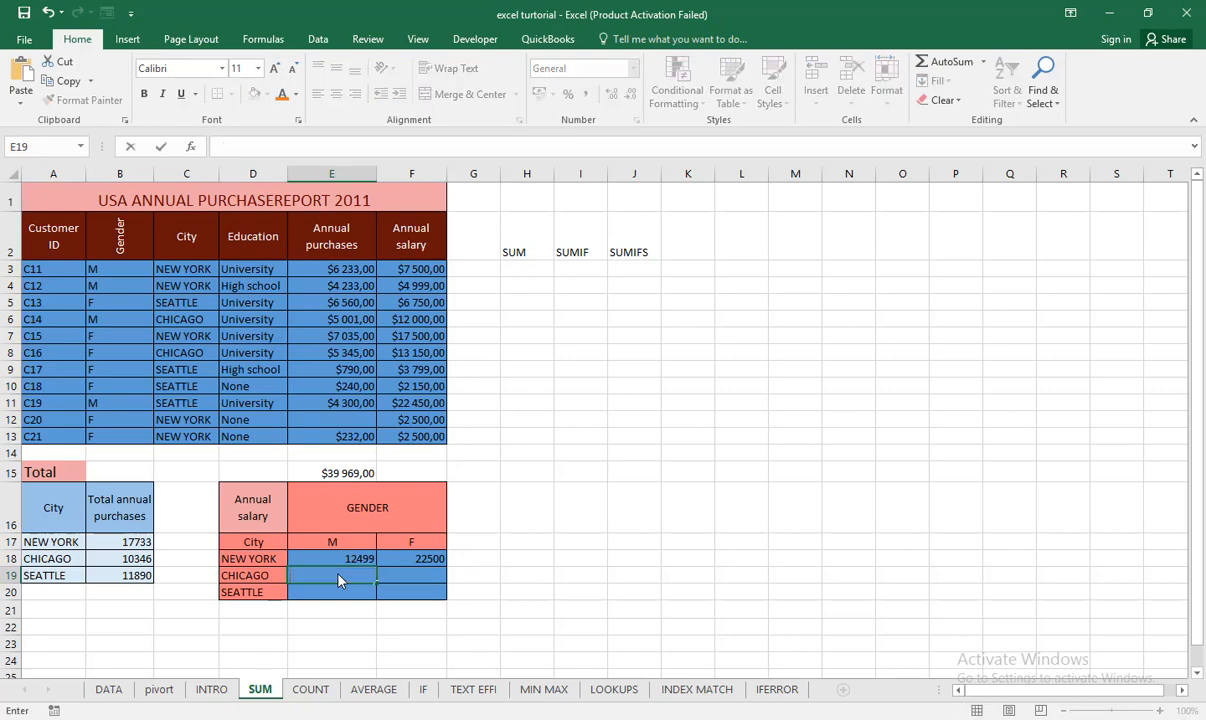
{"action": "type", "text": "="}
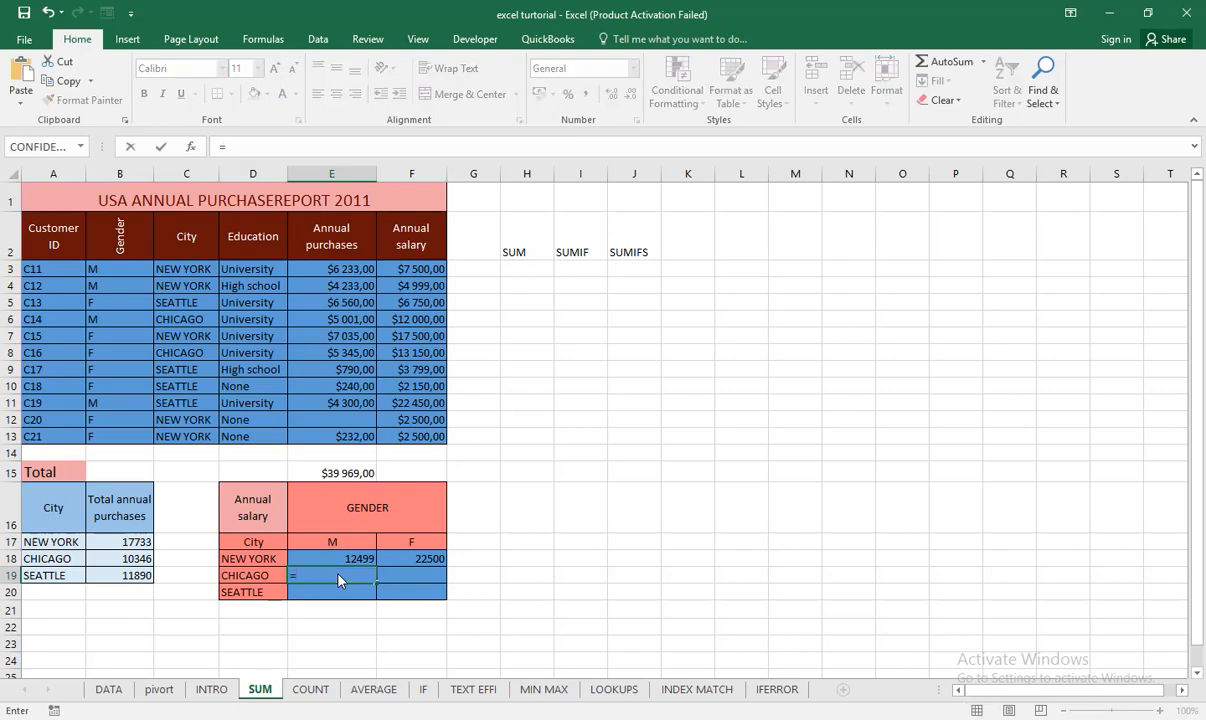
{"action": "type", "text": "SUM"}
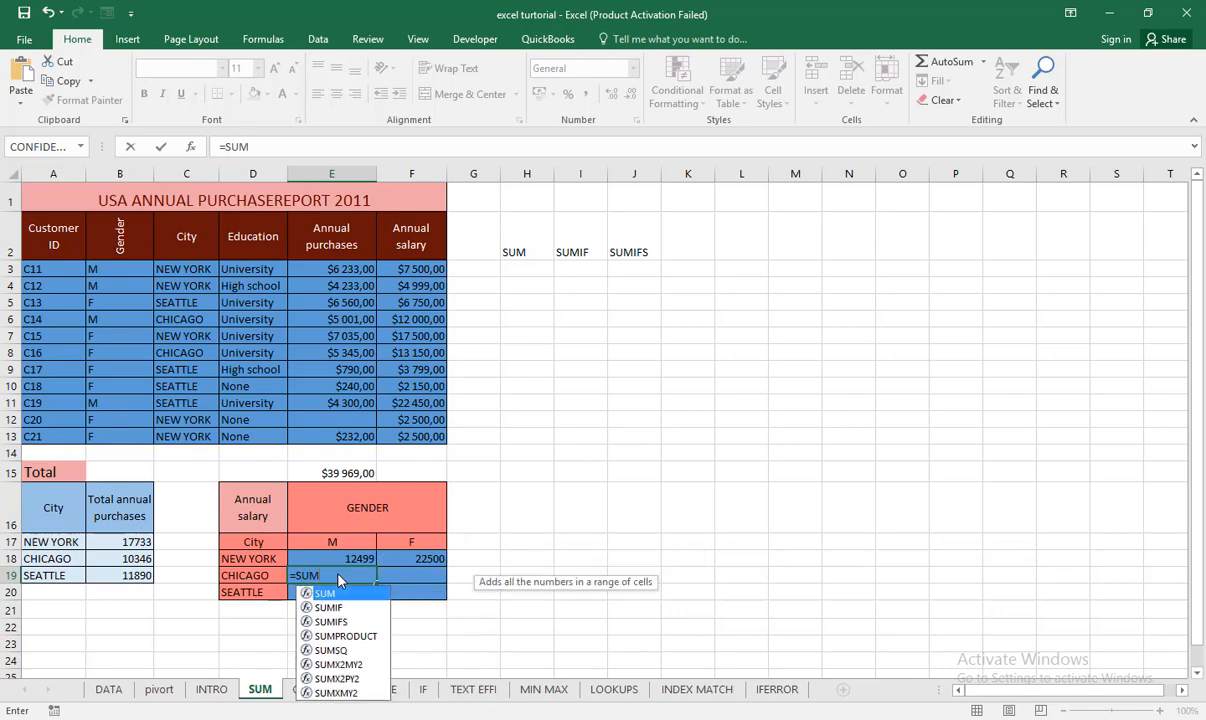
{"action": "type", "text": "IFS"}
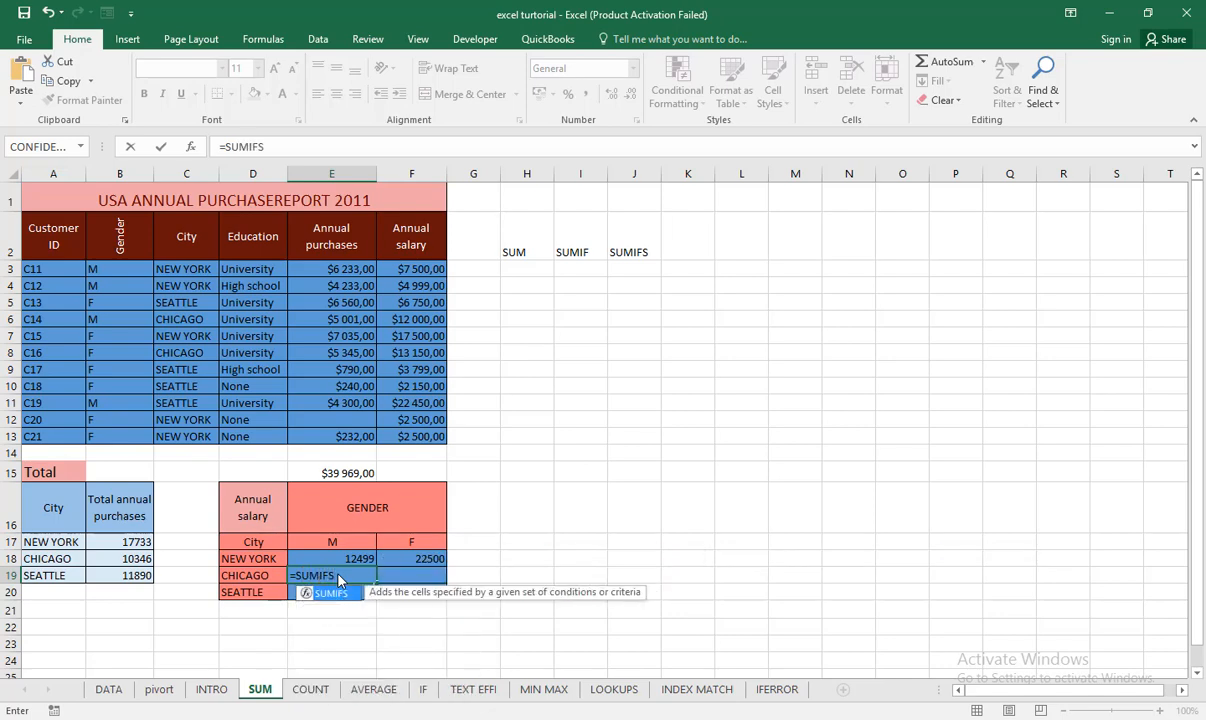
{"action": "type", "text": "("}
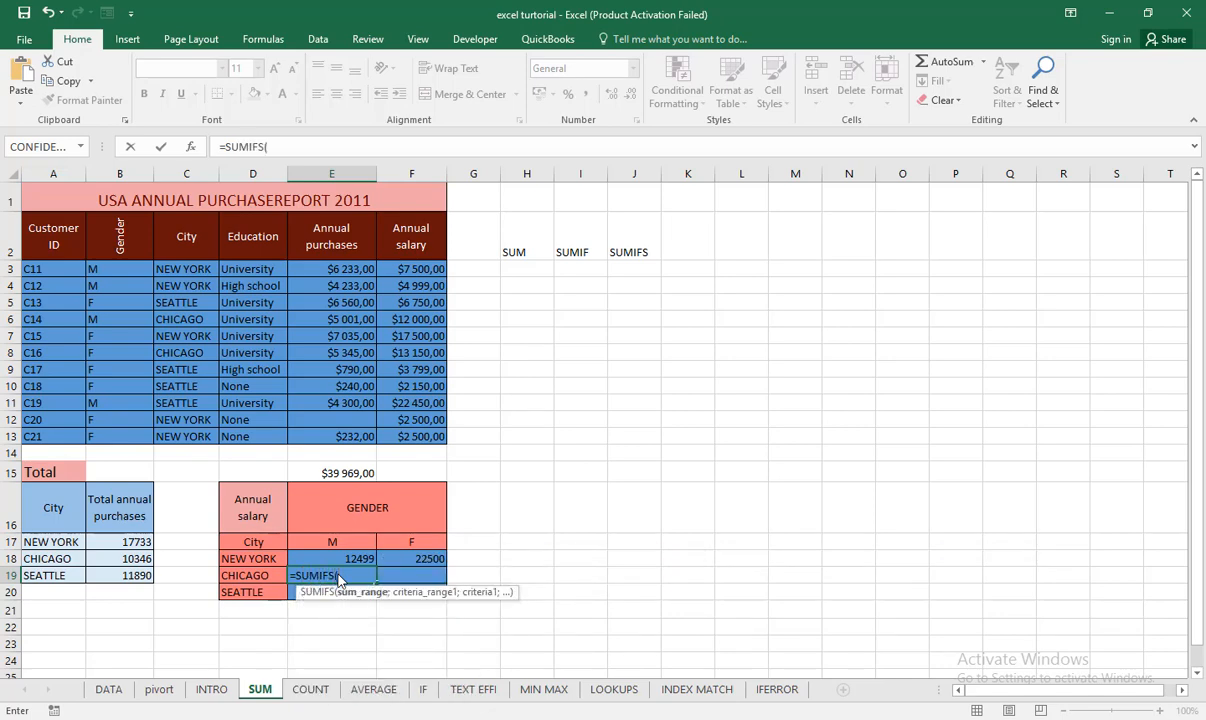
{"action": "left_click_drag", "start_coordinate": [421, 270], "coordinate": [436, 438]}
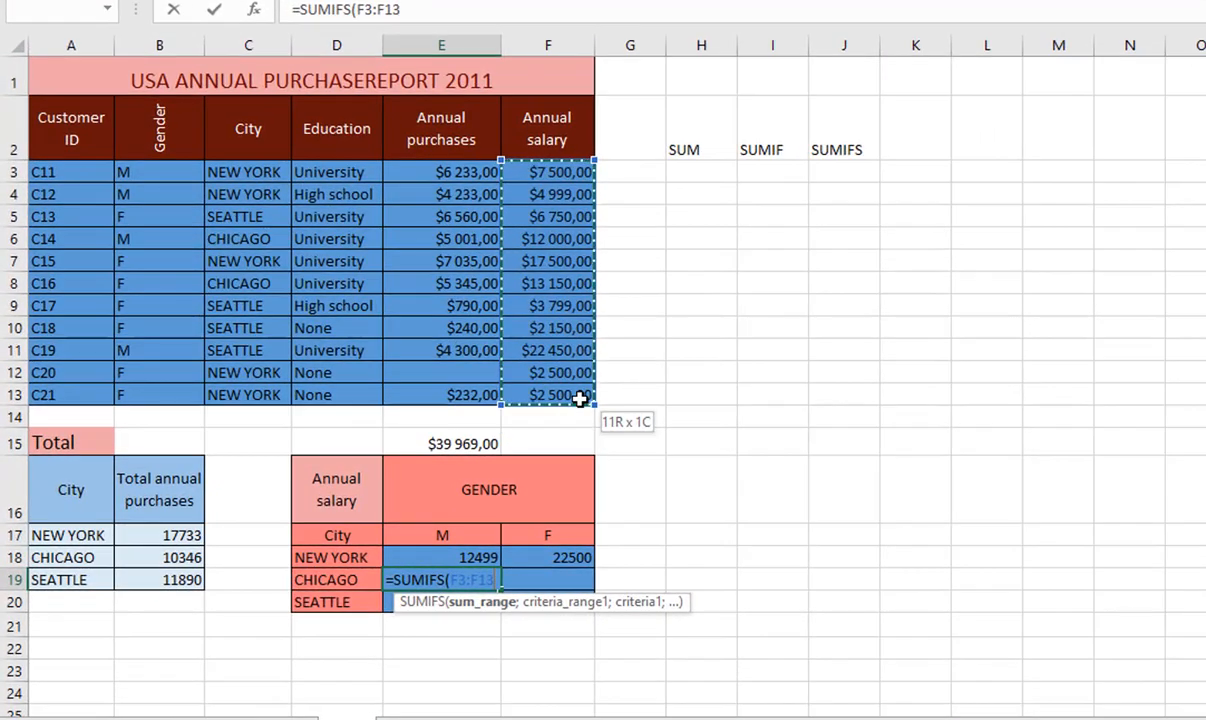
{"action": "left_click_drag", "start_coordinate": [580, 398], "coordinate": [582, 398]}
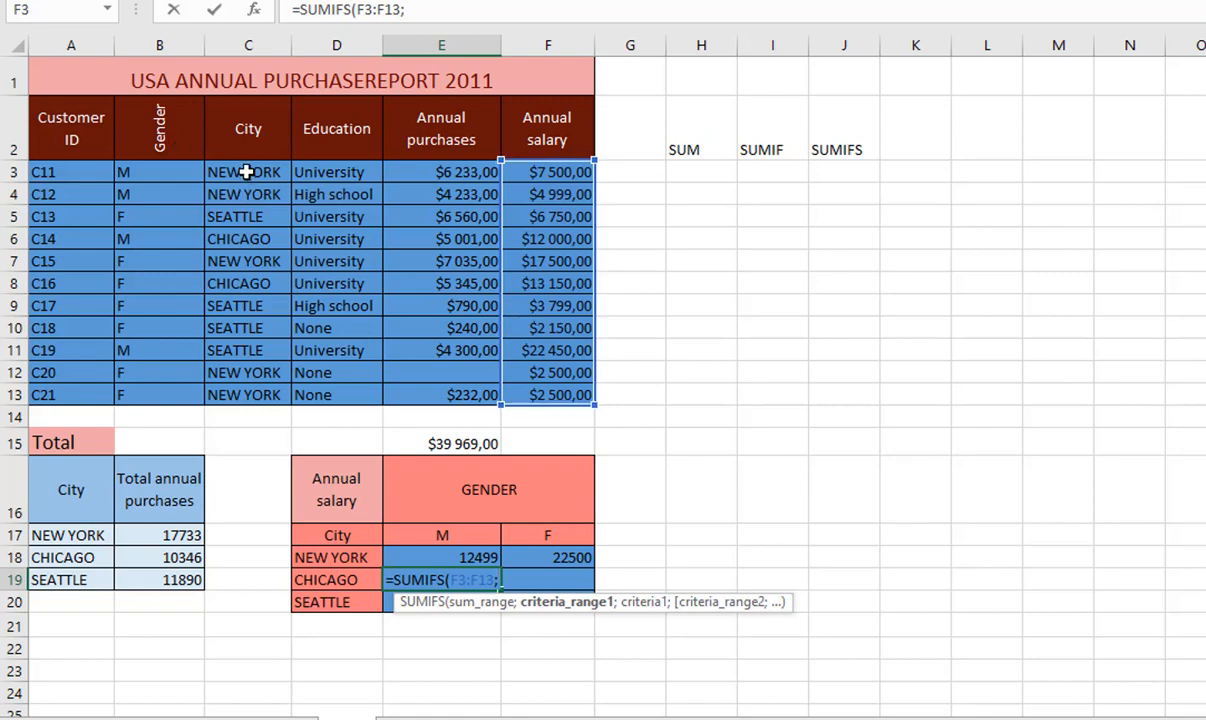
Step: Add the city range C3:C13 with criterion D19 as the first condition of E19's SUMIFS formula
{"action": "left_click_drag", "start_coordinate": [246, 172], "coordinate": [276, 396]}
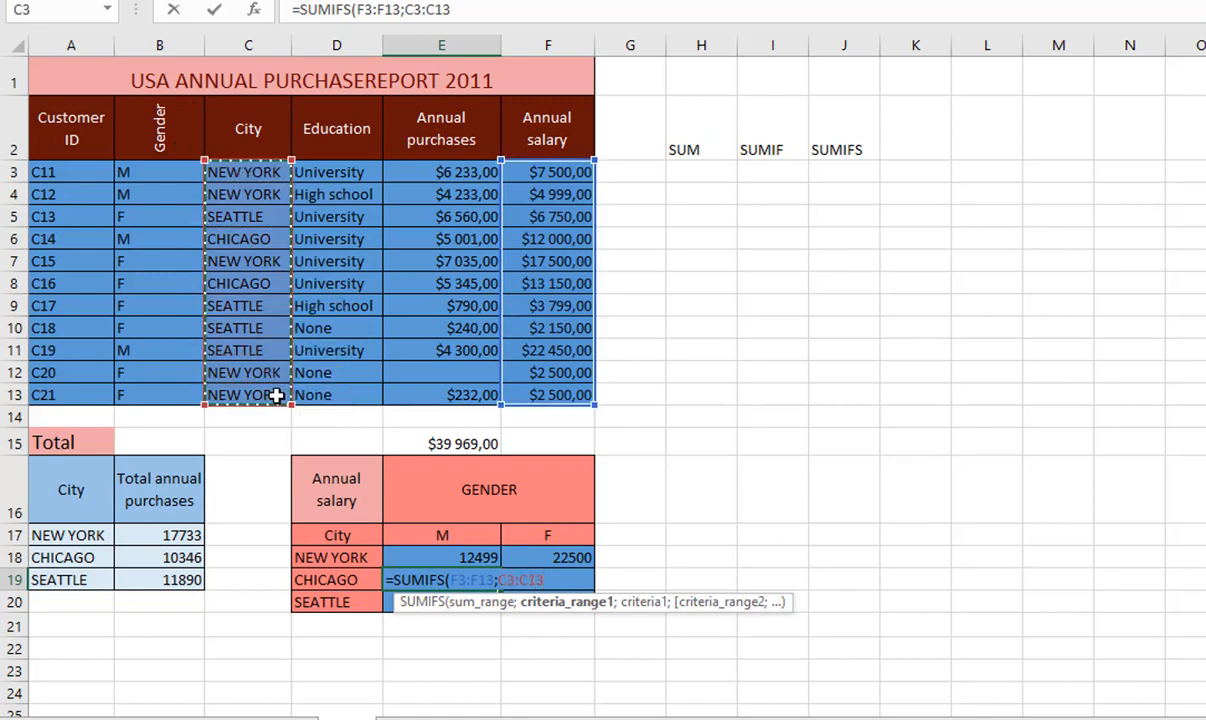
{"action": "type", "text": ";"}
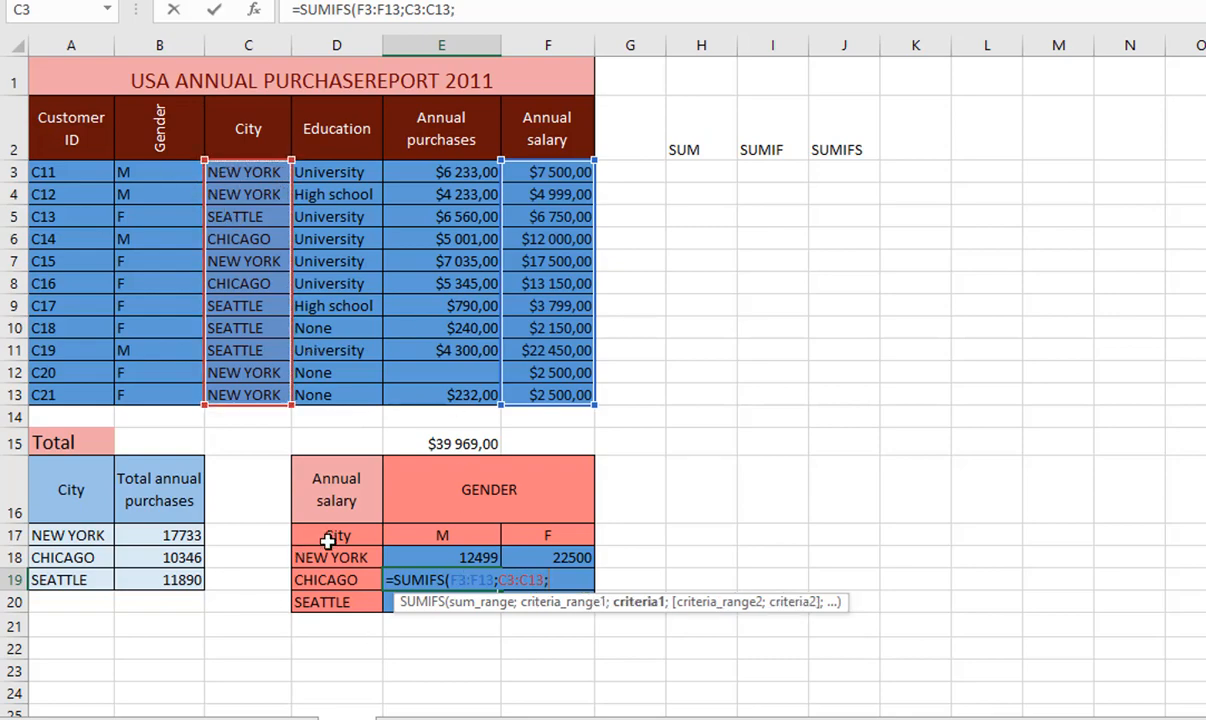
{"action": "left_click", "coordinate": [326, 580]}
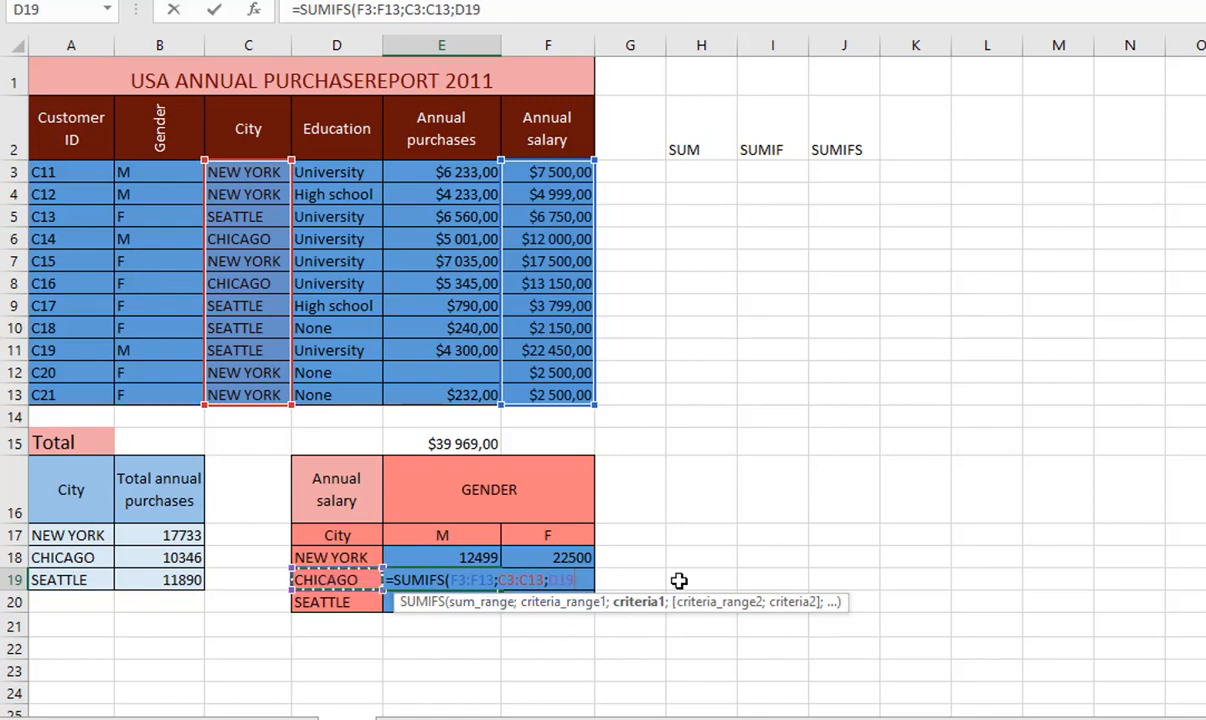
{"action": "type", "text": ":"}
{"action": "key", "text": "BackSpace"}
{"action": "key", "text": "BackSpace"}
{"action": "key", "text": "BackSpace"}
{"action": "key", "text": "BackSpace"}
{"action": "type", "text": ";"}
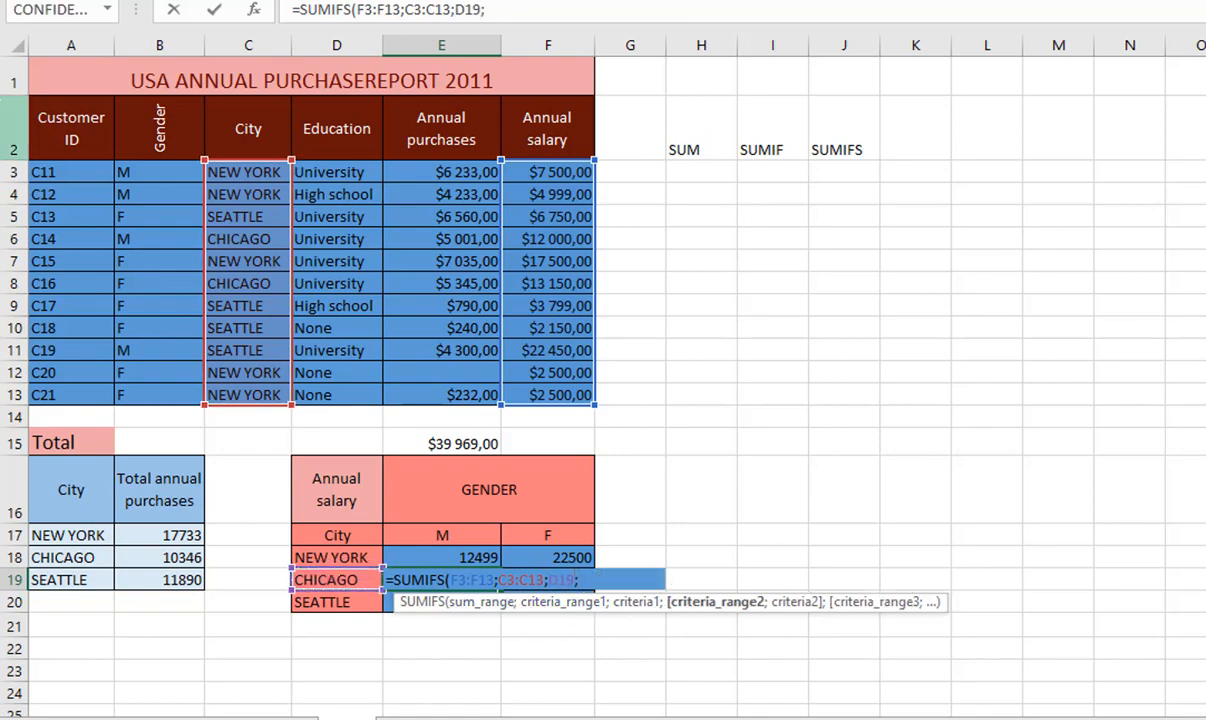
Step: Add the gender range B3:B13 with criterion E17 and complete E19 as =SUMIFS(F3:F13;C3:C13;D19;B3:B13;E17)
{"action": "left_click", "coordinate": [165, 172]}
{"action": "left_click_drag", "start_coordinate": [165, 172], "coordinate": [198, 395]}
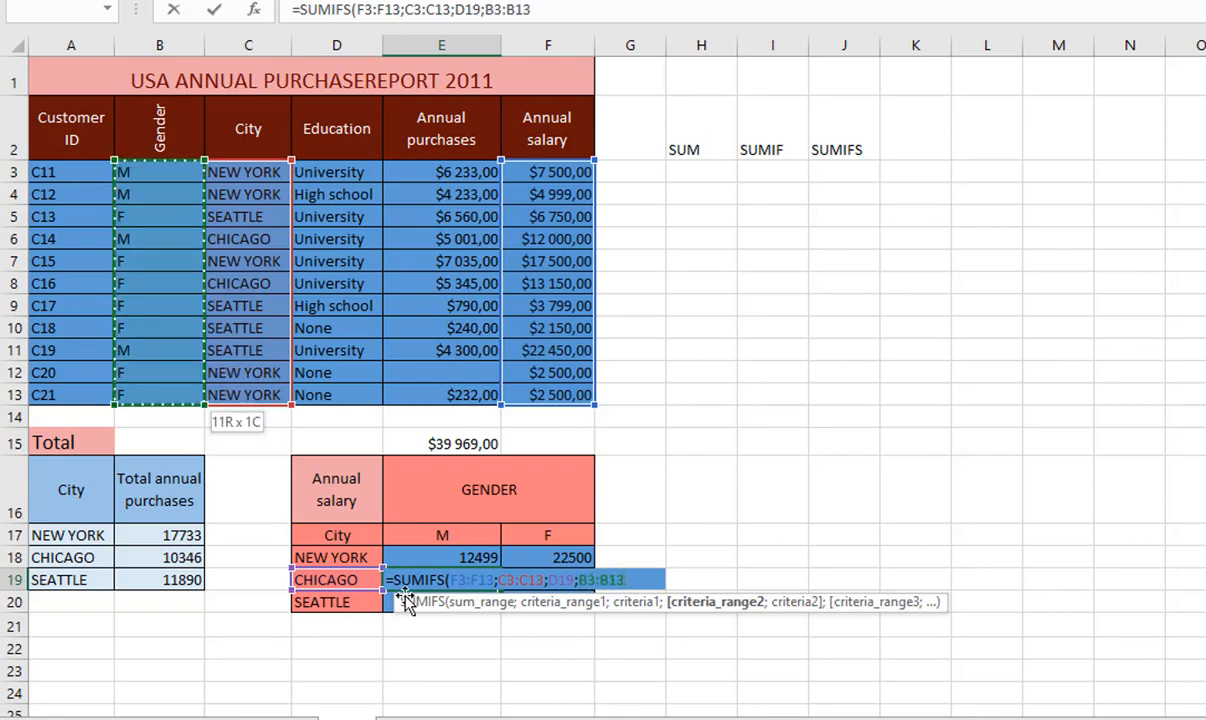
{"action": "type", "text": ";"}
{"action": "left_click", "coordinate": [466, 535]}
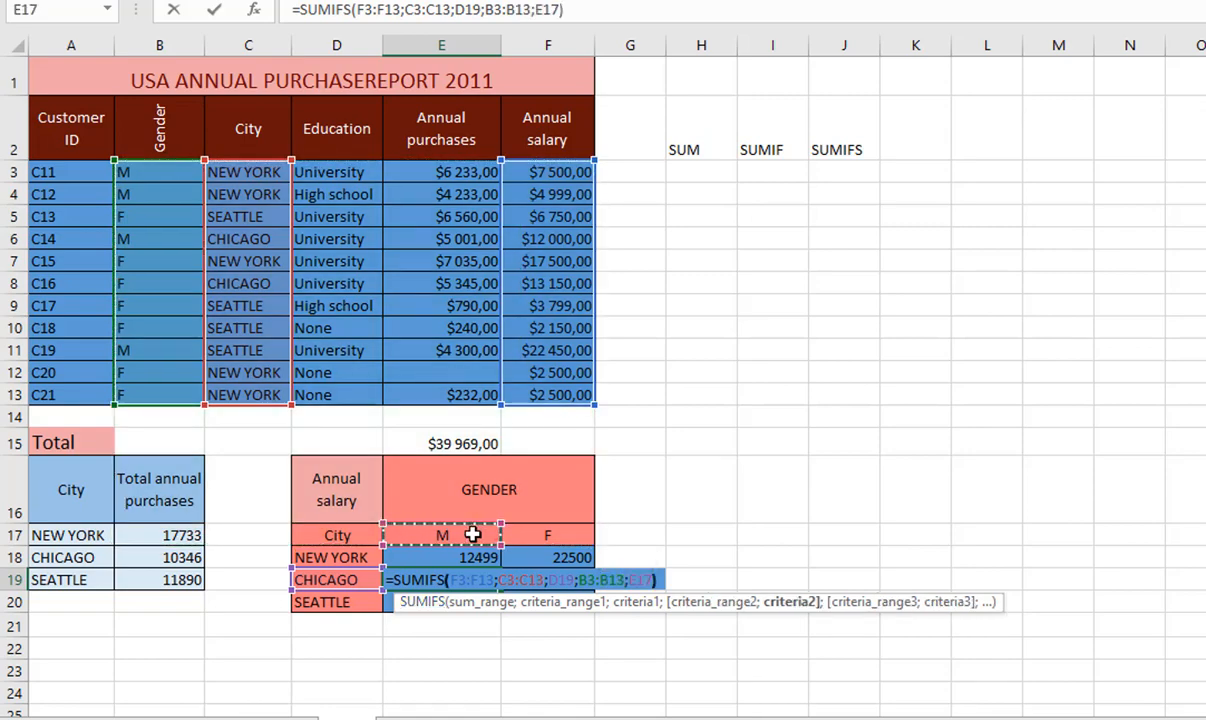
{"action": "type", "text": ")"}
{"action": "key", "text": "Return"}
{"action": "key", "text": "Return"}
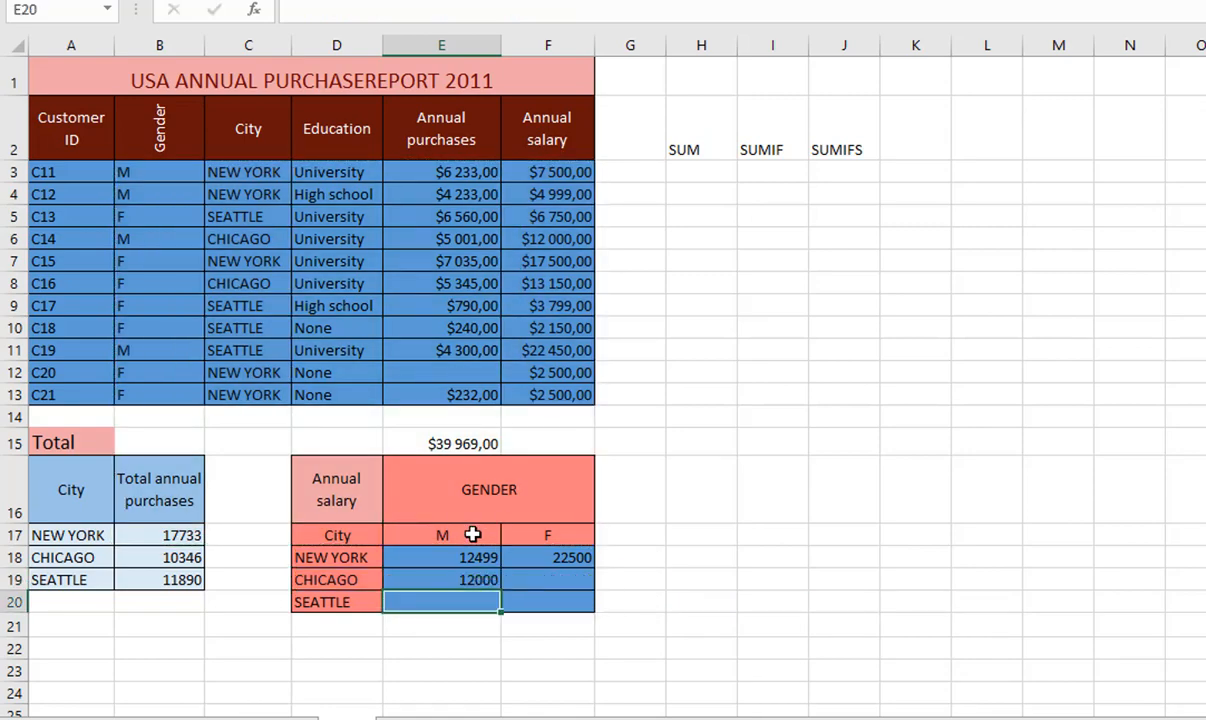